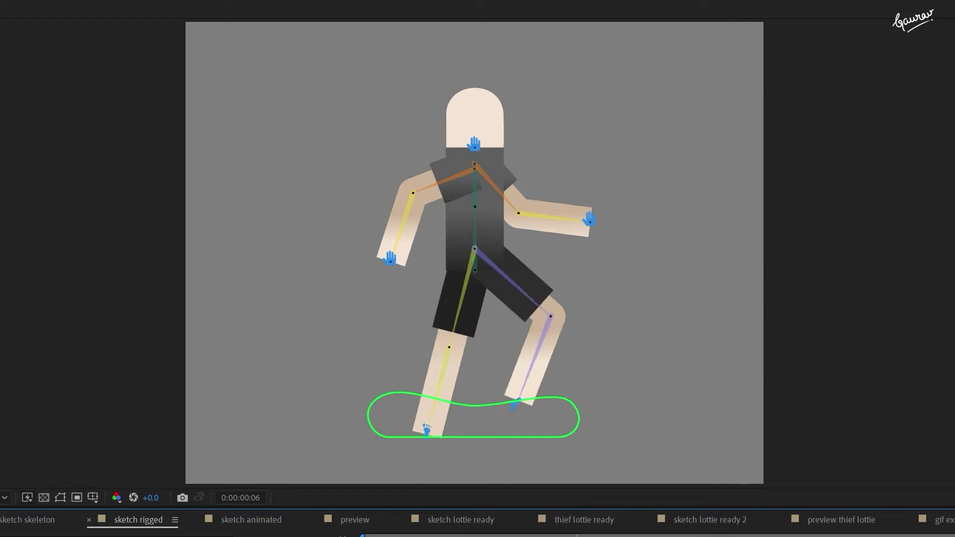
# Step through the sketch composition's layers one by one, from hand top to arm bottom, to examine each body part
pyautogui.click(462, 522)
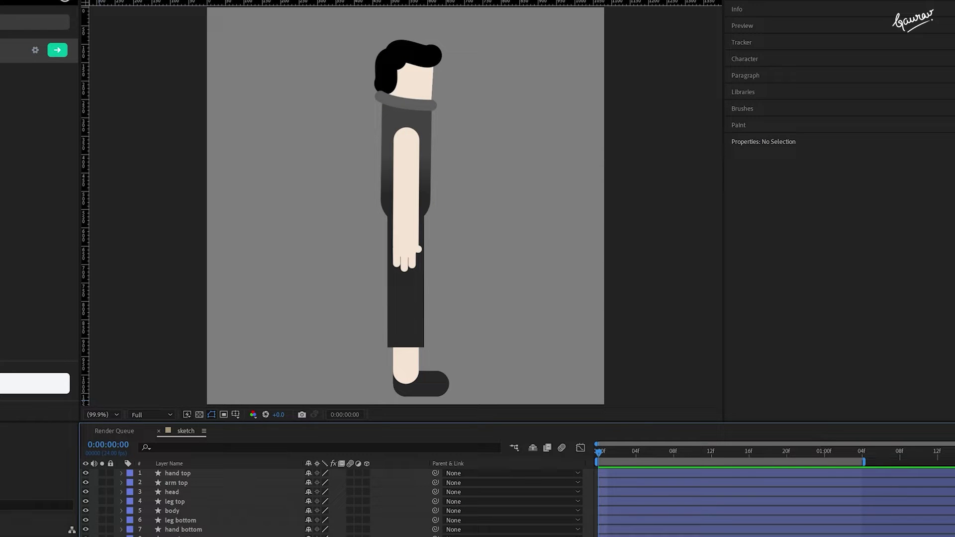
pyautogui.hotkey('ctrl', 'Down')
pyautogui.hotkey('ctrl', 'Down')
pyautogui.hotkey('ctrl', 'Down')
pyautogui.hotkey('ctrl', 'Down')
pyautogui.hotkey('ctrl', 'Down')
pyautogui.hotkey('ctrl', 'Down')
pyautogui.hotkey('ctrl', 'Down')
pyautogui.hotkey('ctrl', 'Down')
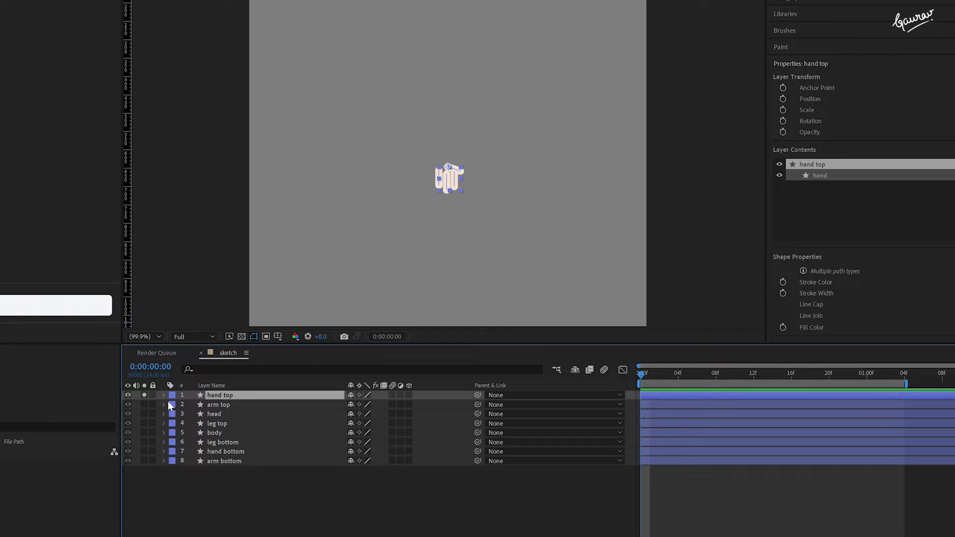
# Examine the hand group's individual paths in the soloed hand top layer, and end the layer's solo view
pyautogui.click(165, 395)
pyautogui.click(217, 423)
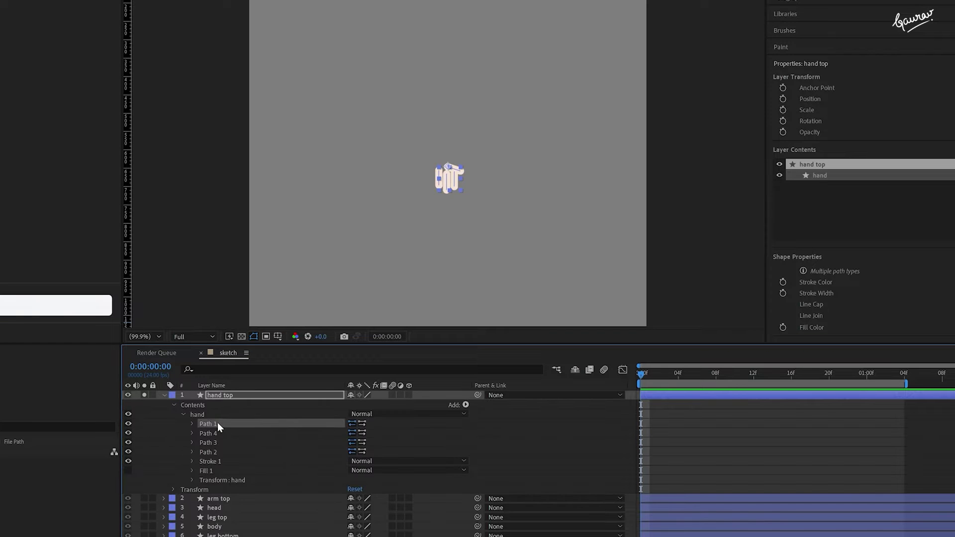
pyautogui.click(219, 434)
pyautogui.click(165, 395)
pyautogui.click(144, 395)
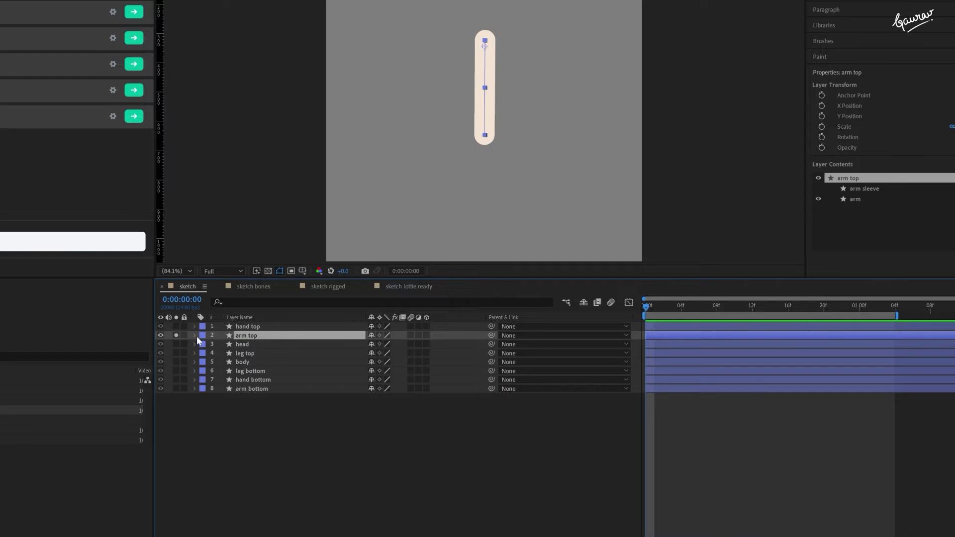
# Make the arm sleeve group in the arm top layer visible
pyautogui.click(195, 336)
pyautogui.click(204, 345)
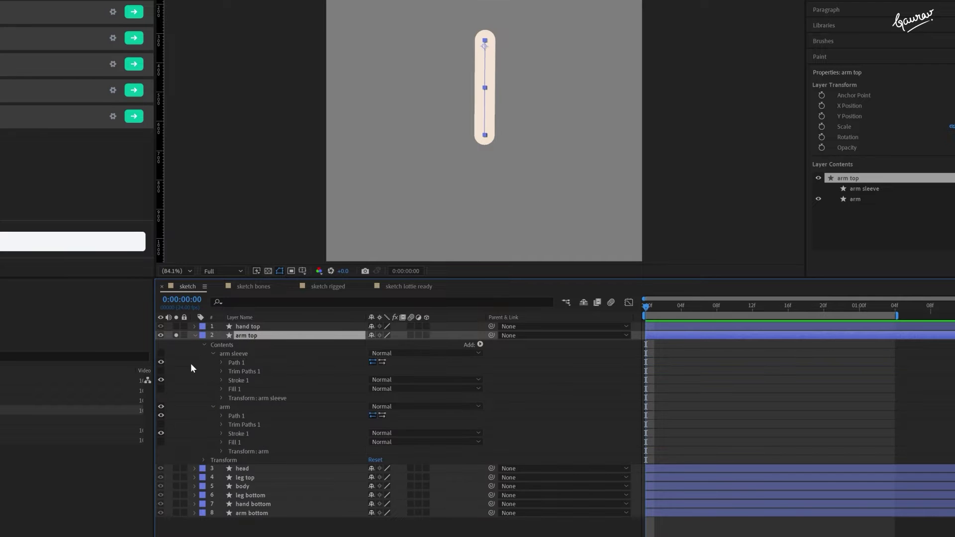
pyautogui.click(241, 353)
pyautogui.click(226, 408)
pyautogui.click(233, 352)
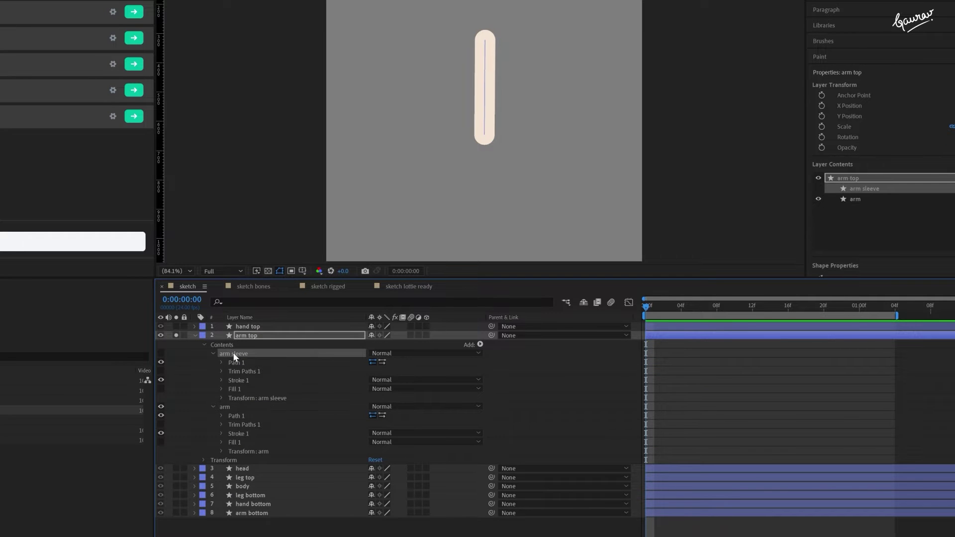
pyautogui.click(161, 354)
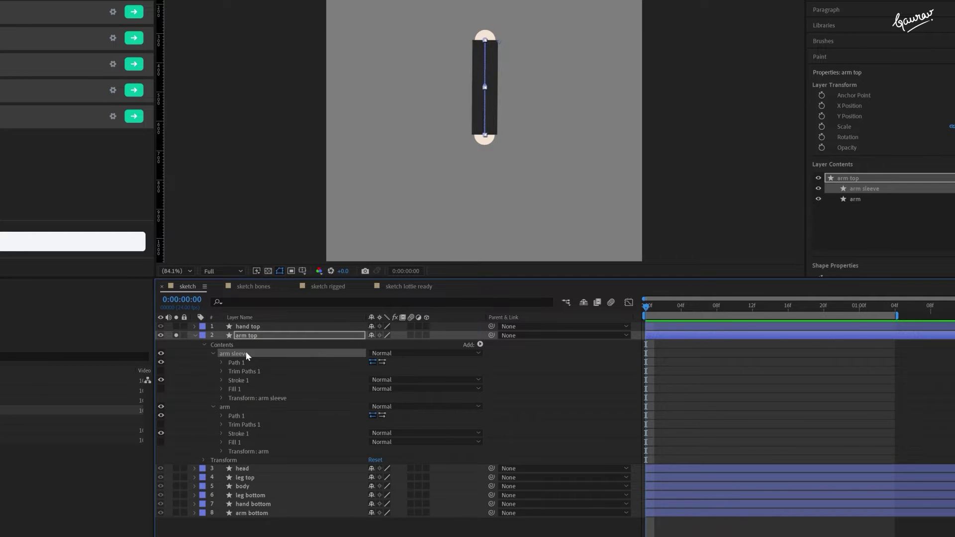
# Link the arm sleeve's path to the arm's path with an expression in the arm top layer
pyautogui.click(222, 362)
pyautogui.click(222, 424)
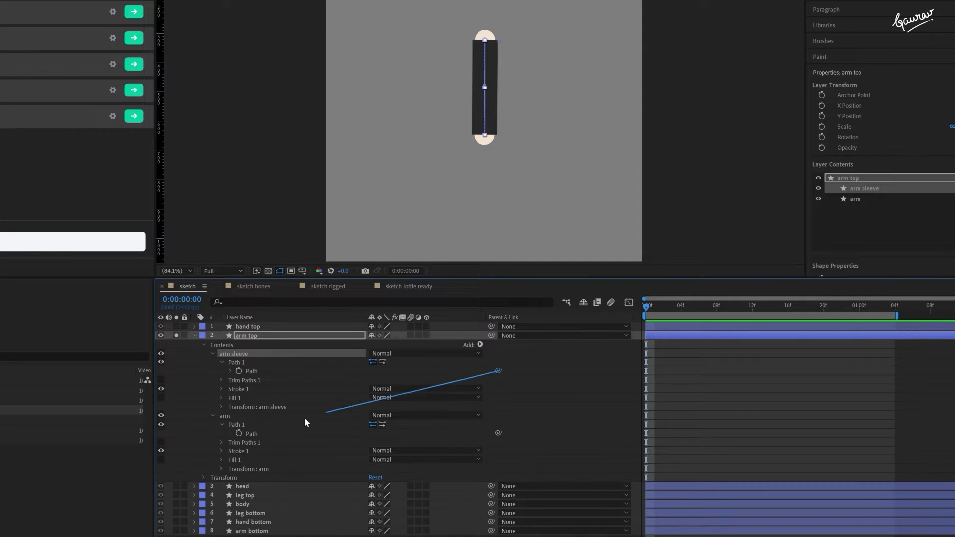
pyautogui.moveTo(305, 422); pyautogui.dragTo(251, 434)
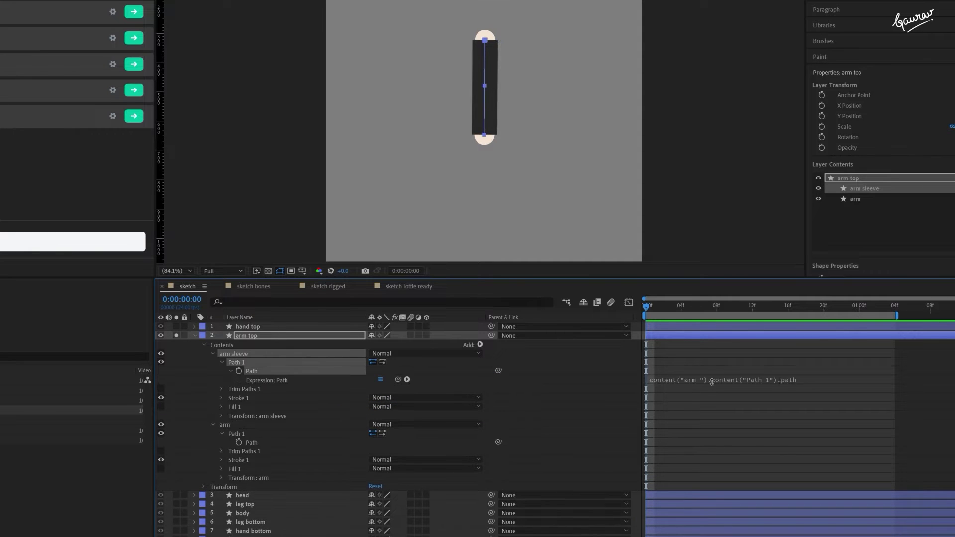
pyautogui.click(716, 381)
pyautogui.click(707, 400)
pyautogui.click(230, 371)
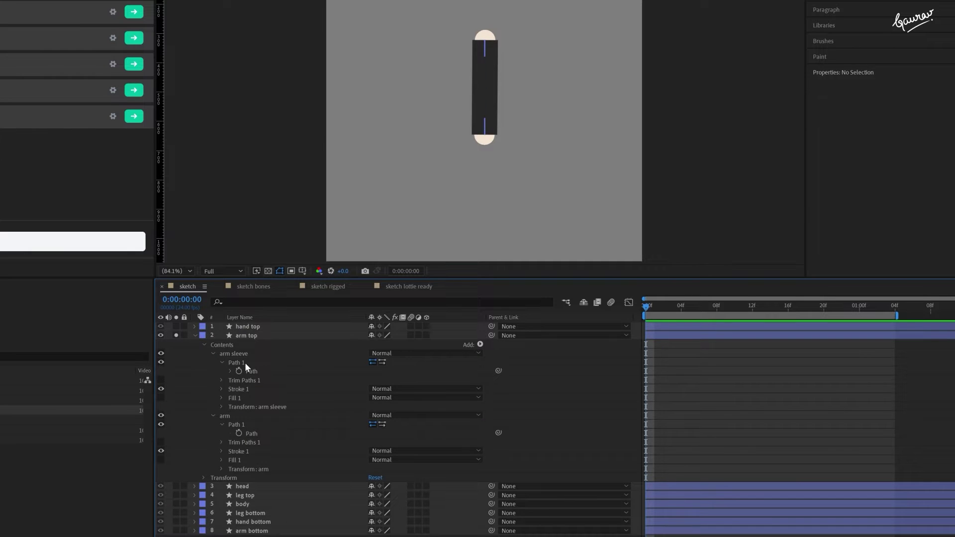
# Enable Trim Paths 1 on the arm sleeve group of the arm top layer
pyautogui.click(240, 380)
pyautogui.click(160, 380)
pyautogui.click(244, 442)
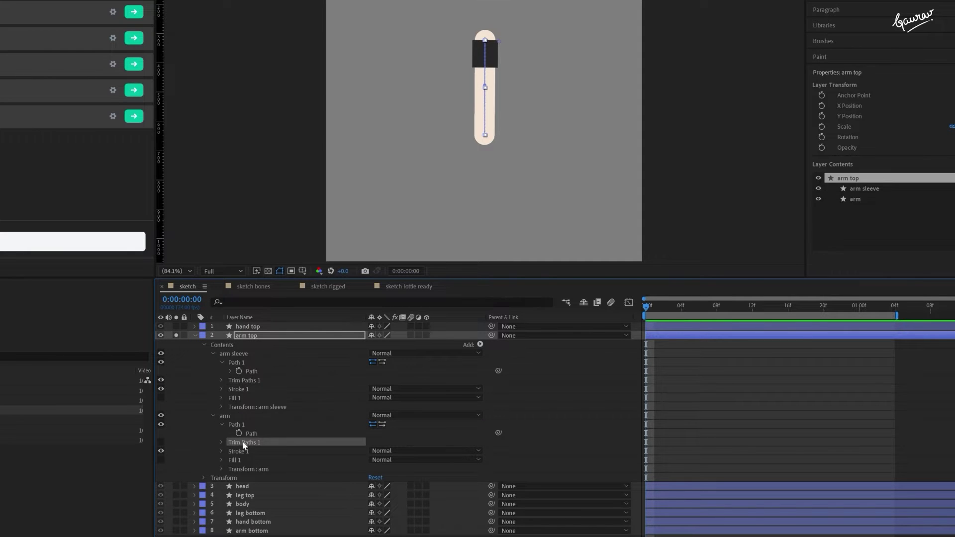
pyautogui.click(213, 353)
pyautogui.click(212, 363)
pyautogui.click(194, 335)
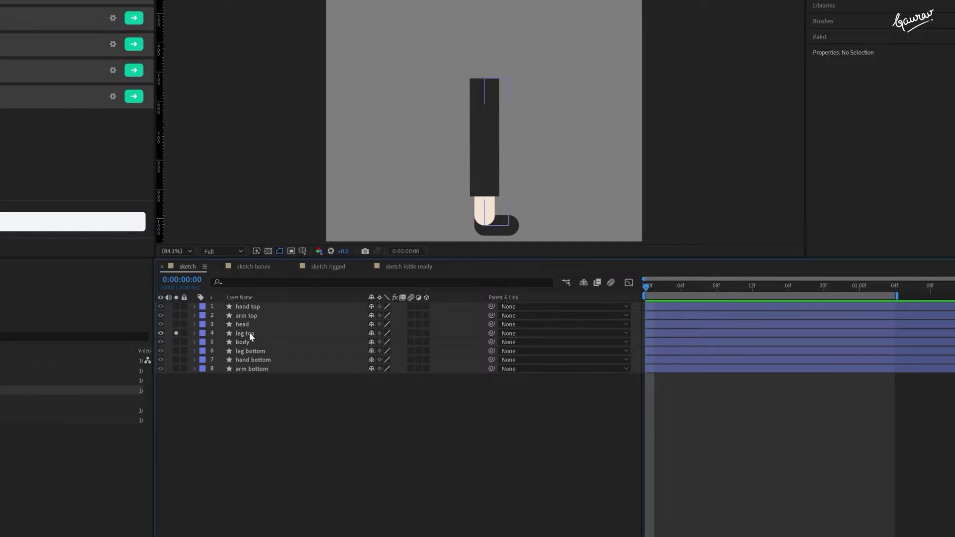
# Link the pant path and shoe path expressions in the leg top layer to the leg path
pyautogui.click(249, 332)
pyautogui.click(195, 334)
pyautogui.click(213, 352)
pyautogui.click(214, 441)
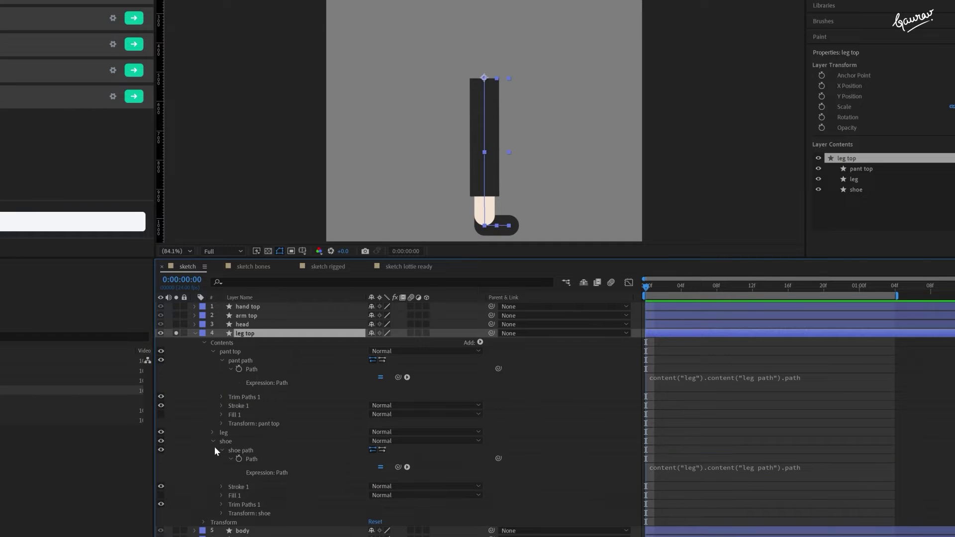
pyautogui.click(254, 369)
pyautogui.click(251, 460)
pyautogui.click(213, 432)
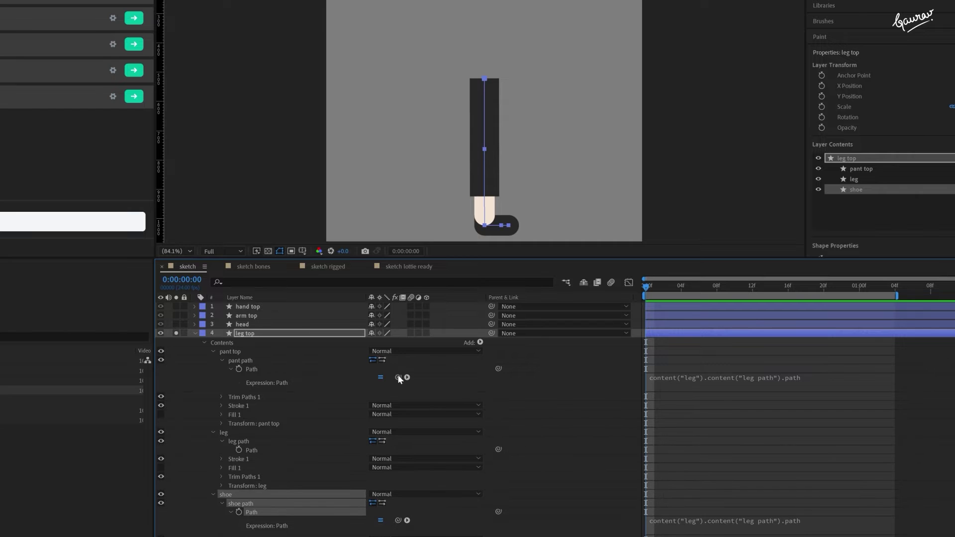
pyautogui.moveTo(398, 378); pyautogui.dragTo(256, 451)
pyautogui.moveTo(398, 521); pyautogui.dragTo(276, 449)
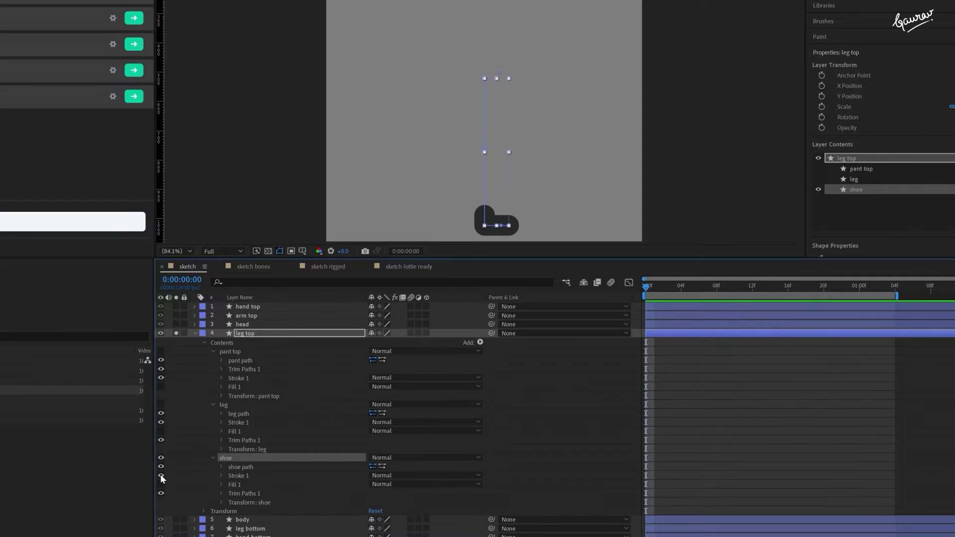
# Show the leg and pant top groups again, and compare shoe, leg and pant with their Trim Paths off and on
pyautogui.click(160, 492)
pyautogui.click(160, 493)
pyautogui.click(161, 404)
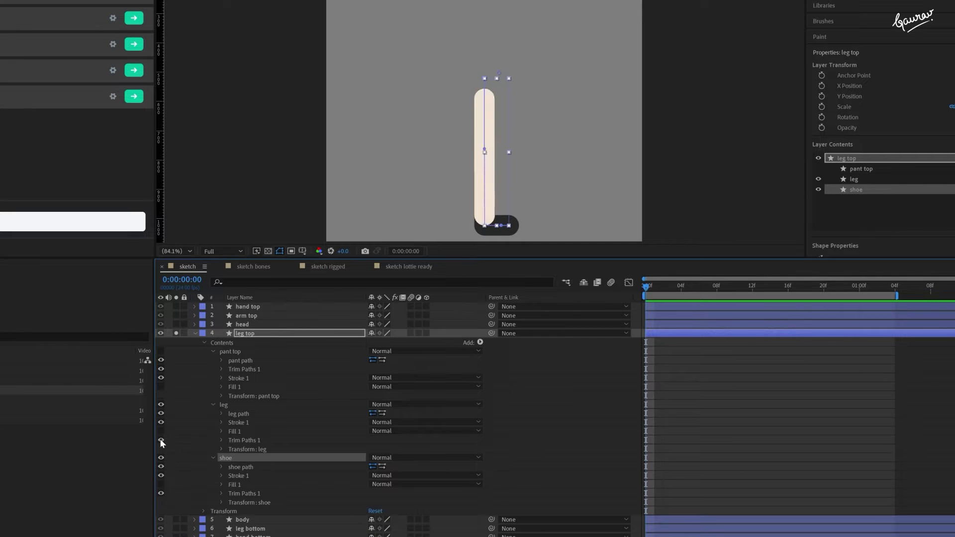
pyautogui.click(161, 440)
pyautogui.click(160, 440)
pyautogui.click(161, 351)
pyautogui.click(161, 370)
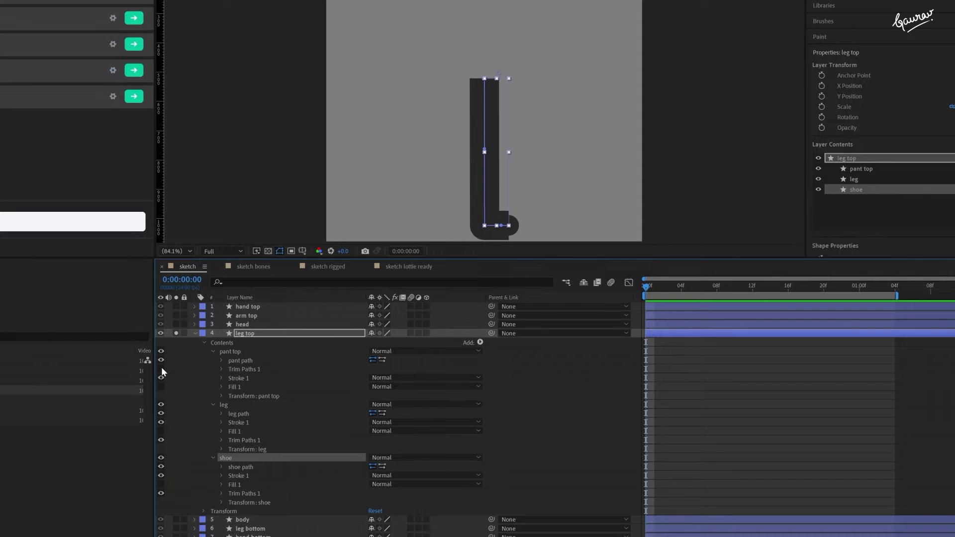
pyautogui.click(161, 369)
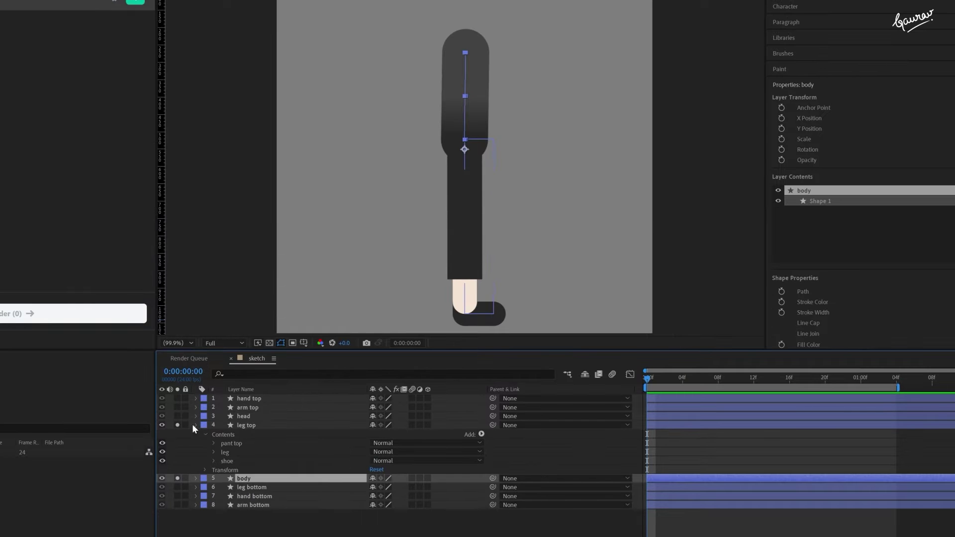
# Examine the path and gradient stroke inside the body layer's Shape 1 group
pyautogui.click(195, 435)
pyautogui.click(195, 434)
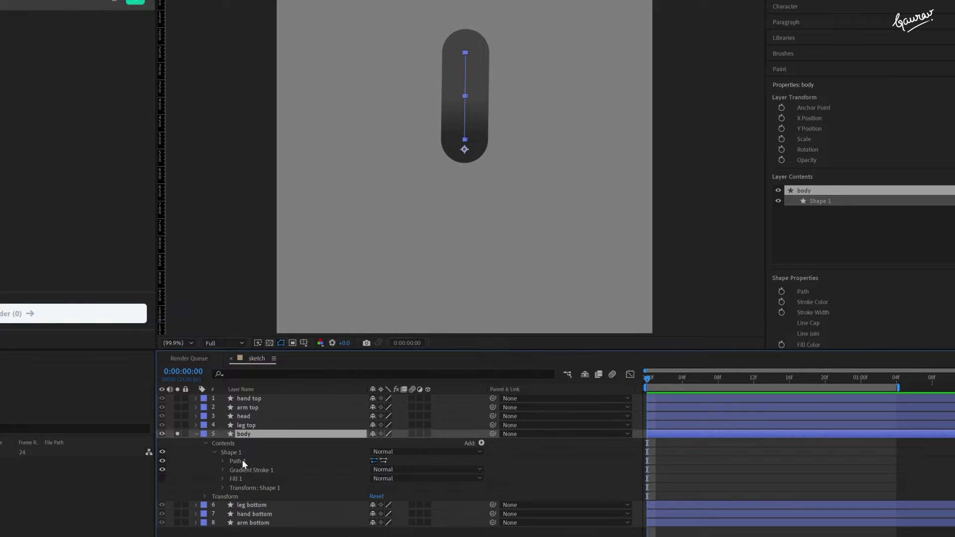
pyautogui.click(195, 434)
# Solo the leg bottom, hand bottom and arm bottom layers in turn to examine them
pyautogui.click(177, 433)
pyautogui.click(178, 443)
pyautogui.click(177, 452)
pyautogui.click(177, 443)
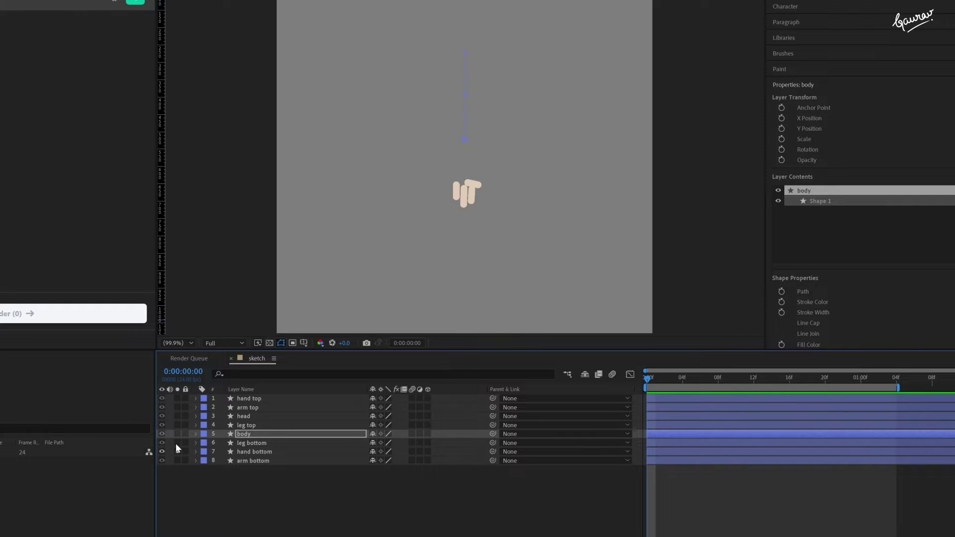
pyautogui.click(177, 461)
pyautogui.click(178, 443)
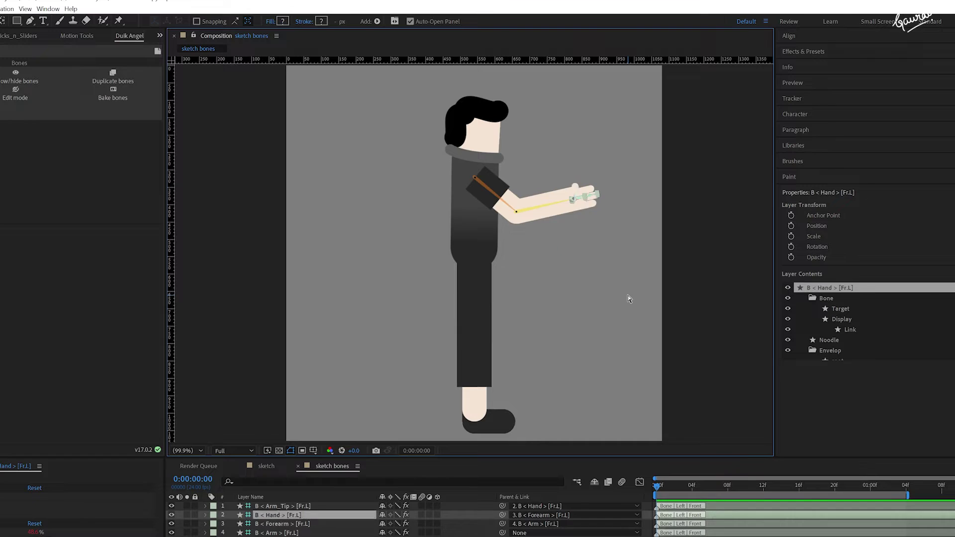
# Undo the last pose changes made to the arm and hand bones in the sketch bones composition
pyautogui.hotkey('ctrl', 'z')
pyautogui.hotkey('ctrl', 'z')
pyautogui.hotkey('ctrl', 'z')
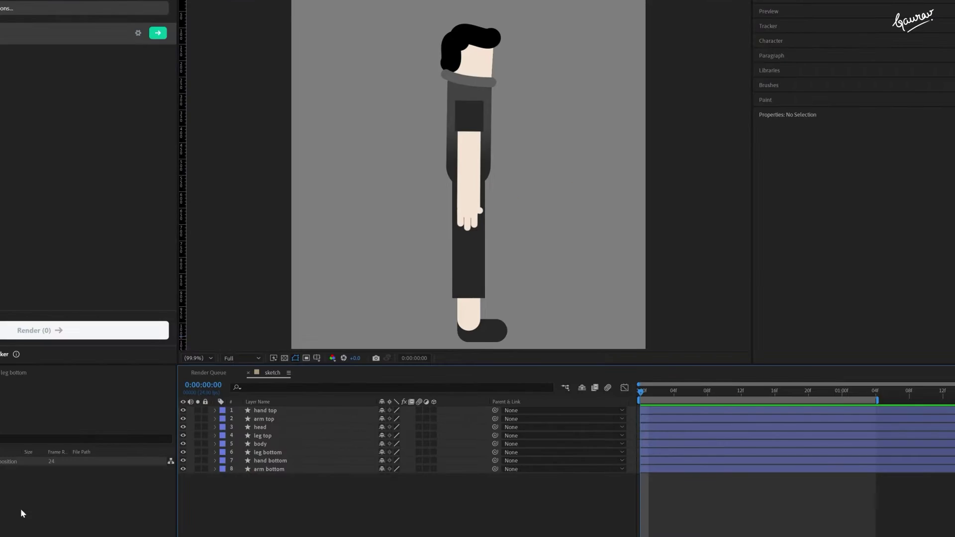
# Duplicate the sketch composition and rename the copy sketch bones
pyautogui.hotkey('ctrl', 'd')
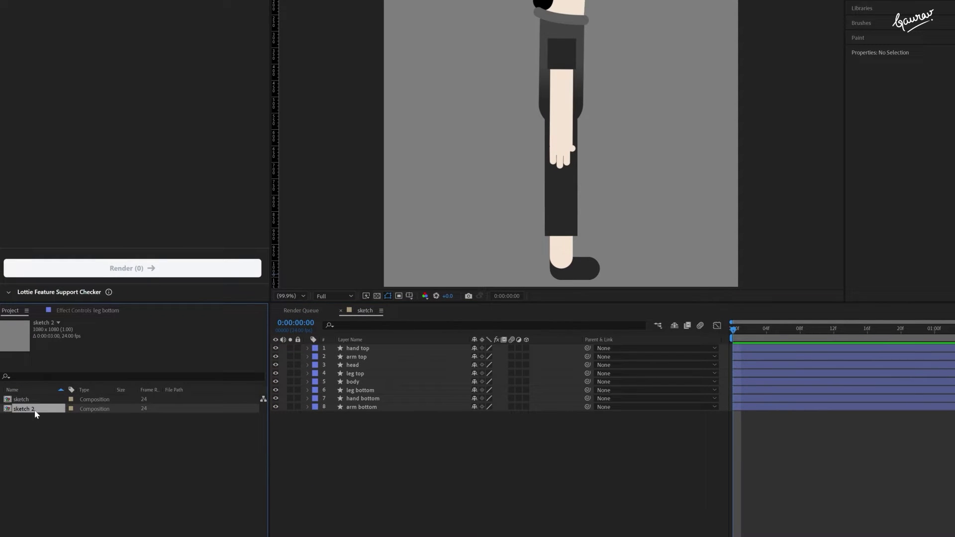
pyautogui.press('Return')
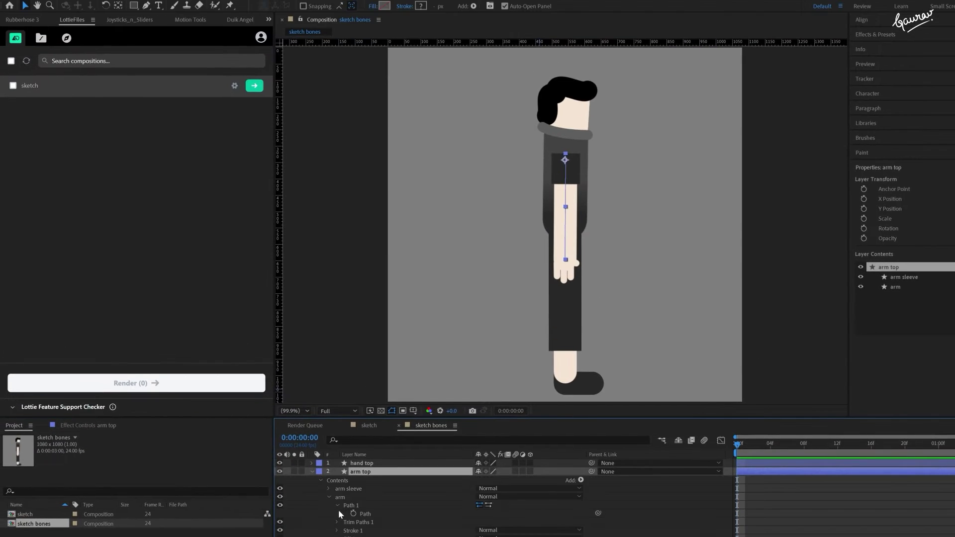
# Create front left Duik arm bones with arm, forearm and hand but no shoulder on the arm top layer's arm path
pyautogui.click(374, 516)
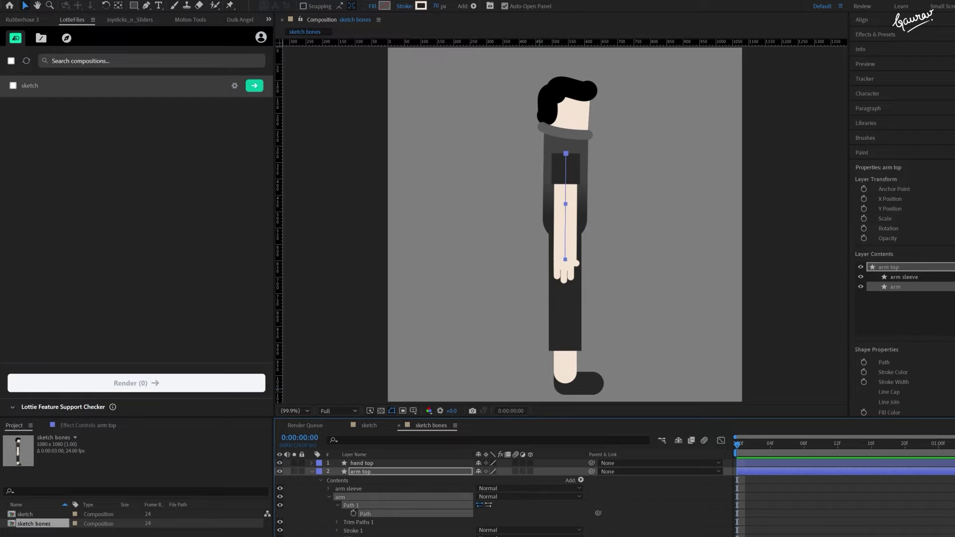
pyautogui.click(240, 19)
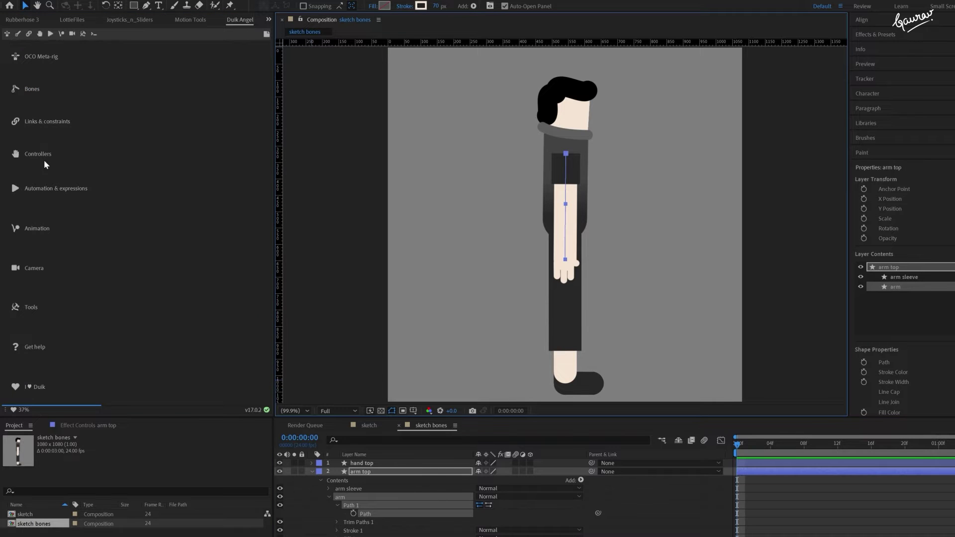
pyautogui.click(32, 90)
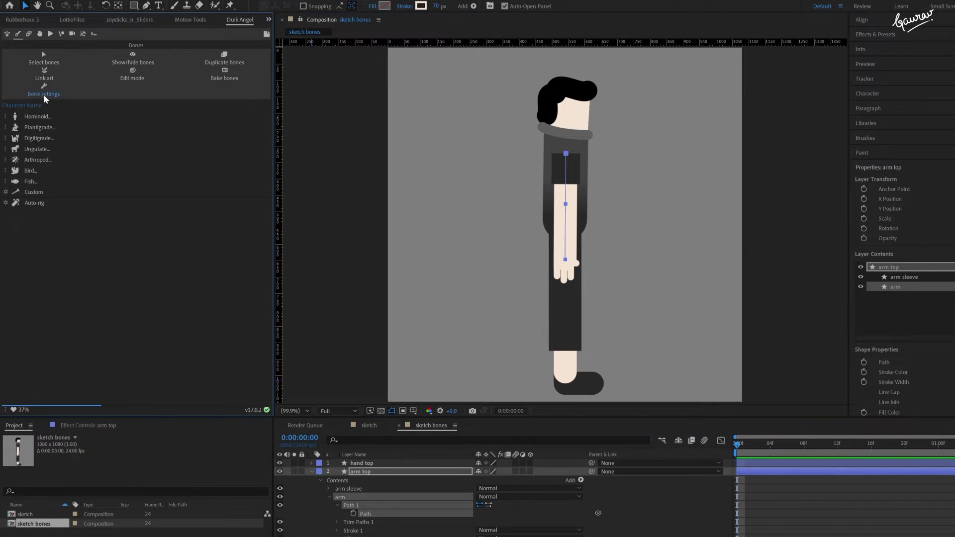
pyautogui.click(32, 121)
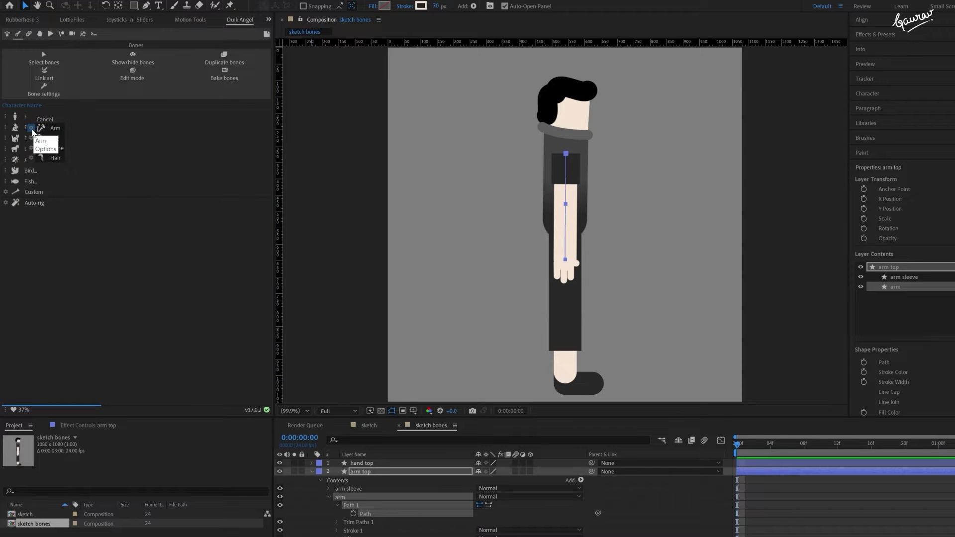
pyautogui.click(31, 129)
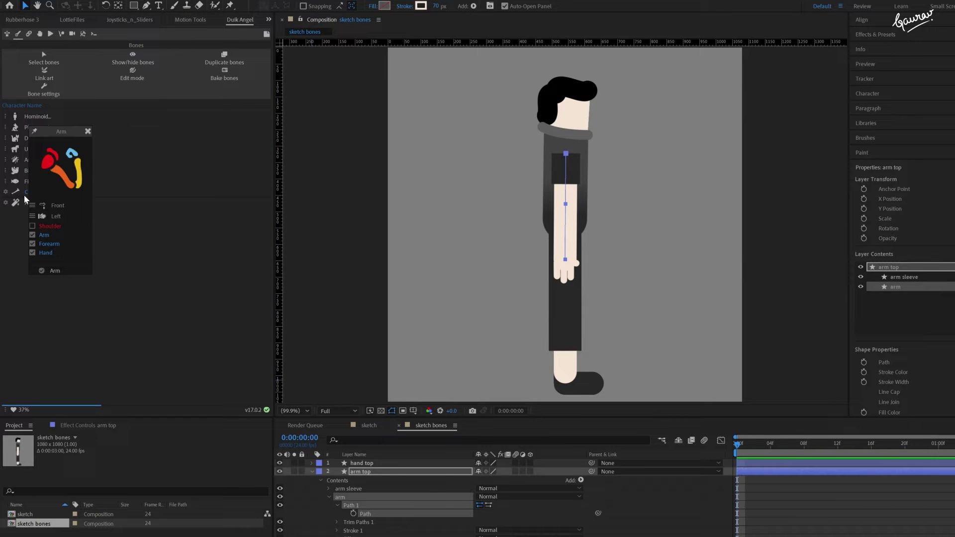
pyautogui.keyDown('ctrl'); pyautogui.click(55, 271); pyautogui.keyUp('ctrl')
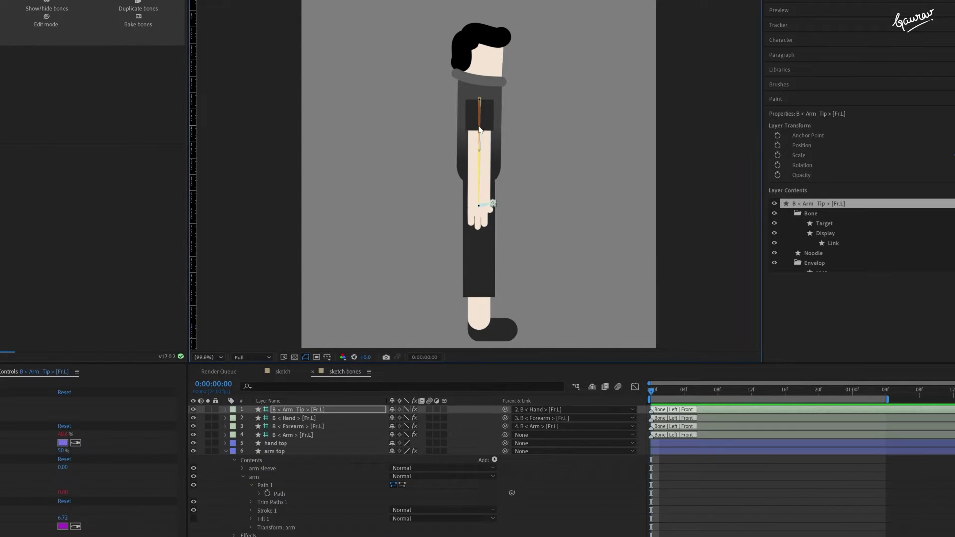
# Try bending the arm forward at the elbow by moving its bones, and undo the moves
pyautogui.click(481, 129)
pyautogui.moveTo(479, 130)
pyautogui.mouseDown()
pyautogui.moveTo(501, 123)
pyautogui.moveTo(525, 148)
pyautogui.moveTo(531, 134)
pyautogui.mouseUp()
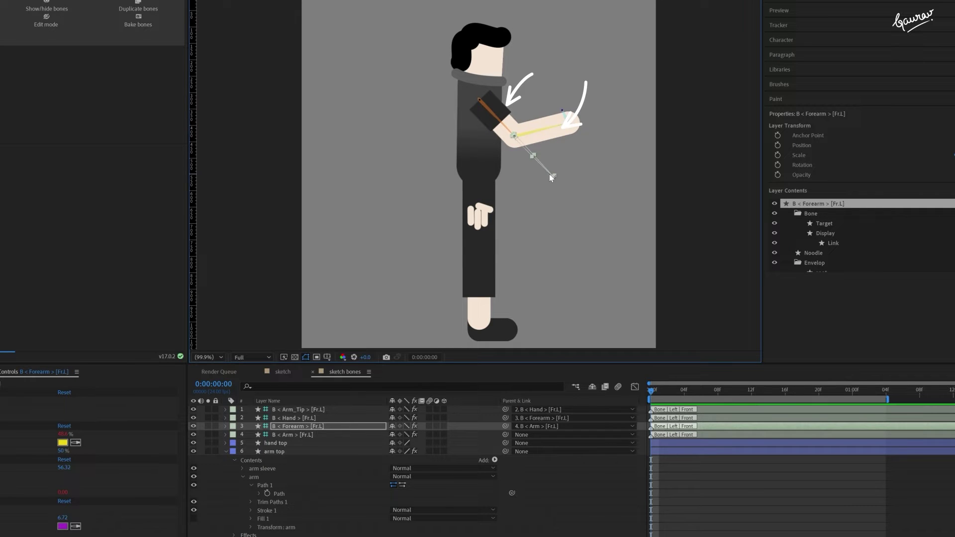
pyautogui.hotkey('ctrl', 'z')
pyautogui.hotkey('ctrl', 'z')
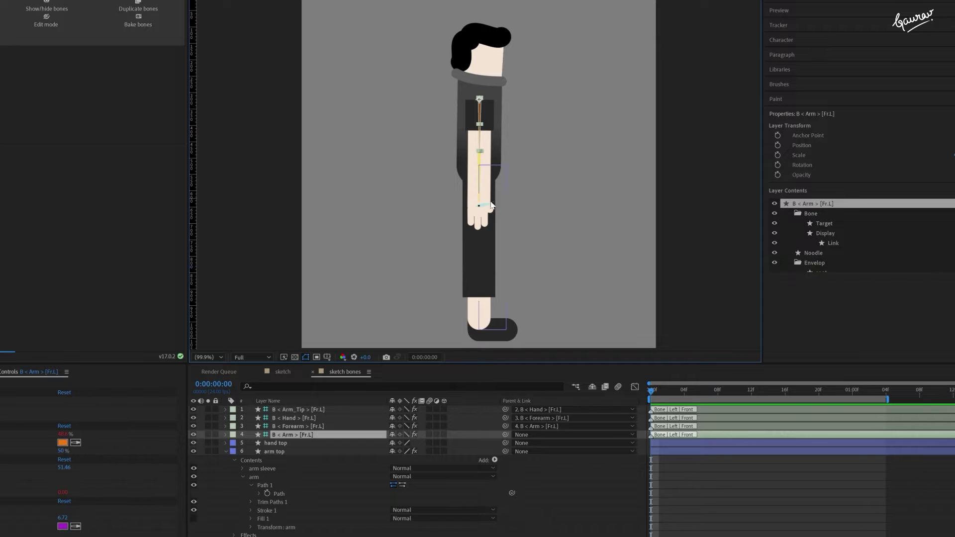
# Move the Arm_Tip bone down to the tip of the middle finger
pyautogui.click(491, 205)
pyautogui.scroll(4, 481, 204)
pyautogui.click(460, 242)
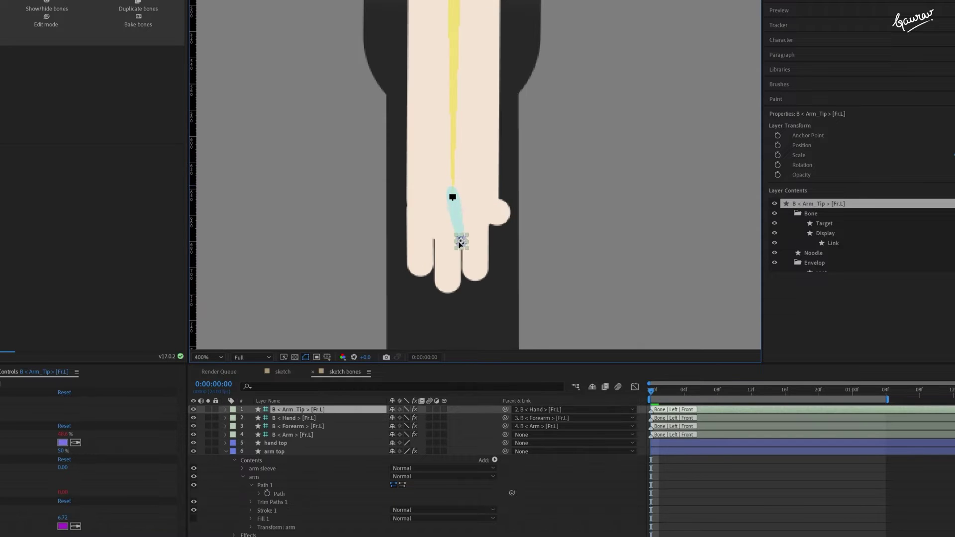
pyautogui.moveTo(454, 247); pyautogui.dragTo(451, 287)
# Parent the hand top layer to the B < Arm_Tip > [Fr.L] bone
pyautogui.click(505, 444)
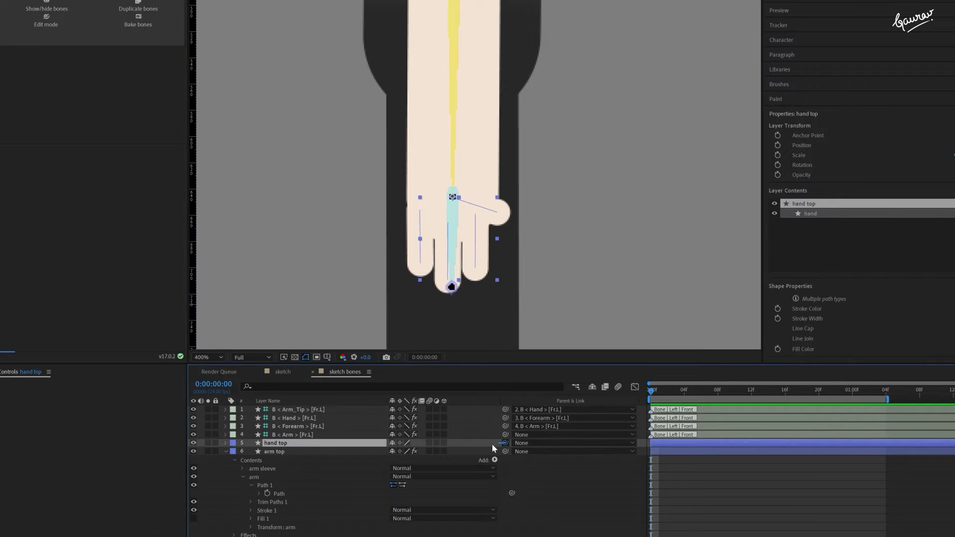
pyautogui.moveTo(492, 444); pyautogui.dragTo(344, 411)
pyautogui.hotkey('shift', '/')
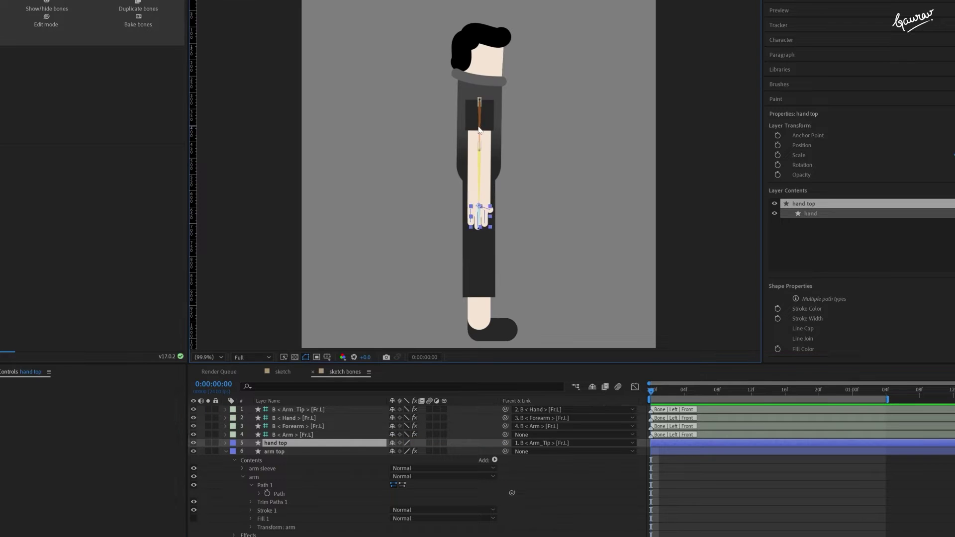
# Try swinging the front arm forward by moving its upper Arm bone
pyautogui.click(479, 131)
pyautogui.moveTo(488, 132); pyautogui.dragTo(533, 142)
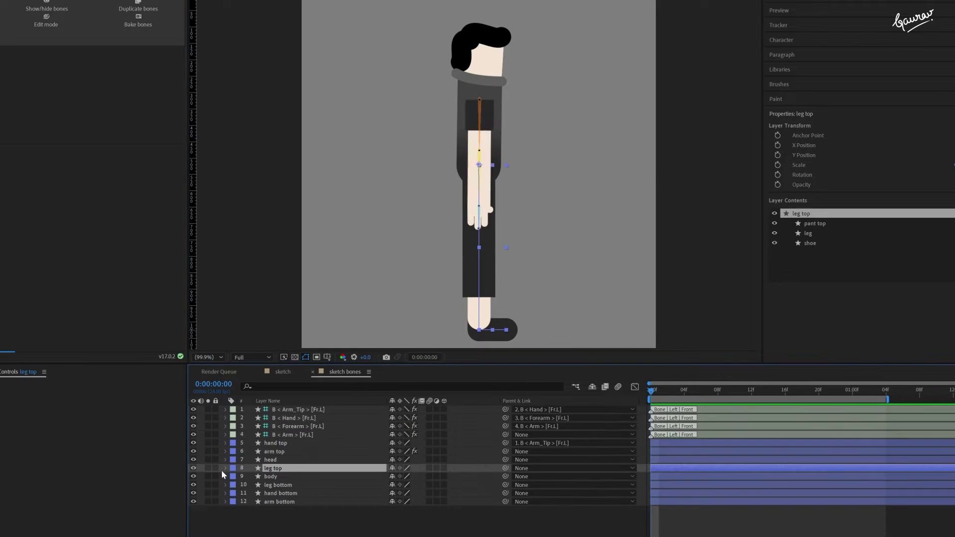
# Solo the leg top layer and create back left Duik leg bones with thigh, calf, foot and toes on its leg path
pyautogui.click(208, 469)
pyautogui.click(226, 468)
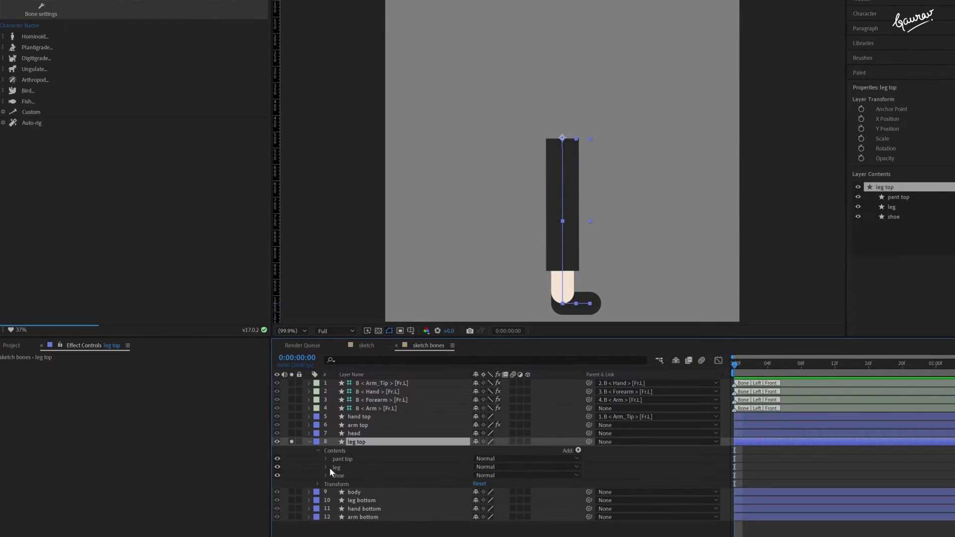
pyautogui.click(243, 494)
pyautogui.click(368, 482)
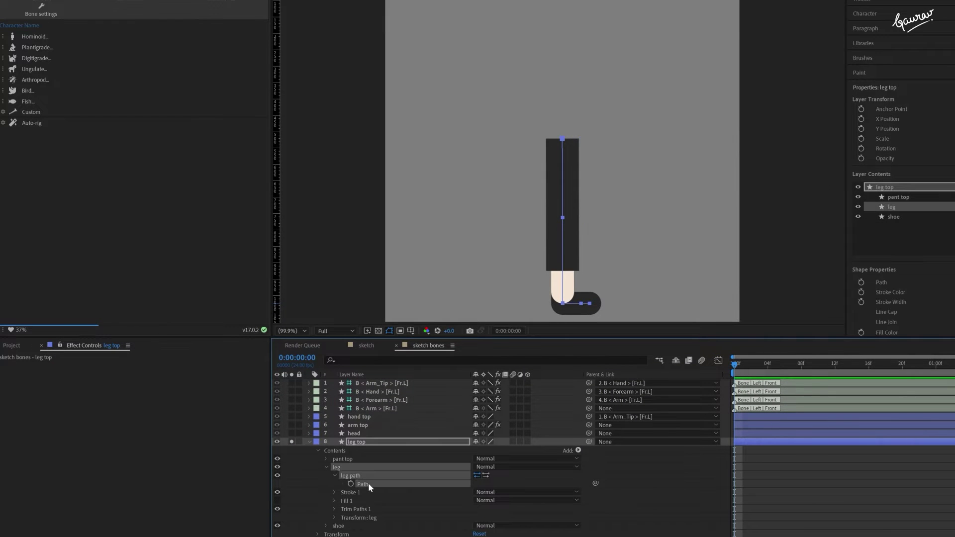
pyautogui.click(31, 50)
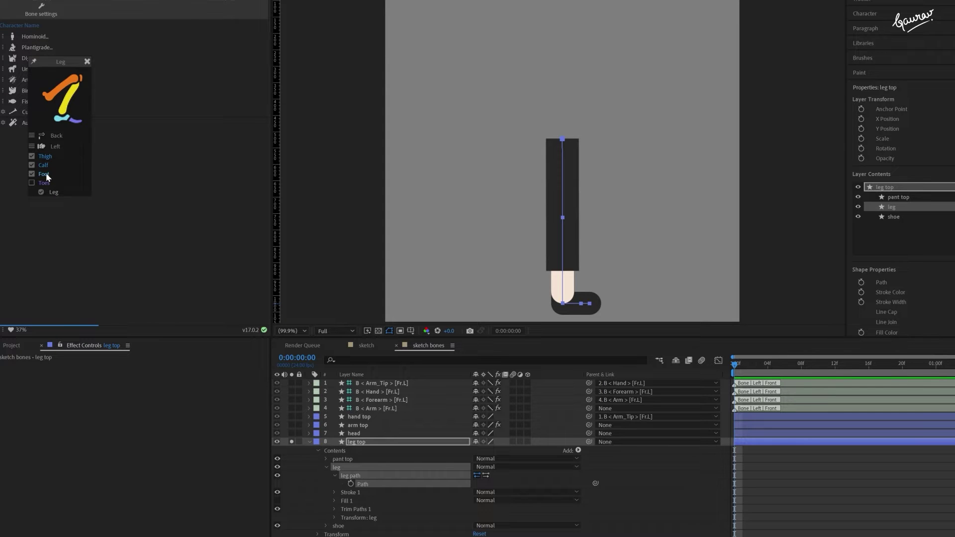
pyautogui.click(32, 182)
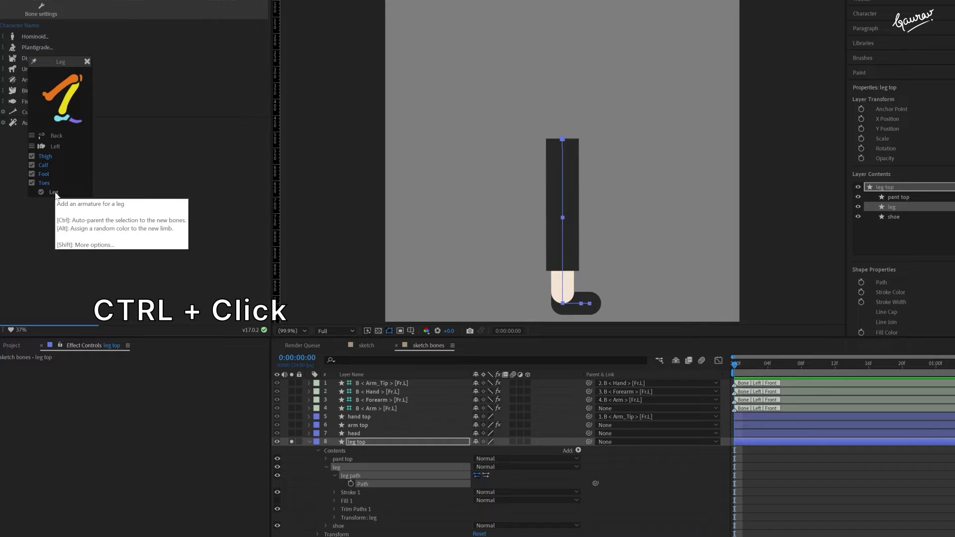
pyautogui.keyDown('ctrl'); pyautogui.click(55, 193); pyautogui.keyUp('ctrl')
# Try bending the leg by moving the Heel bone and rotating the Calf bone backward at the knee
pyautogui.moveTo(565, 256); pyautogui.dragTo(565, 271)
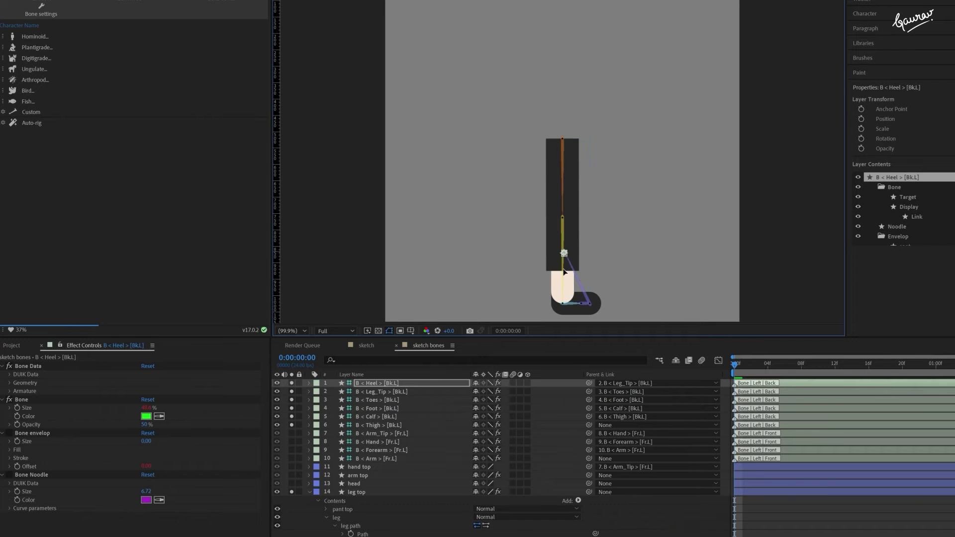
pyautogui.moveTo(562, 249)
pyautogui.mouseDown()
pyautogui.moveTo(583, 245)
pyautogui.moveTo(546, 246)
pyautogui.mouseUp()
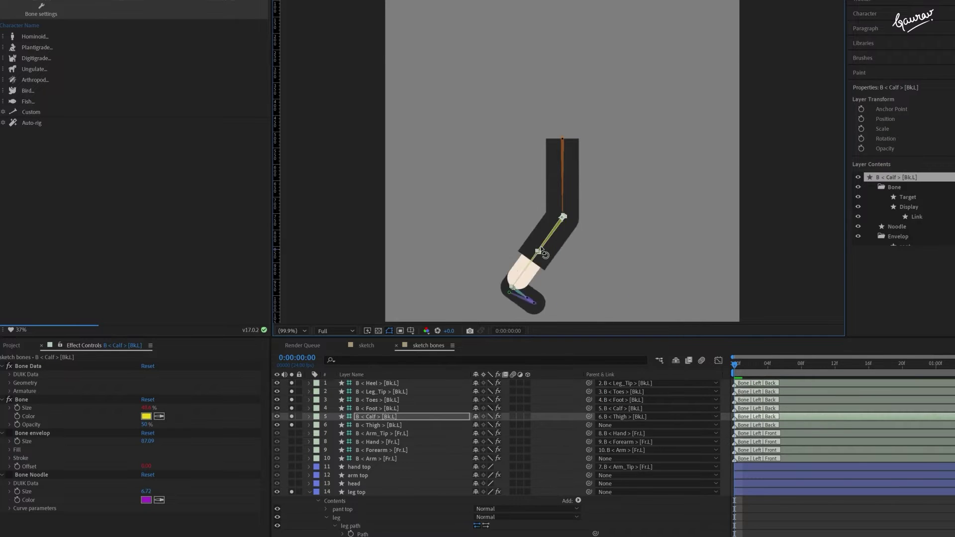
pyautogui.moveTo(567, 294)
pyautogui.mouseDown()
pyautogui.moveTo(566, 283)
pyautogui.moveTo(563, 294)
pyautogui.mouseUp()
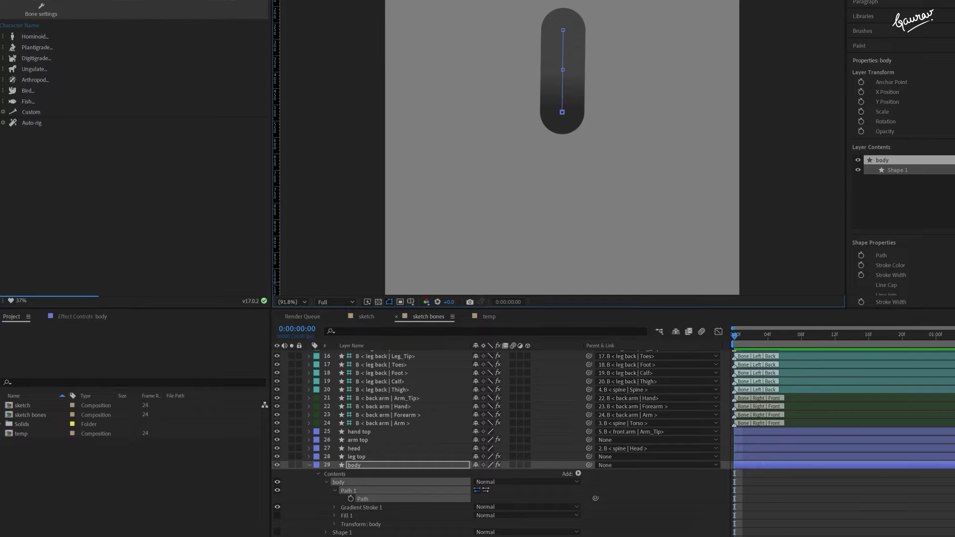
# Create auto-parented Duik spine bones on the body path with a head, no neck, two spine layers and no hips
pyautogui.click(40, 37)
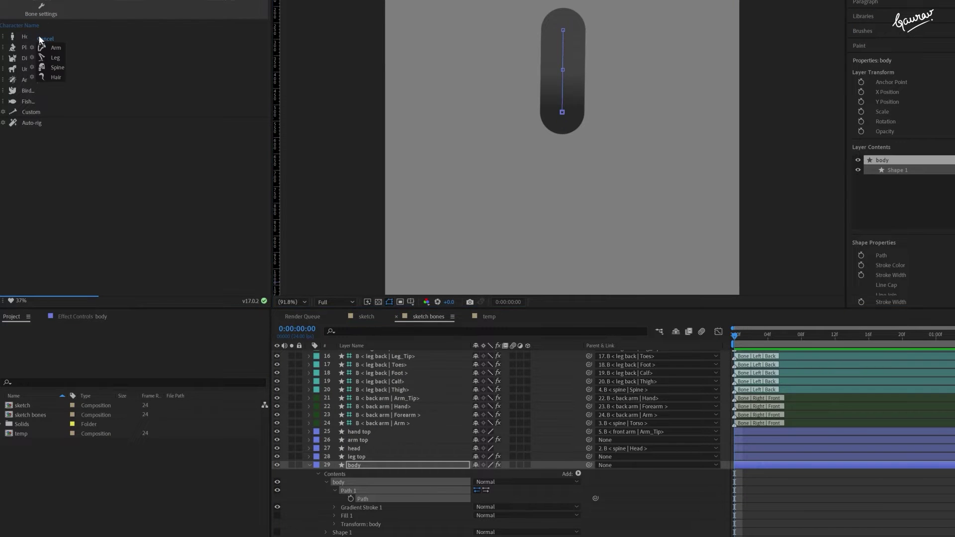
pyautogui.click(32, 70)
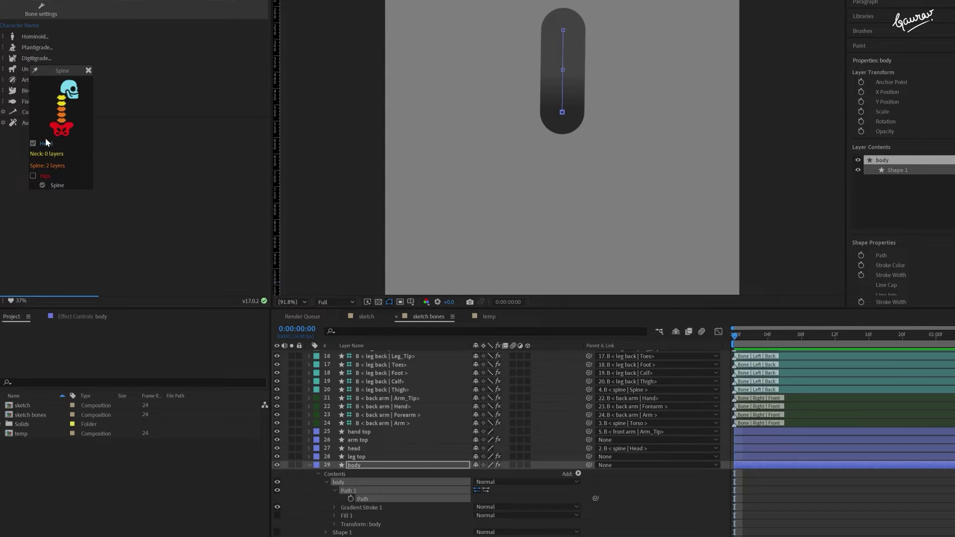
pyautogui.keyDown('ctrl'); pyautogui.click(56, 186); pyautogui.keyUp('ctrl')
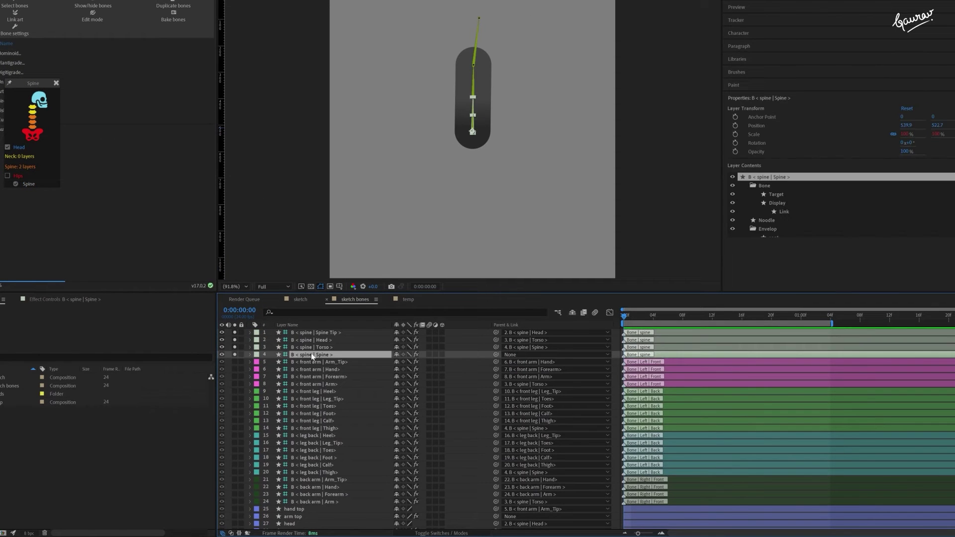
# Go through the four spine bones and solo the head layer together with the body
pyautogui.click(314, 348)
pyautogui.click(314, 341)
pyautogui.click(313, 334)
pyautogui.scroll(-2, 309, 382)
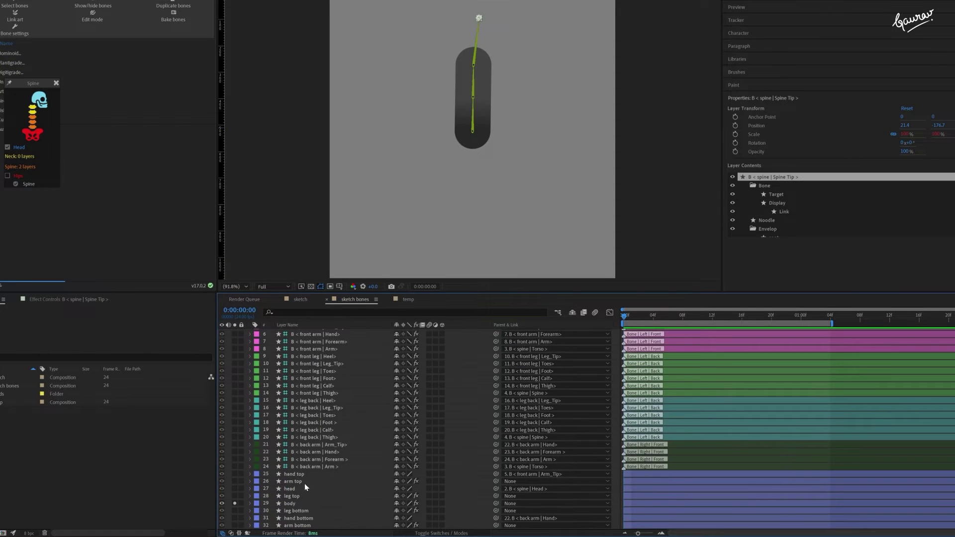
pyautogui.click(302, 489)
pyautogui.click(235, 489)
pyautogui.scroll(2, 298, 438)
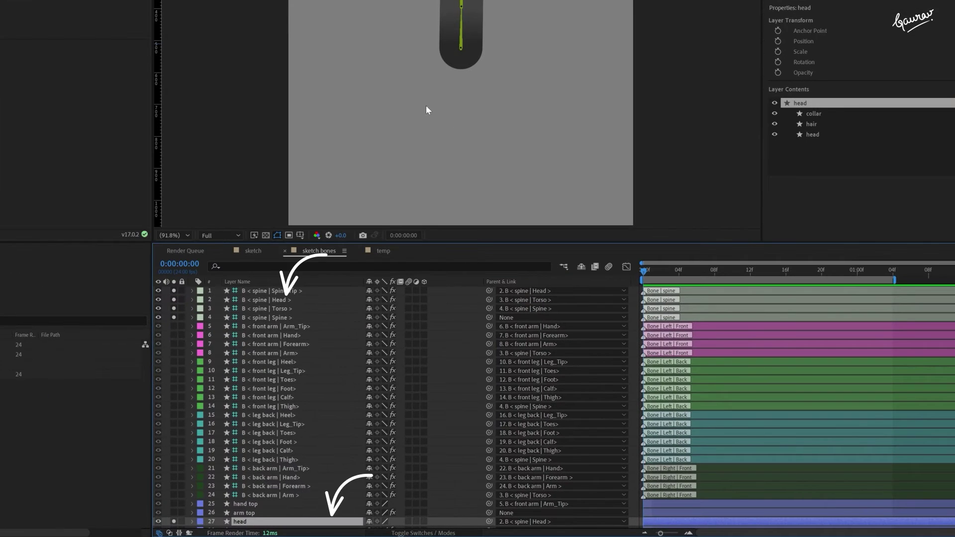
# Try rotating the Spine, Torso and Head bones in turn, and undo each rotation
pyautogui.click(462, 34)
pyautogui.press('w')
pyautogui.moveTo(462, 35); pyautogui.dragTo(476, 28)
pyautogui.hotkey('ctrl', 'z')
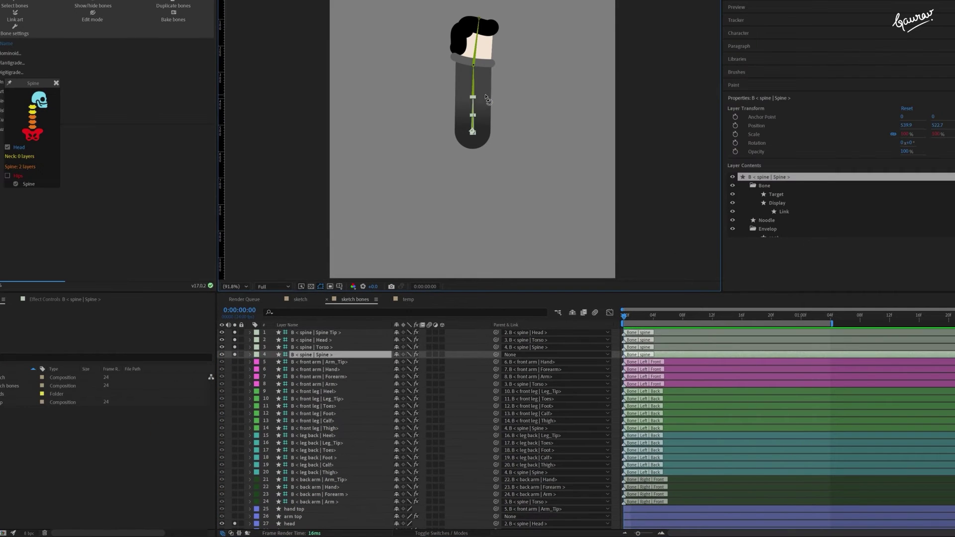
pyautogui.moveTo(474, 84); pyautogui.dragTo(483, 88)
pyautogui.hotkey('ctrl', 'z')
pyautogui.moveTo(476, 48); pyautogui.dragTo(486, 53)
pyautogui.hotkey('ctrl', 'z')
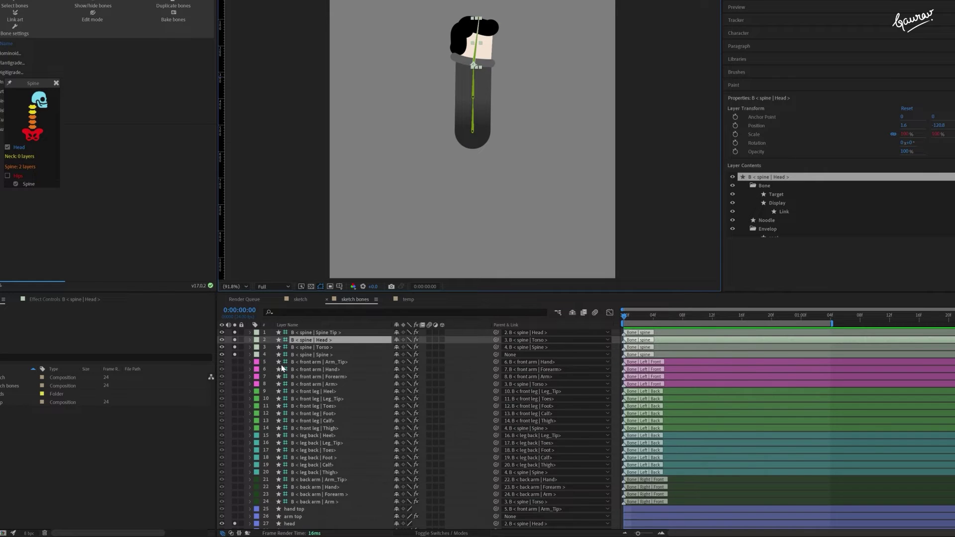
pyautogui.hotkey('ctrl', 'a')
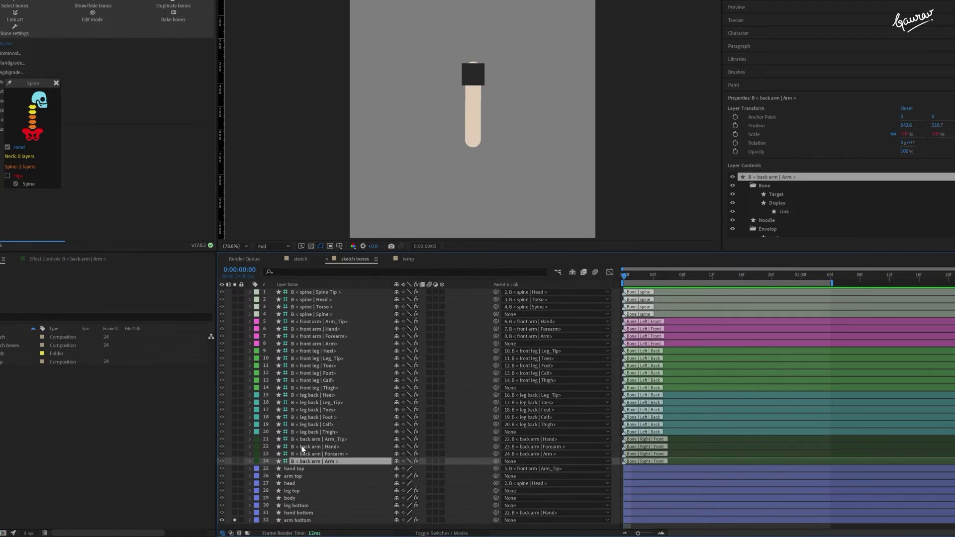
# Solo the four back arm bones and the hand bottom layer
pyautogui.keyDown('shift'); pyautogui.click(309, 440); pyautogui.keyUp('shift')
pyautogui.click(235, 439)
pyautogui.click(298, 513)
pyautogui.click(235, 513)
# Solo the leg bottom layer and all the leg back bones from Thigh to Heel
pyautogui.click(296, 506)
pyautogui.click(235, 505)
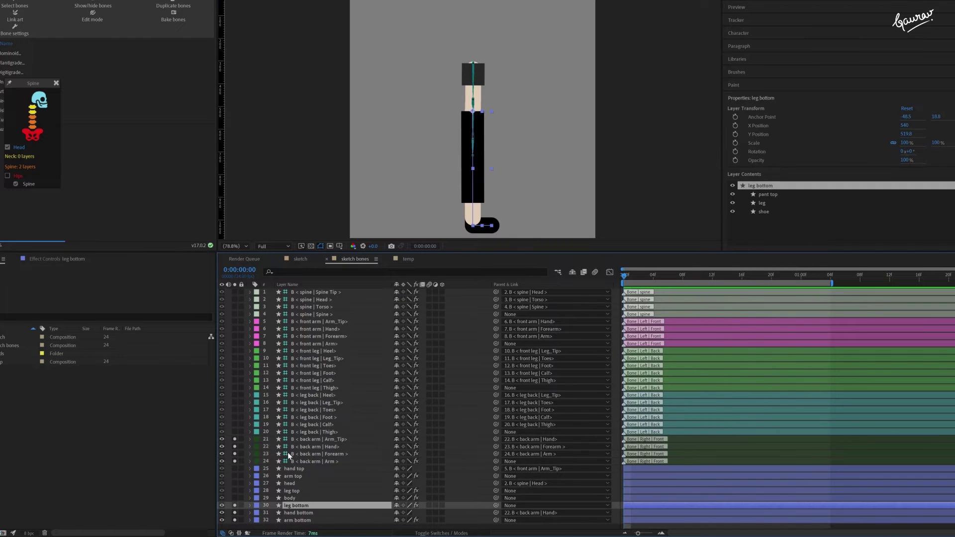
pyautogui.click(299, 431)
pyautogui.keyDown('shift'); pyautogui.click(298, 395); pyautogui.keyUp('shift')
pyautogui.click(234, 396)
# Solo the body layer and the four spine bones
pyautogui.click(290, 498)
pyautogui.click(235, 498)
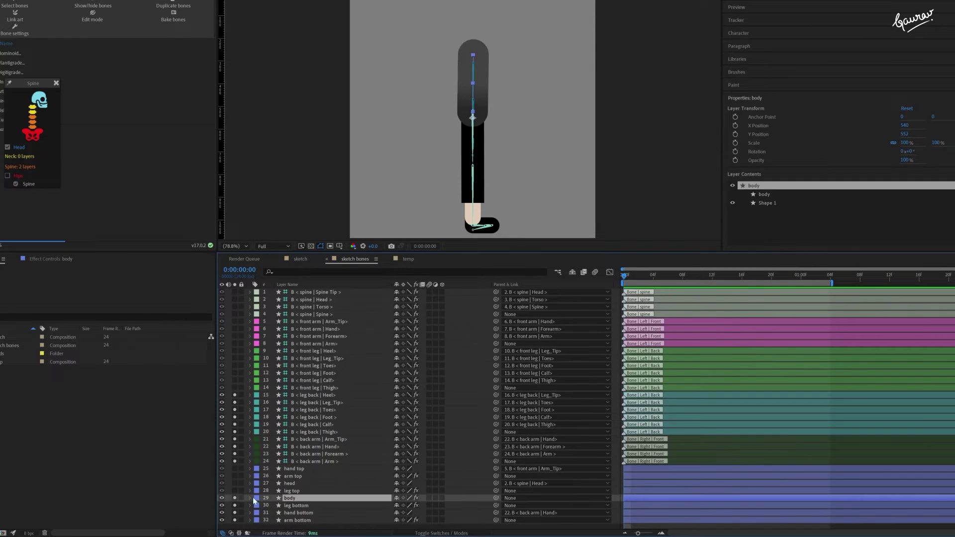
pyautogui.click(306, 314)
pyautogui.keyDown('shift'); pyautogui.click(308, 292); pyautogui.keyUp('shift')
pyautogui.click(234, 314)
# Solo the leg top layer and all the front leg bones from Thigh to Heel
pyautogui.click(293, 491)
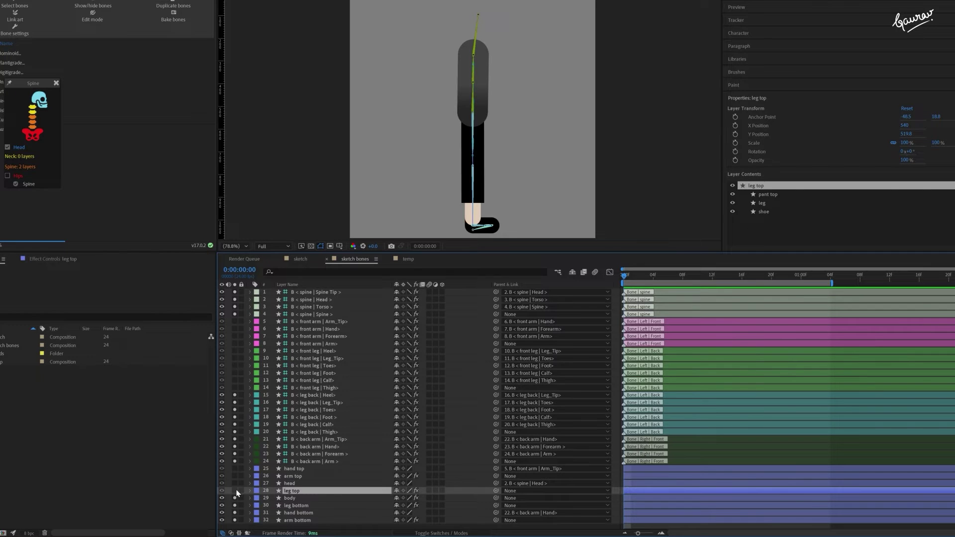
pyautogui.click(234, 491)
pyautogui.click(294, 388)
pyautogui.keyDown('shift'); pyautogui.click(309, 351); pyautogui.keyUp('shift')
pyautogui.click(235, 351)
# Solo the head, arm top and hand top layers, and include the four front arm bones
pyautogui.click(305, 343)
pyautogui.click(291, 483)
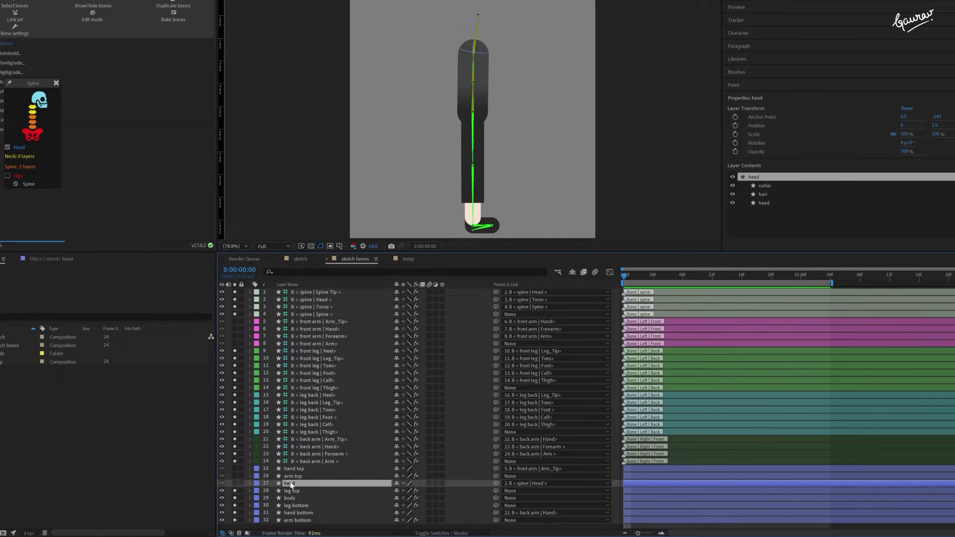
pyautogui.click(235, 483)
pyautogui.click(294, 476)
pyautogui.click(235, 476)
pyautogui.click(235, 469)
pyautogui.click(301, 345)
pyautogui.keyDown('shift'); pyautogui.click(299, 322); pyautogui.keyUp('shift')
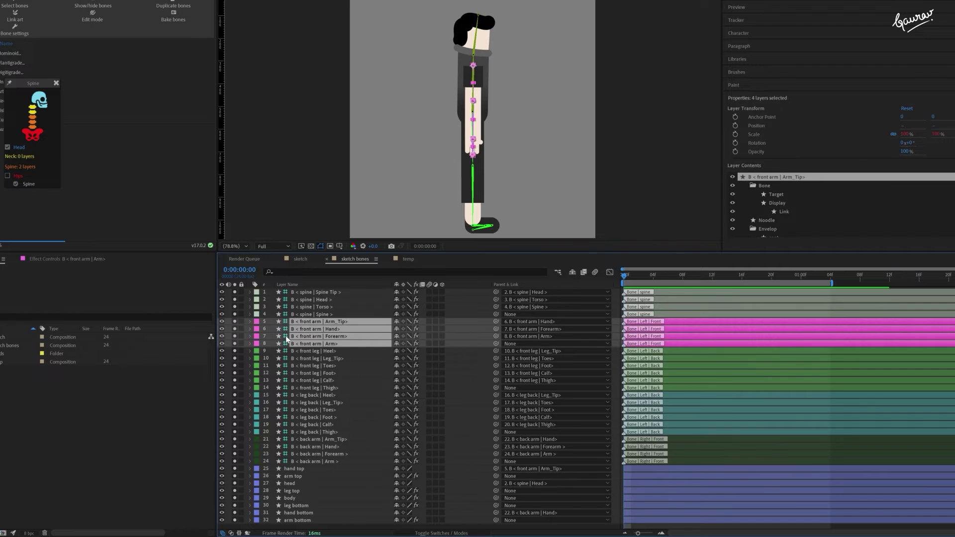
# Move the four spine bone layers below the front leg Thigh bone in the layer stack
pyautogui.click(311, 314)
pyautogui.keyDown('shift'); pyautogui.click(312, 292); pyautogui.keyUp('shift')
pyautogui.moveTo(313, 292); pyautogui.dragTo(305, 392)
# Parent the front arm and back arm Arm bones to the B < spine | Torso > bone
pyautogui.click(315, 461)
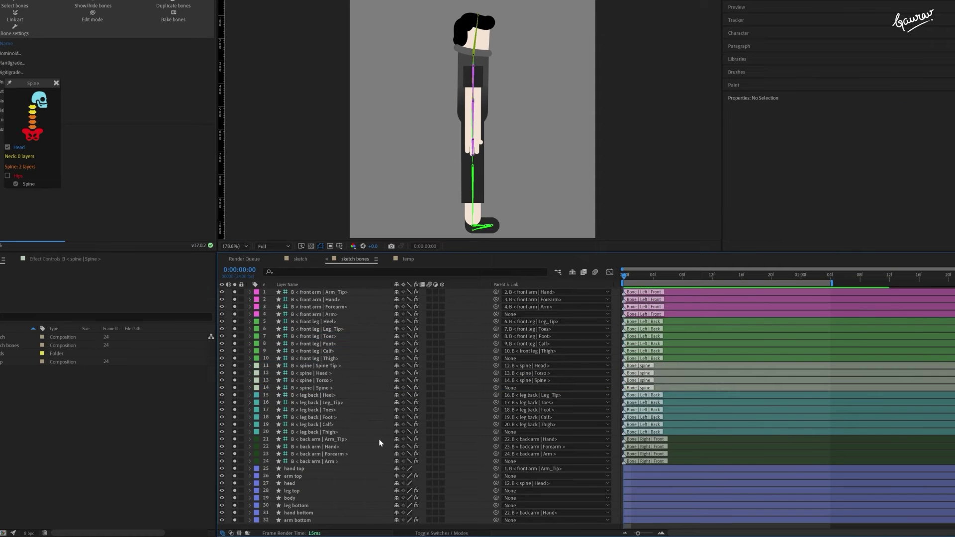
pyautogui.keyDown('ctrl'); pyautogui.click(312, 314); pyautogui.keyUp('ctrl')
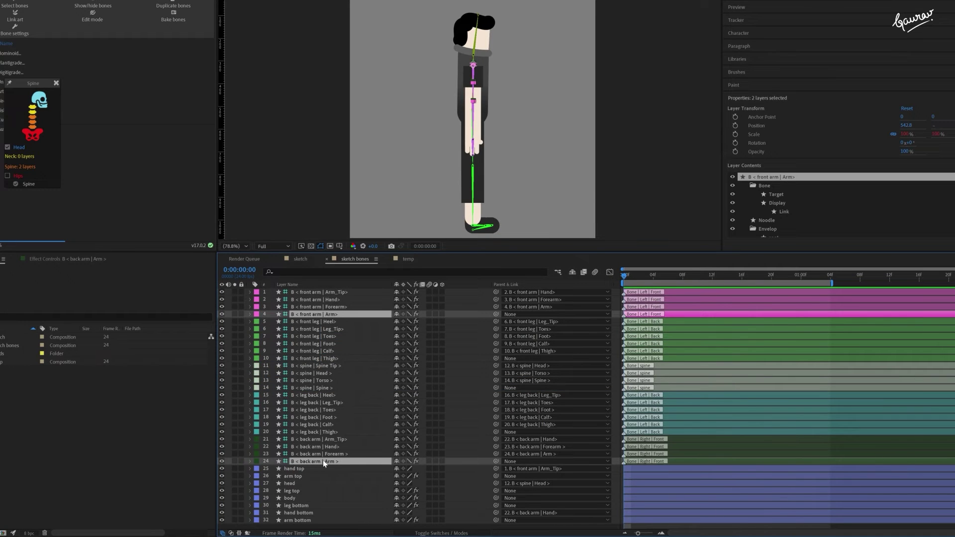
pyautogui.moveTo(496, 314); pyautogui.dragTo(291, 392)
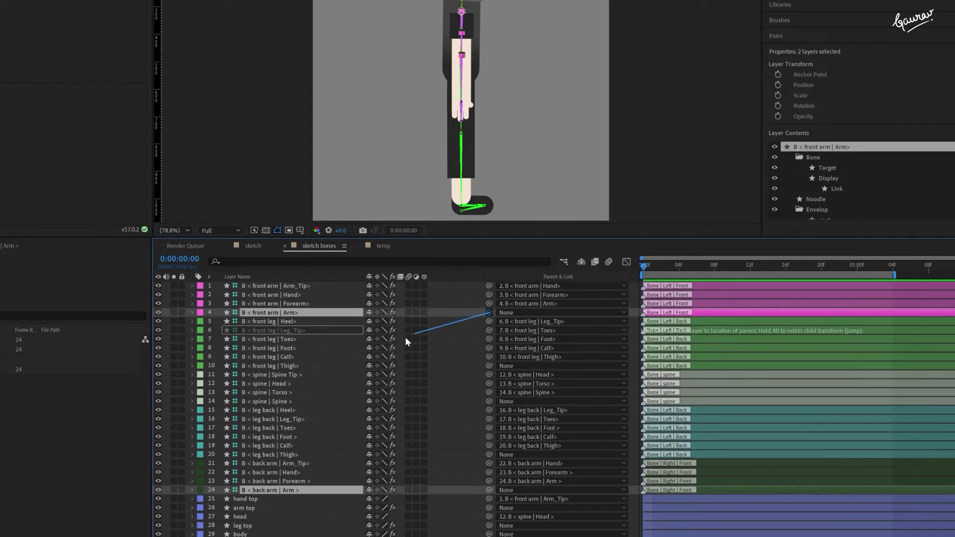
# Parent the leg back and front leg Thigh bones to the B < spine | Spine > bone
pyautogui.click(268, 454)
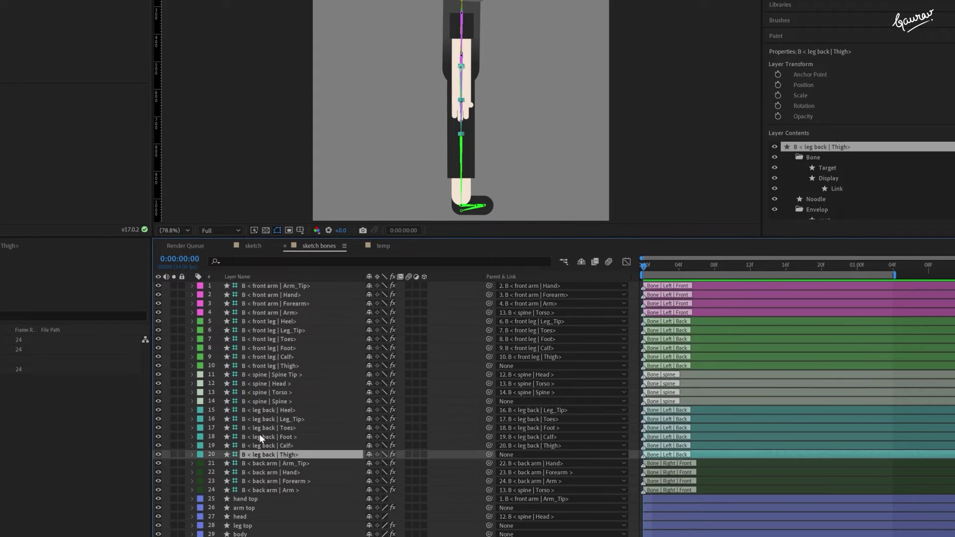
pyautogui.keyDown('ctrl'); pyautogui.click(302, 365); pyautogui.keyUp('ctrl')
pyautogui.moveTo(489, 365); pyautogui.dragTo(276, 401)
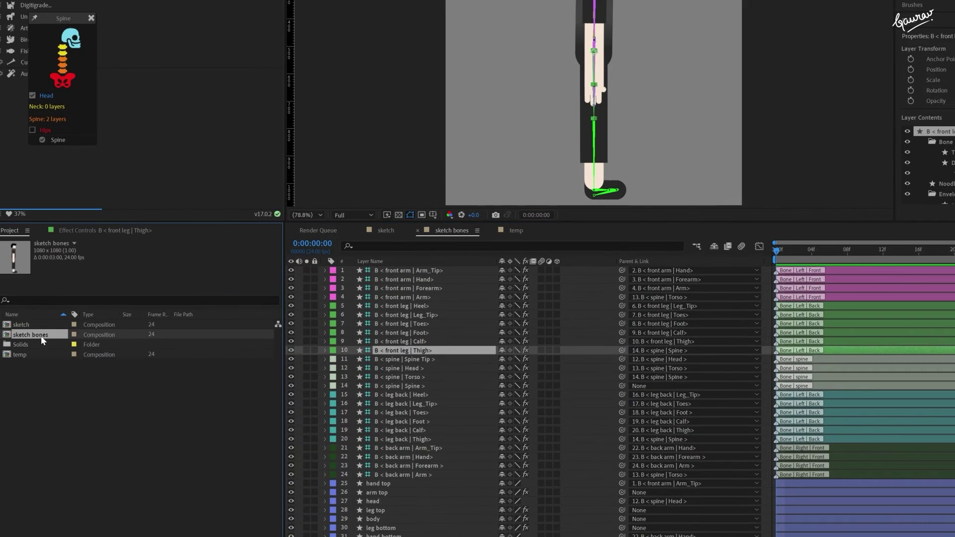
# Duplicate the sketch bones composition, rename the copy sketch rigged, and open it
pyautogui.hotkey('ctrl', 'd')
pyautogui.press('Return')
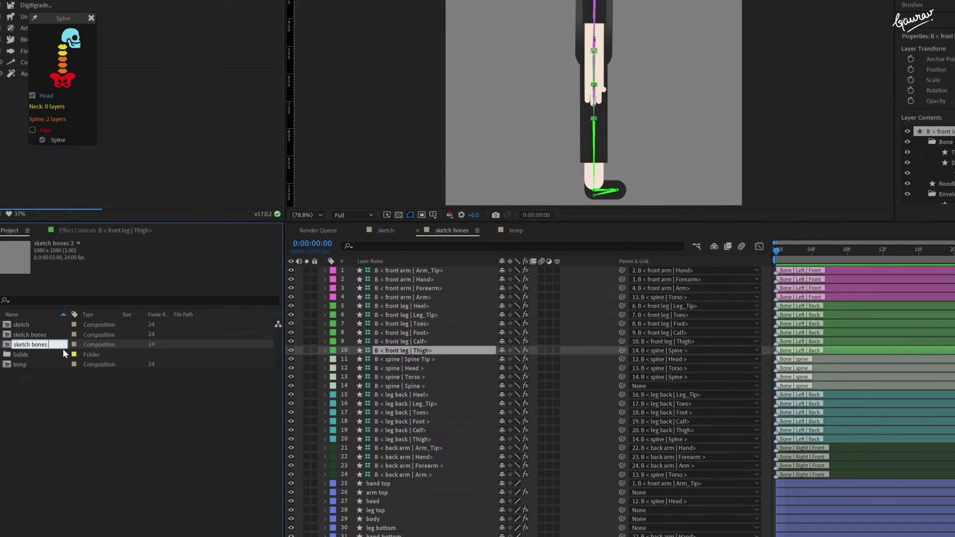
pyautogui.press('BackSpace')
pyautogui.press('BackSpace')
pyautogui.press('BackSpace')
pyautogui.press('BackSpace')
pyautogui.press('BackSpace')
pyautogui.press('BackSpace')
pyautogui.write('rigged')
pyautogui.press('Return')
pyautogui.doubleClick(63, 349)
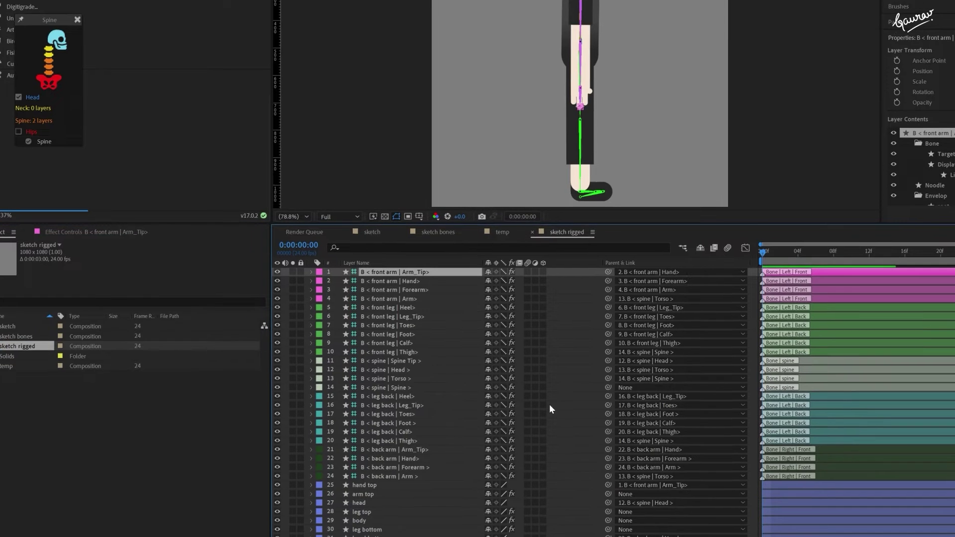
# Auto-rig all 24 bone layers from the front arm Arm_Tip to the back arm Arm, hiding layer controls during the process
pyautogui.keyDown('shift'); pyautogui.click(398, 476); pyautogui.keyUp('shift')
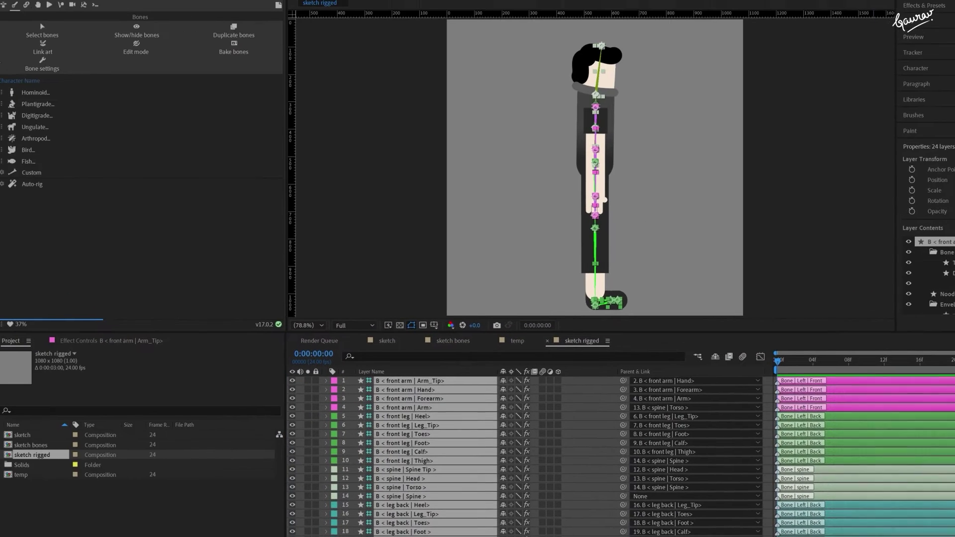
pyautogui.click(26, 4)
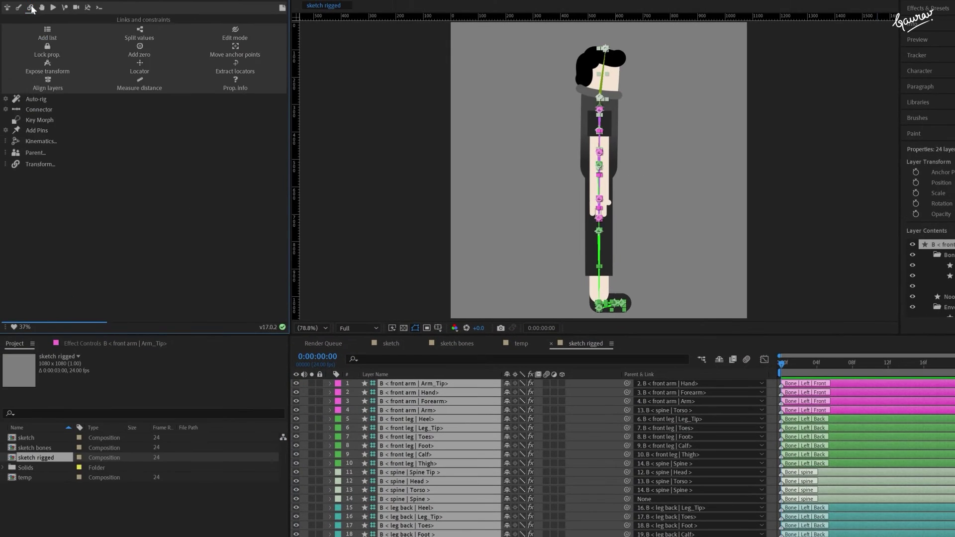
pyautogui.click(38, 100)
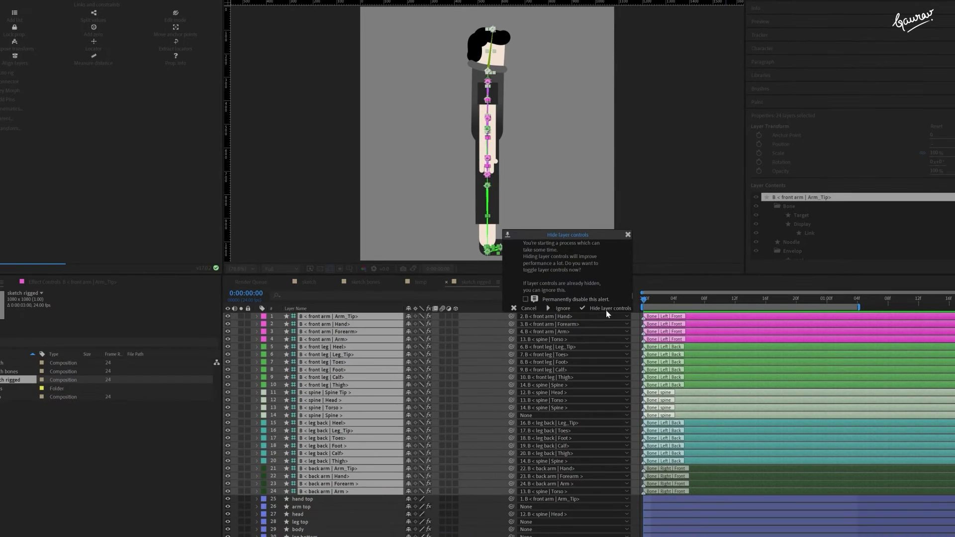
pyautogui.click(737, 375)
# Turn off visibility of all the bone layers, mark them shy, and hide shy layers from the timeline
pyautogui.click(402, 454)
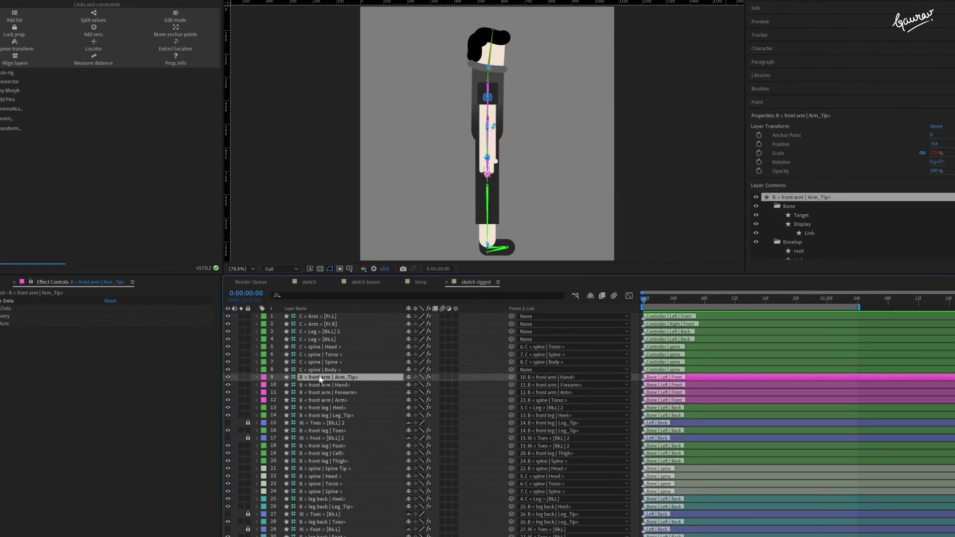
pyautogui.scroll(-3, 347, 430)
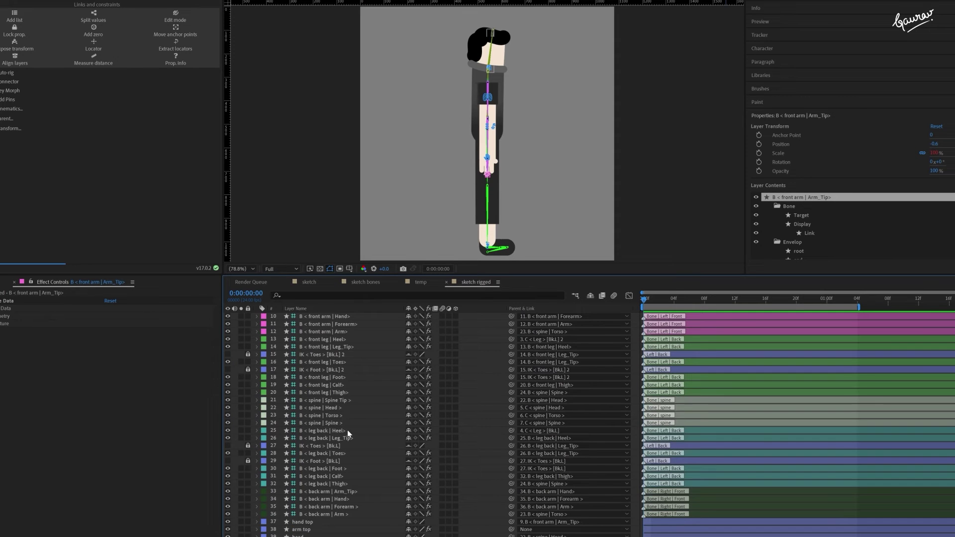
pyautogui.keyDown('shift'); pyautogui.click(321, 514); pyautogui.keyUp('shift')
pyautogui.click(228, 514)
pyautogui.scroll(3, 319, 423)
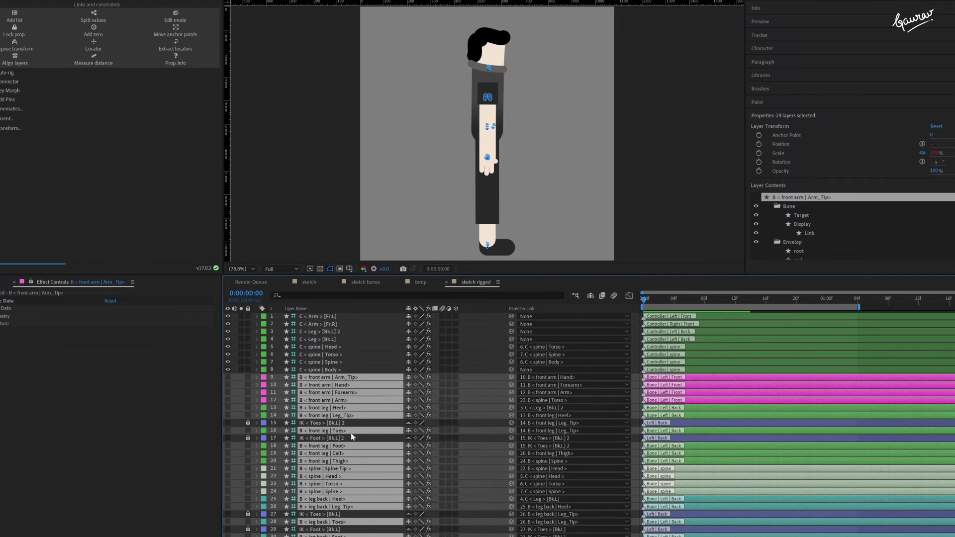
pyautogui.click(408, 378)
pyautogui.click(590, 296)
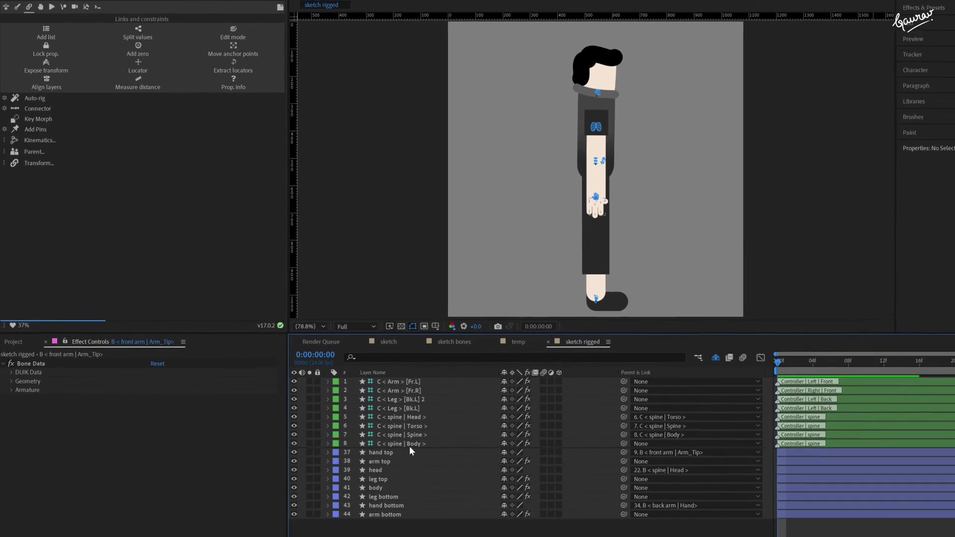
# Zero out the transformations of all eight controller layers, from C < Arm > [Fr.L] to C < spine | Body >
pyautogui.click(330, 371)
pyautogui.keyDown('shift'); pyautogui.click(416, 386); pyautogui.keyUp('shift')
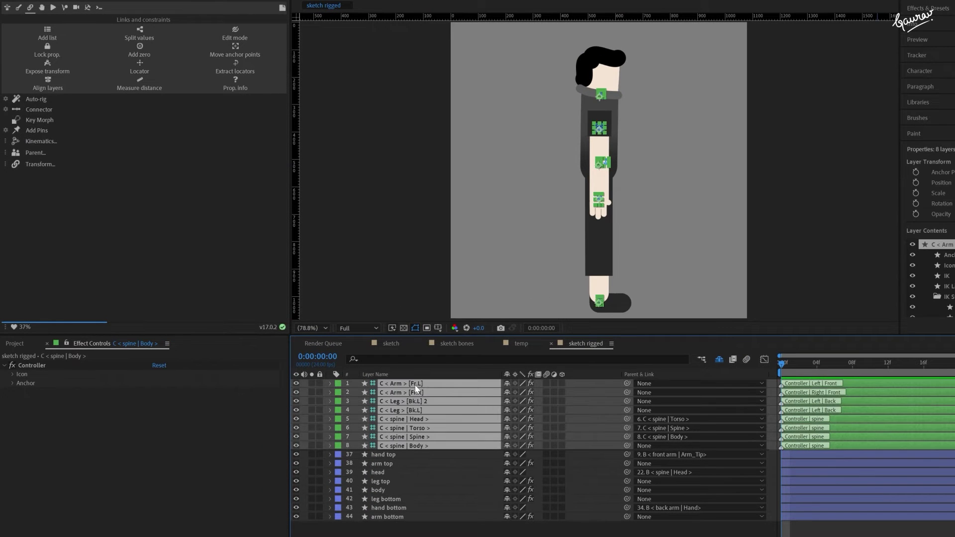
pyautogui.click(139, 46)
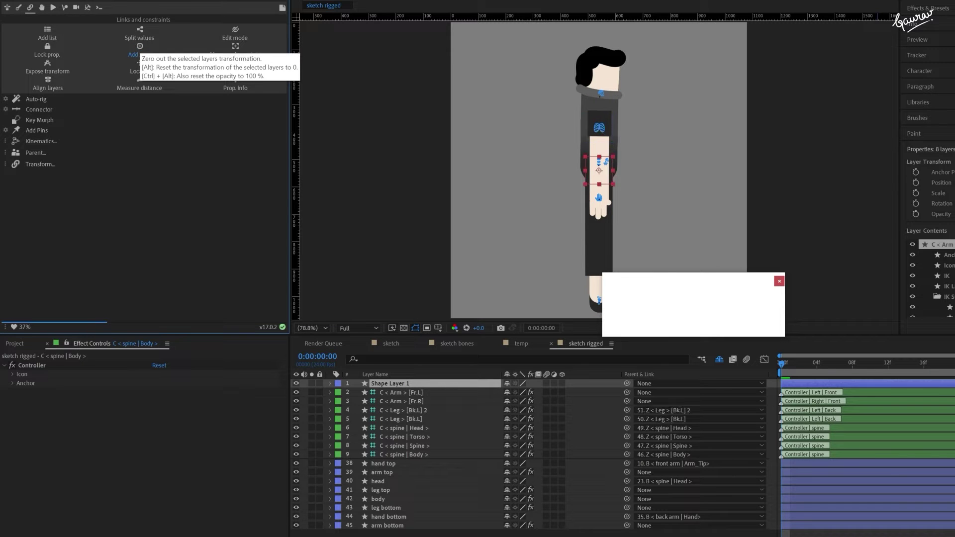
# Pull the C < Arm > [Fr.L] controller away from the body to test the arm, and reset its Position to 0, 0
pyautogui.click(410, 384)
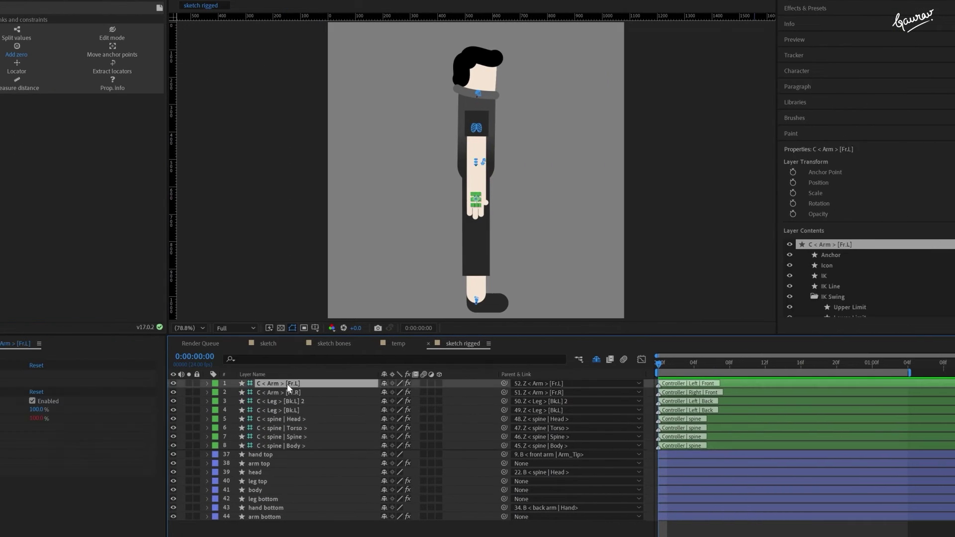
pyautogui.press('p')
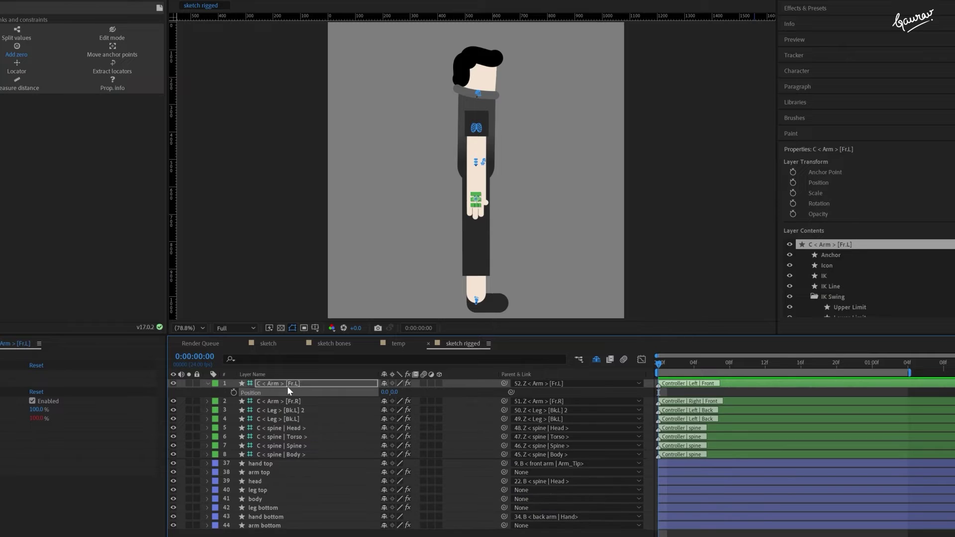
pyautogui.moveTo(477, 202); pyautogui.dragTo(453, 185)
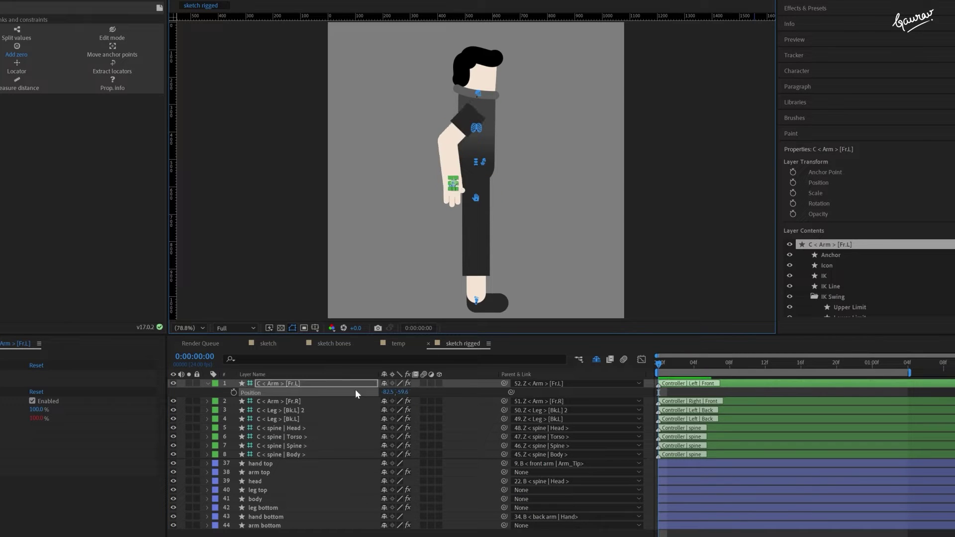
pyautogui.click(389, 392)
pyautogui.write('0')
pyautogui.press('Tab')
pyautogui.write('0')
pyautogui.press('Return')
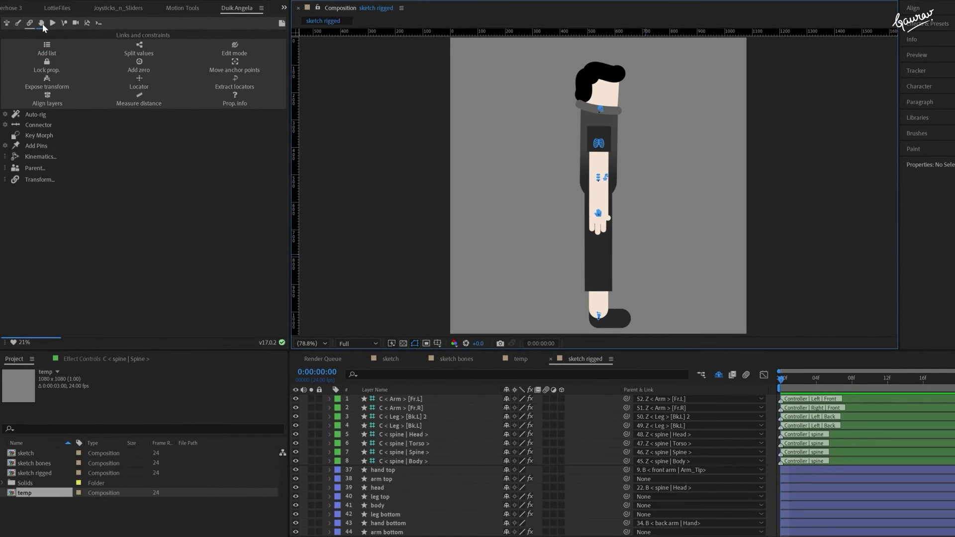
# Open Duik's Walk/Run cycle options with all eight controller layers selected
pyautogui.click(41, 23)
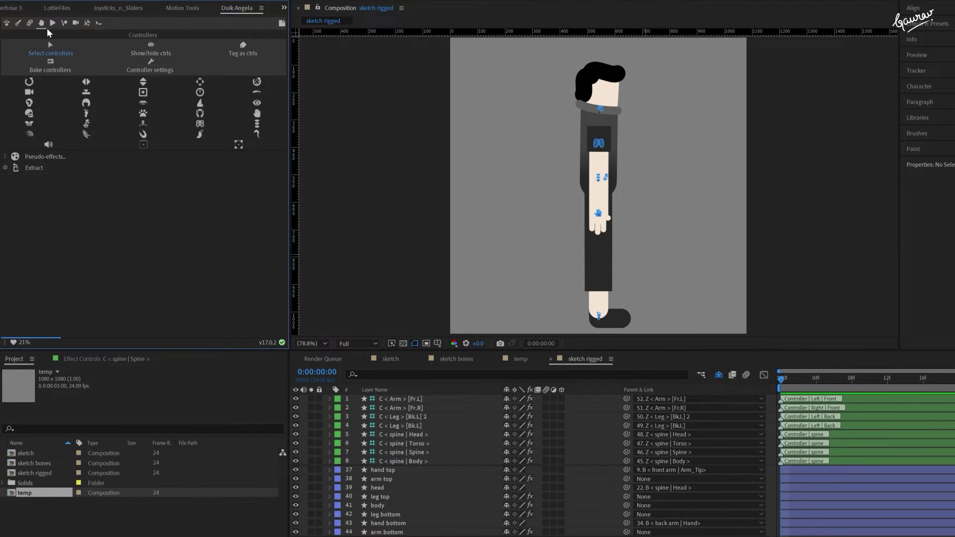
pyautogui.click(52, 23)
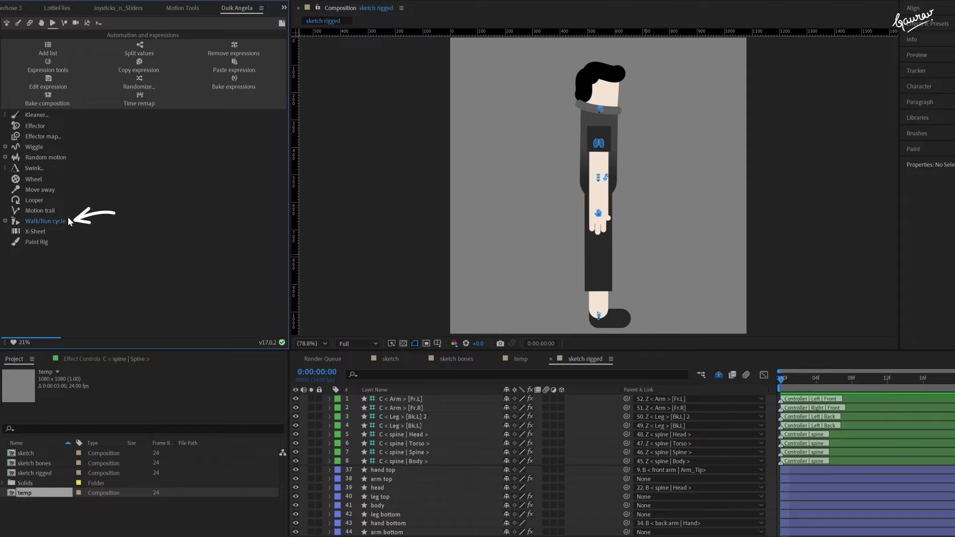
pyautogui.click(413, 459)
pyautogui.keyDown('shift'); pyautogui.click(410, 399); pyautogui.keyUp('shift')
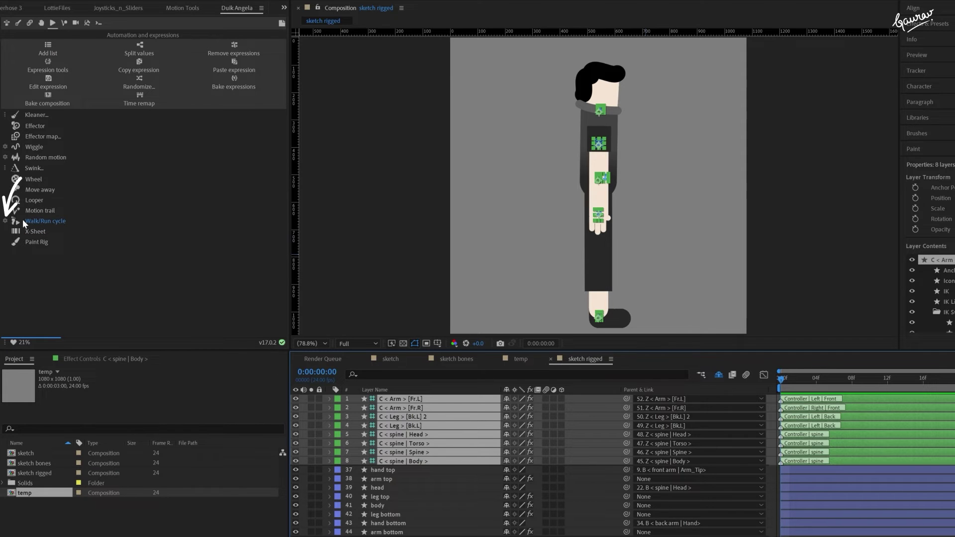
pyautogui.click(6, 221)
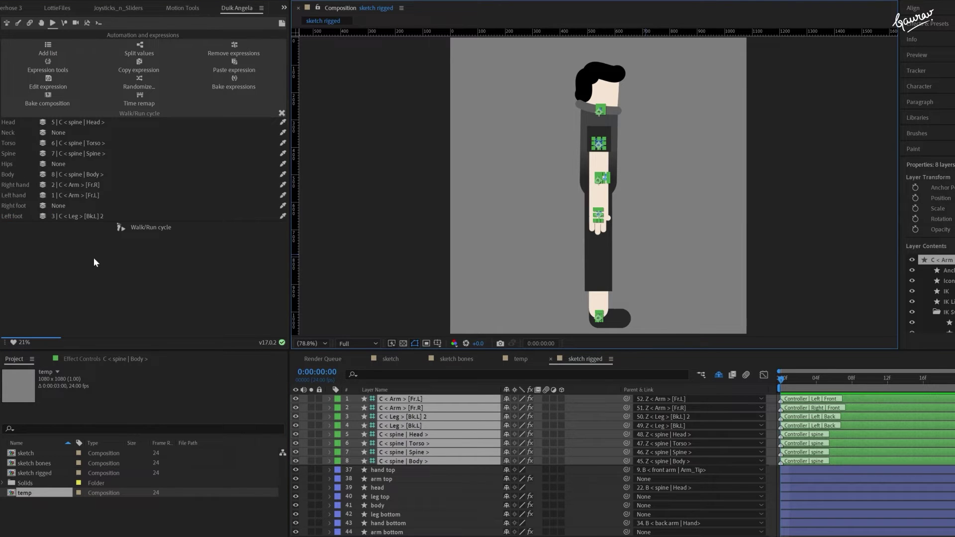
# Map Neck to the Head controller, Hips to Spine, right and left hands to Arm [Fr.L] and [Fr.R], feet to Leg [Bk.L] 2 and [Bk.L]
pyautogui.click(58, 123)
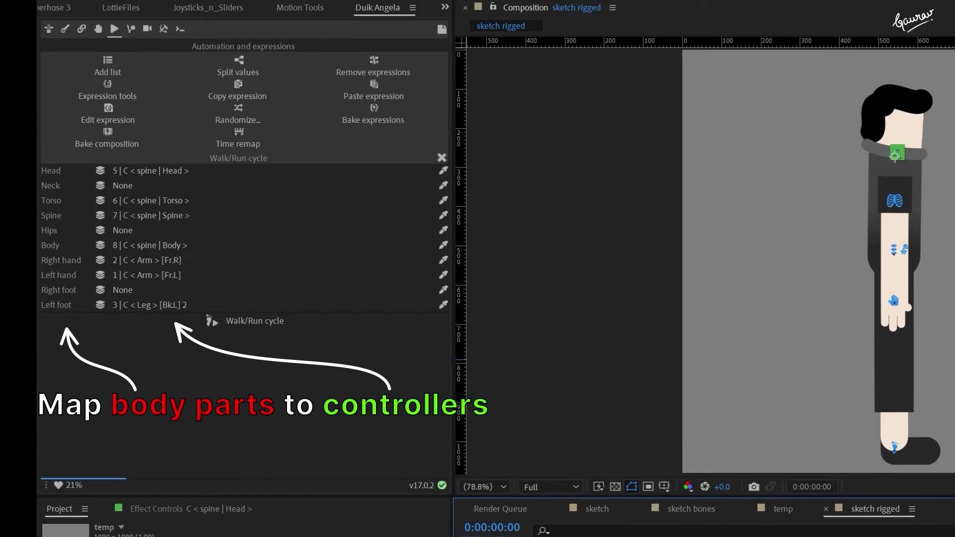
pyautogui.click(443, 185)
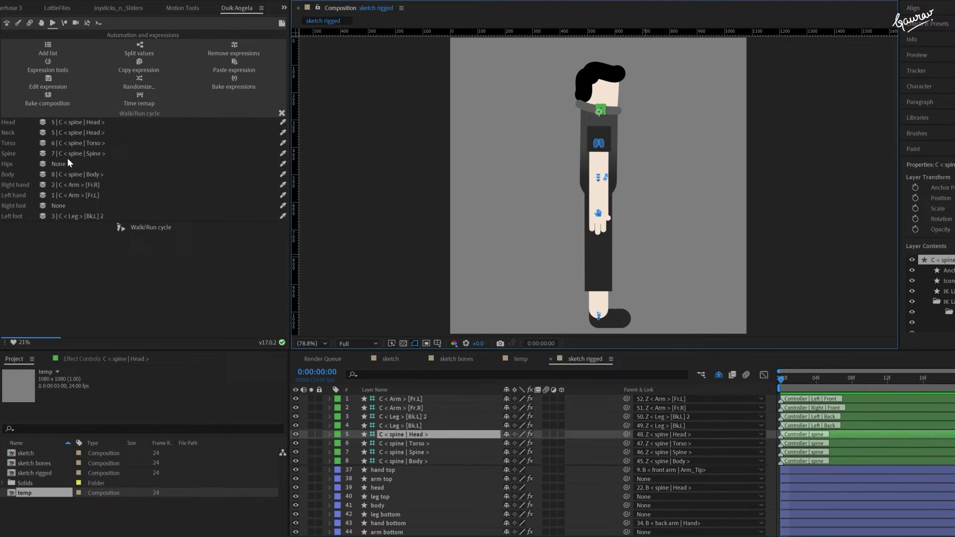
pyautogui.click(392, 443)
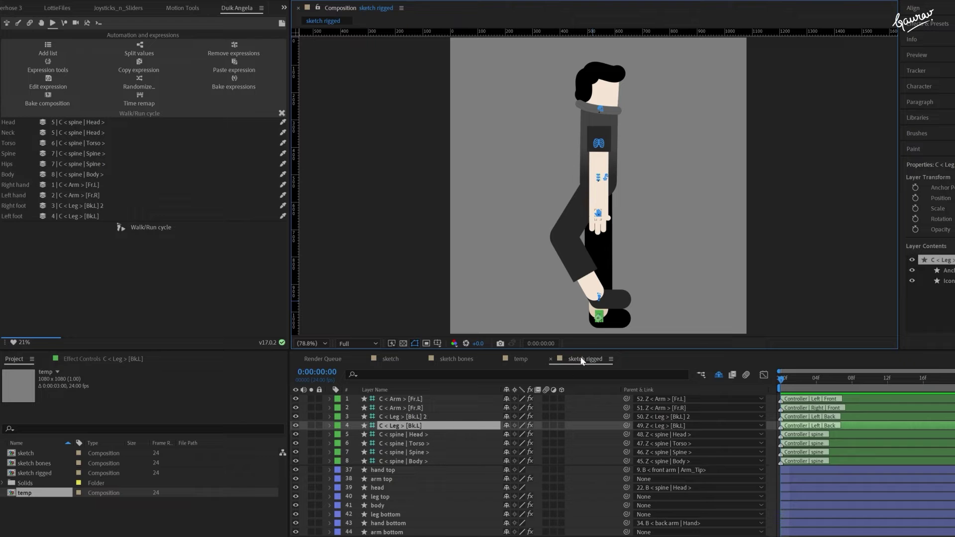
# Set the IK | Calf Side value to -100% on both leg controllers
pyautogui.click(600, 297)
pyautogui.click(107, 362)
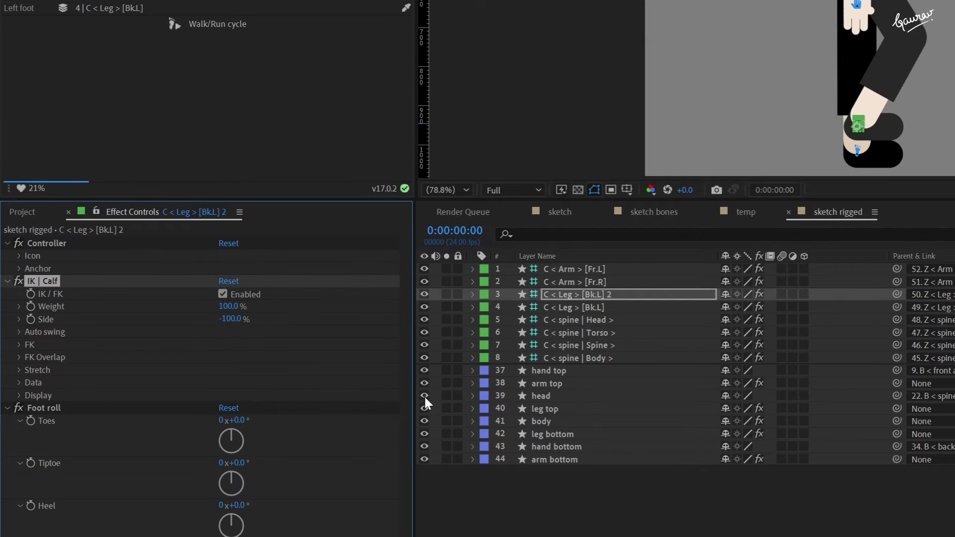
pyautogui.click(858, 154)
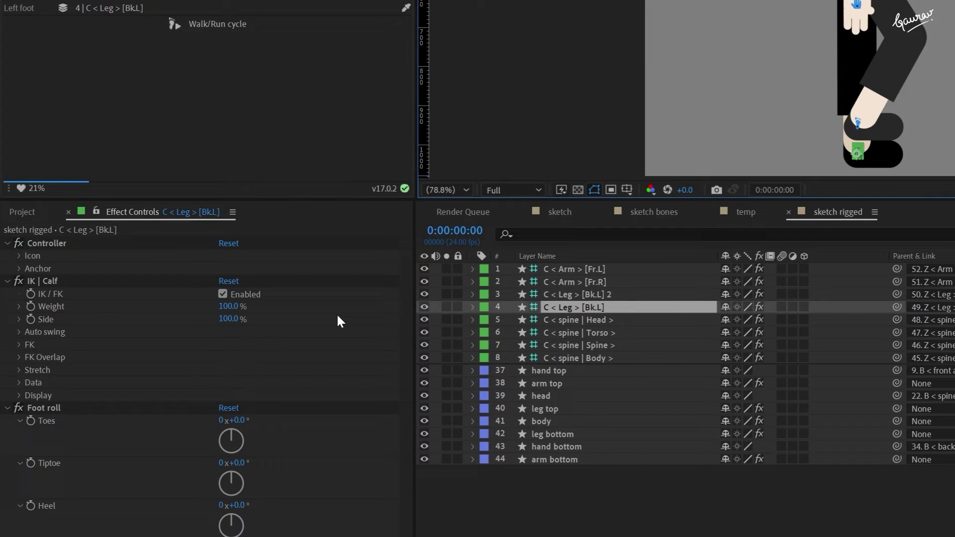
pyautogui.moveTo(228, 321); pyautogui.dragTo(2, 325)
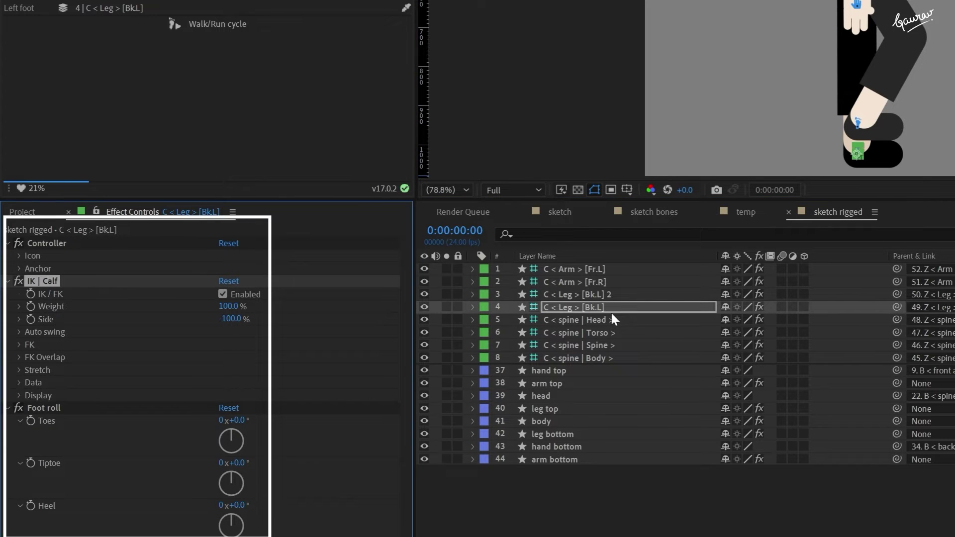
# Reset the Position of the C < Leg > [Bk.L] 2 controller to 0, 0
pyautogui.click(583, 298)
pyautogui.press('p')
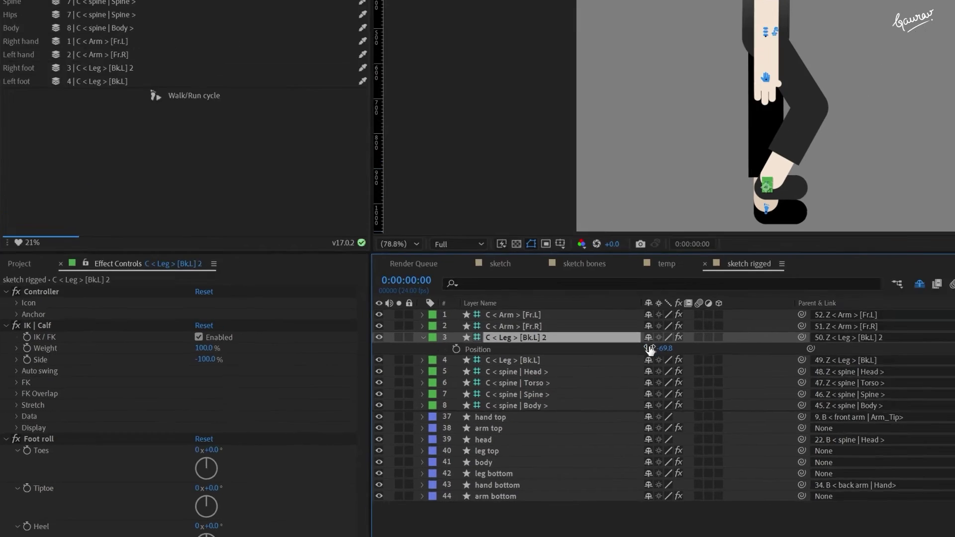
pyautogui.click(726, 306)
pyautogui.write('0')
pyautogui.press('Return')
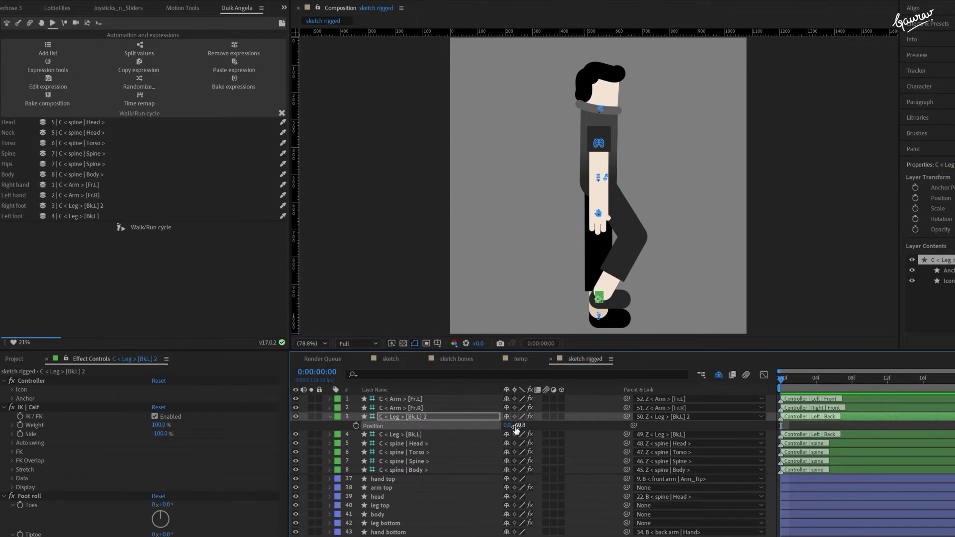
pyautogui.click(526, 425)
pyautogui.write('0')
pyautogui.click(544, 425)
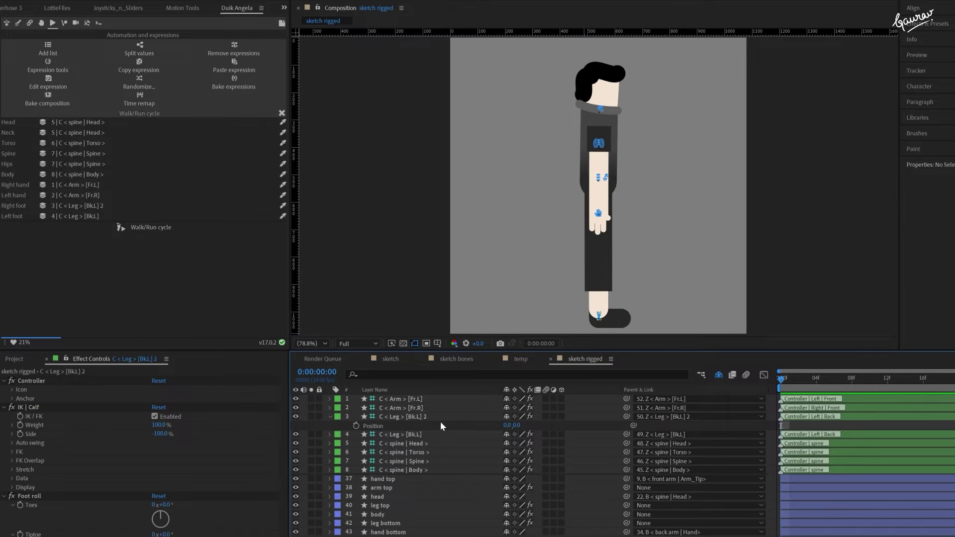
# Generate the Walk/Run cycle on all eight controller layers
pyautogui.click(431, 399)
pyautogui.click(329, 417)
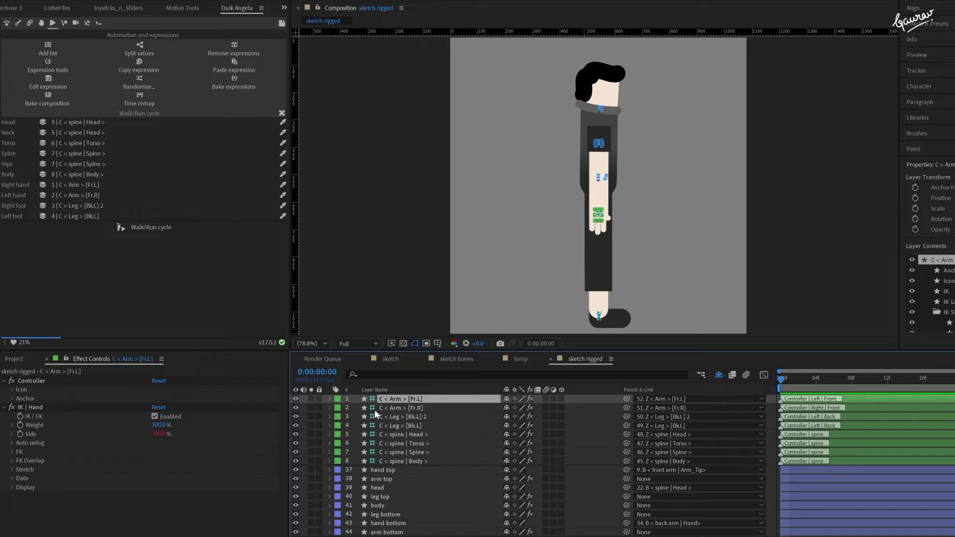
pyautogui.keyDown('shift'); pyautogui.click(414, 459); pyautogui.keyUp('shift')
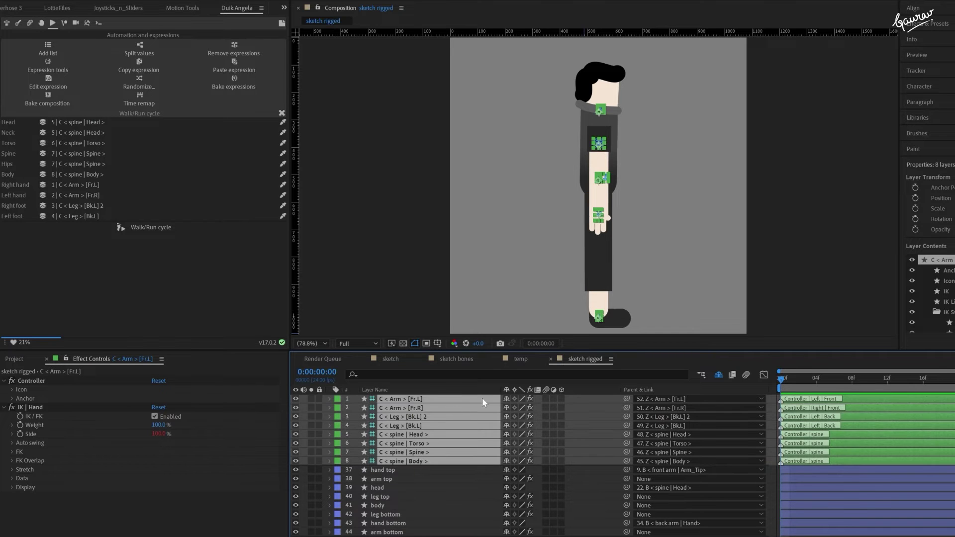
pyautogui.click(145, 228)
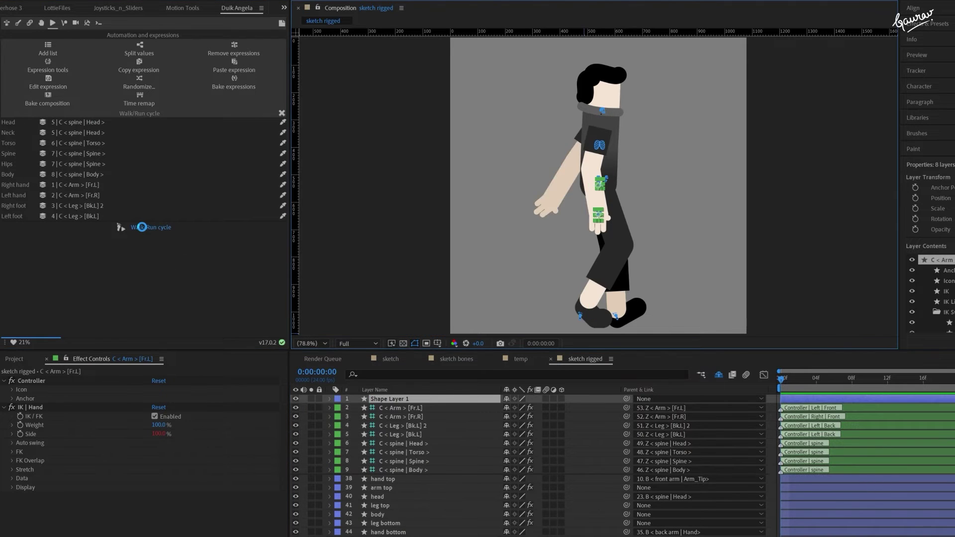
pyautogui.press('F2')
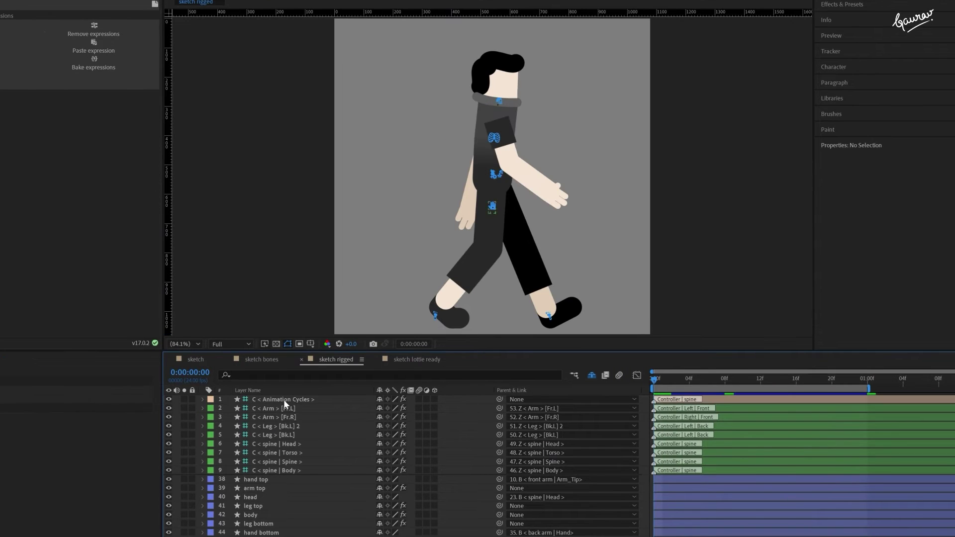
# Open the Walk-Run Cycle effect settings of the C < Animation Cycles > controller
pyautogui.click(284, 399)
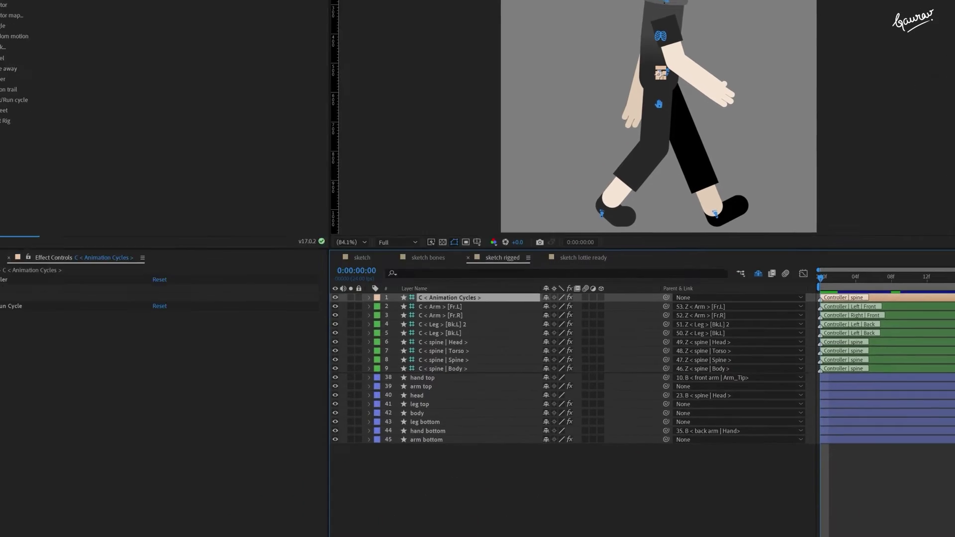
pyautogui.click(30, 278)
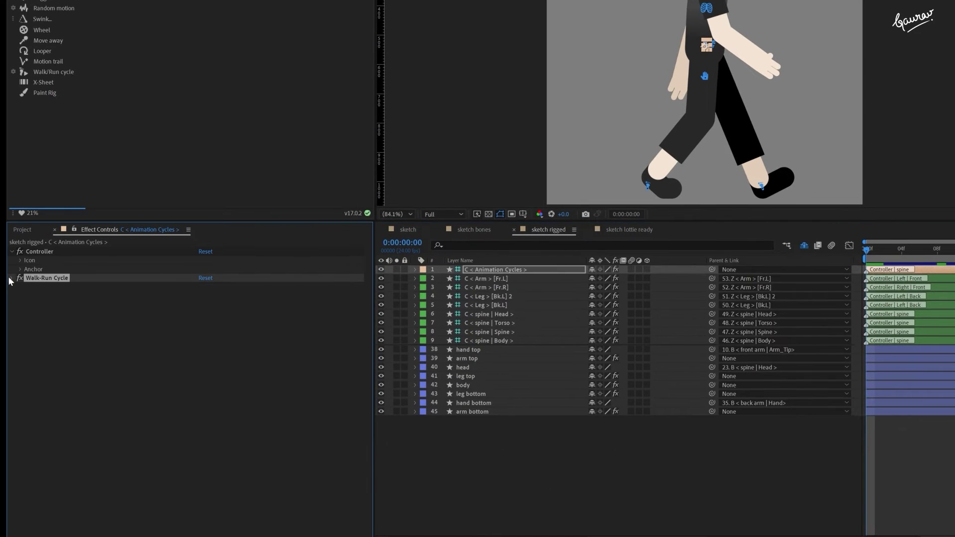
pyautogui.click(11, 277)
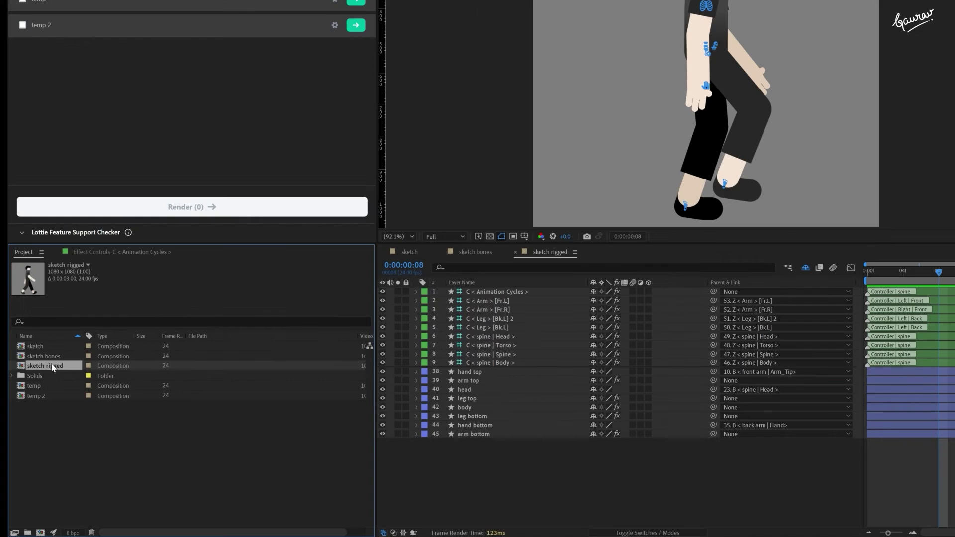
# Duplicate the sketch rigged composition, rename the copy sketch lottie ready, and open it
pyautogui.hotkey('ctrl', 'd')
pyautogui.press('Return')
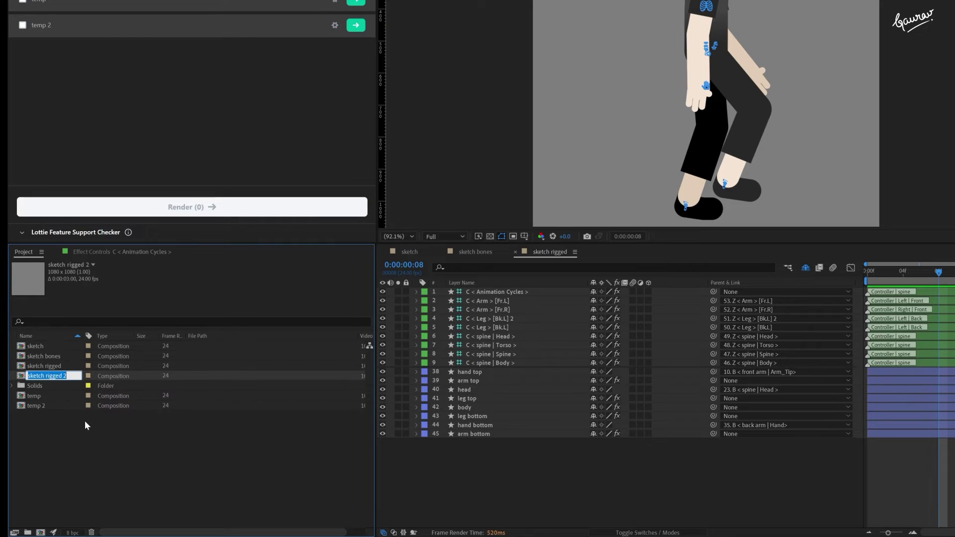
pyautogui.press('Right')
pyautogui.press('BackSpace')
pyautogui.press('BackSpace')
pyautogui.press('BackSpace')
pyautogui.press('BackSpace')
pyautogui.press('BackSpace')
pyautogui.press('BackSpace')
pyautogui.press('BackSpace')
pyautogui.press('BackSpace')
pyautogui.write('lottie ready')
pyautogui.press('Return')
pyautogui.doubleClick(52, 366)
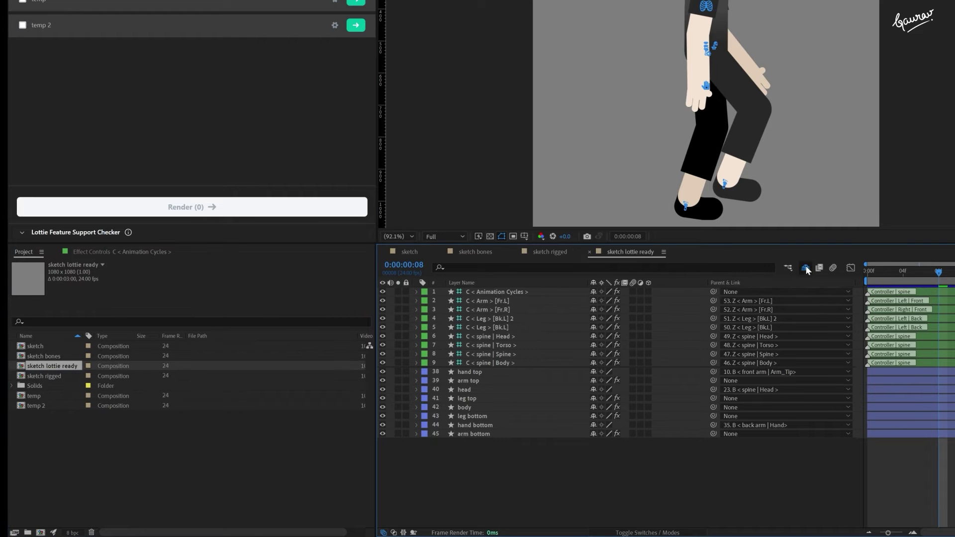
# Reveal the shy layers and give the eight artwork layers from hand top to arm bottom a yellow label
pyautogui.click(806, 269)
pyautogui.scroll(-3, 544, 339)
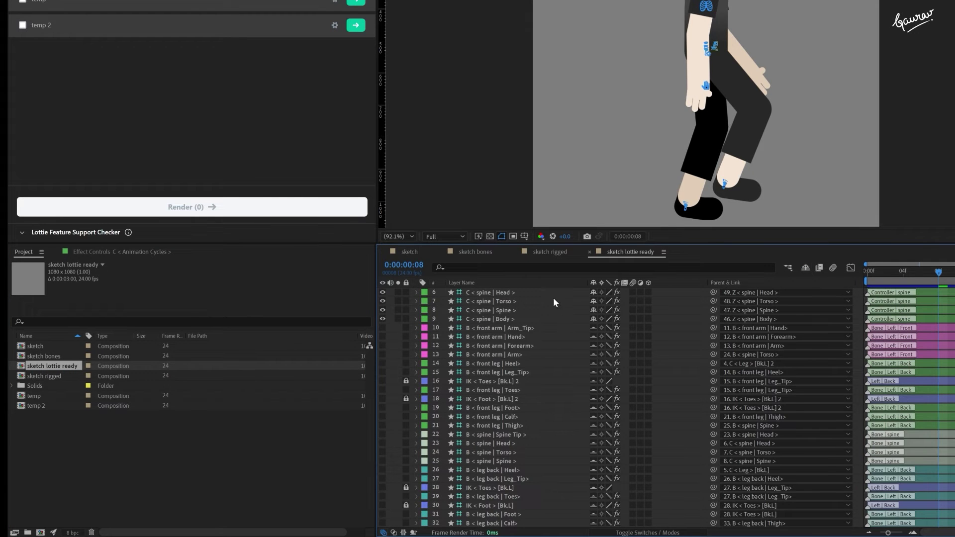
pyautogui.moveTo(575, 243); pyautogui.dragTo(583, 63)
pyautogui.click(483, 390)
pyautogui.keyDown('shift'); pyautogui.click(484, 451); pyautogui.keyUp('shift')
pyautogui.click(425, 390)
pyautogui.click(450, 225)
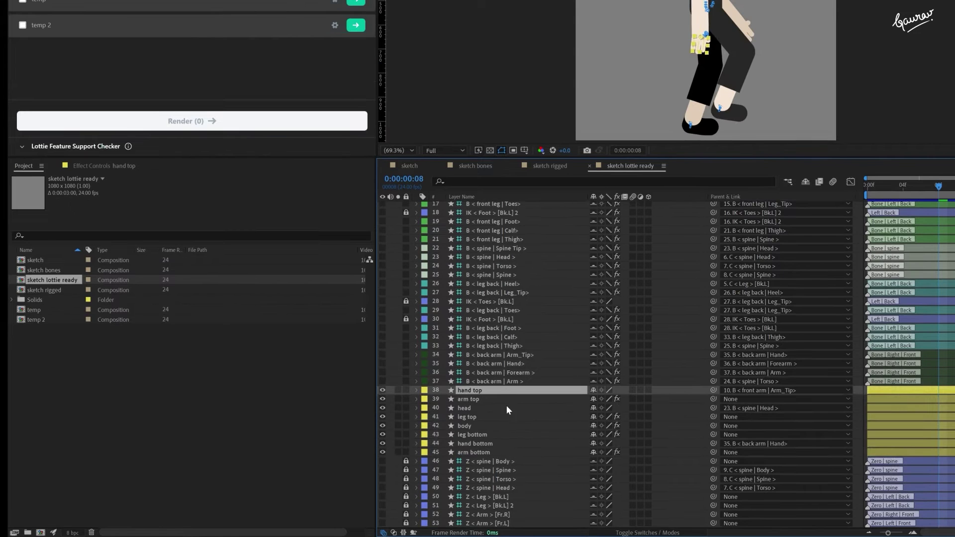
# Examine the path expressions of the arm sleeve and arm shapes inside the arm top layer
pyautogui.click(417, 398)
pyautogui.click(444, 417)
pyautogui.click(441, 426)
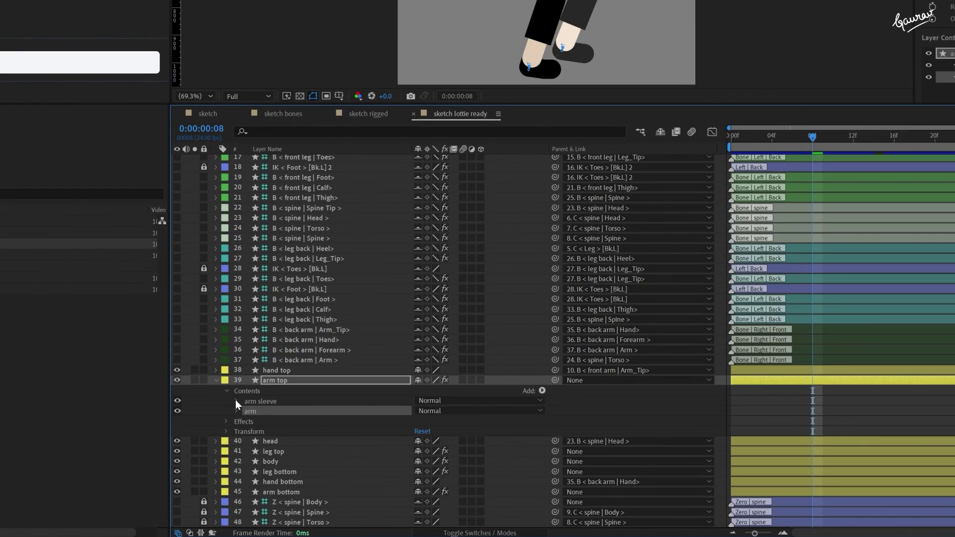
pyautogui.click(237, 401)
pyautogui.click(237, 462)
pyautogui.click(247, 411)
pyautogui.click(248, 482)
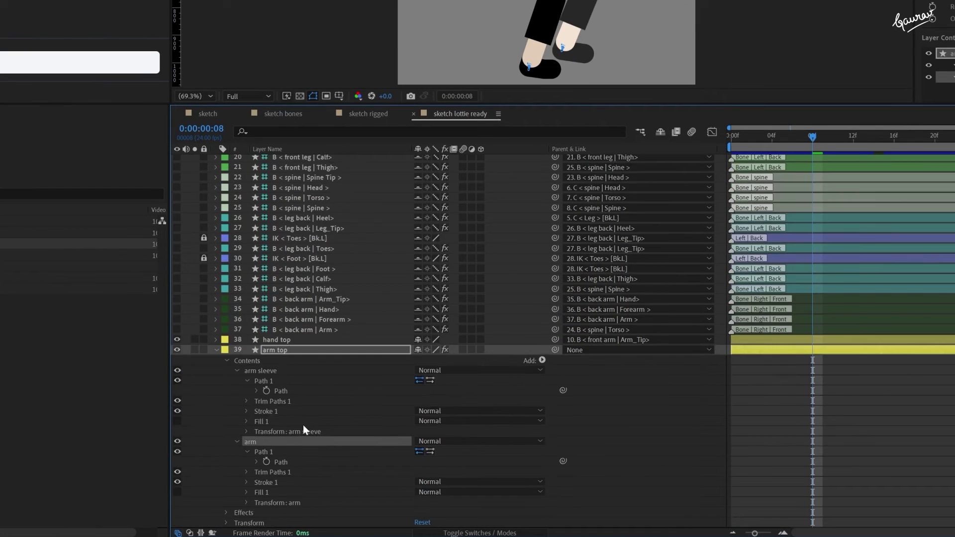
pyautogui.click(267, 391)
pyautogui.keyDown('alt'); pyautogui.click(266, 391); pyautogui.keyUp('alt')
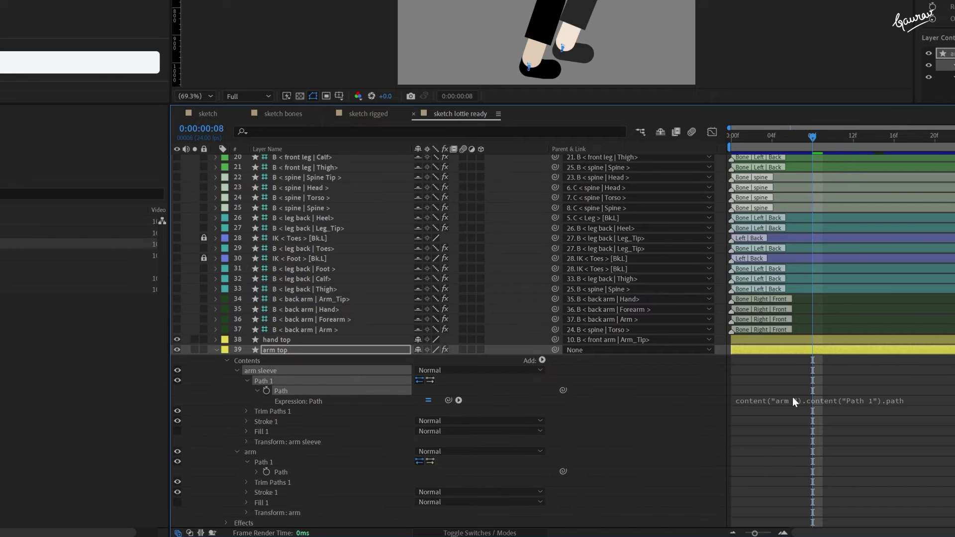
pyautogui.click(258, 391)
pyautogui.click(256, 462)
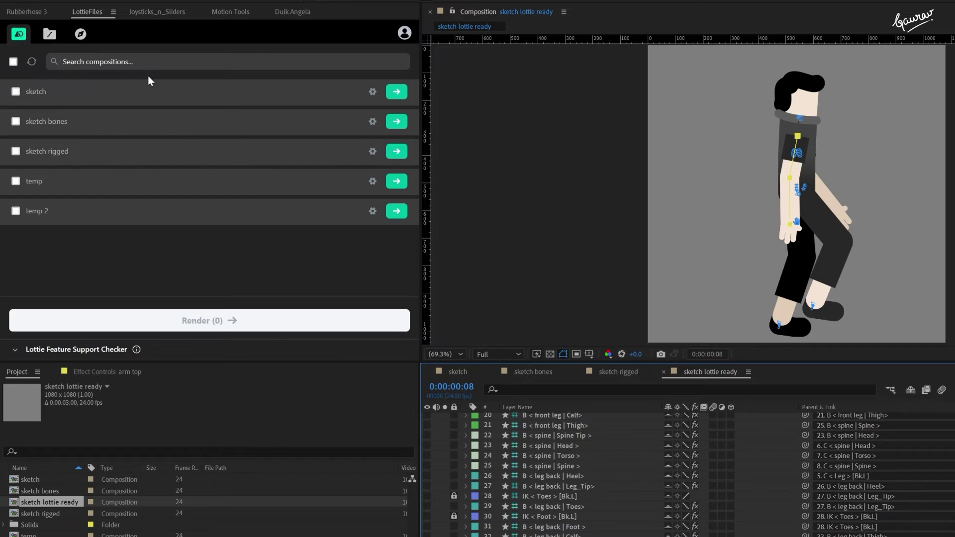
# Bake the path expressions of the arm sleeve and arm shapes in the arm top layer into keyframes with Duik
pyautogui.click(293, 11)
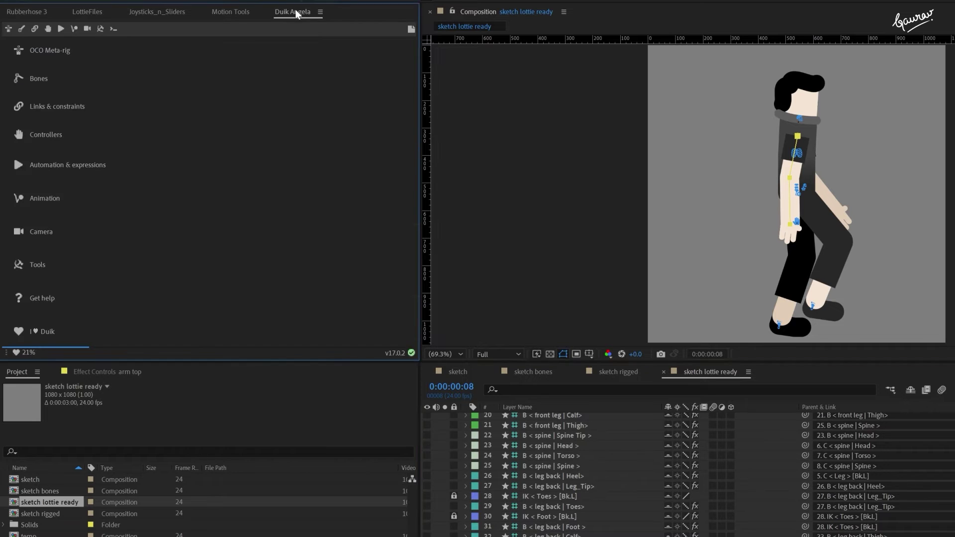
pyautogui.click(43, 168)
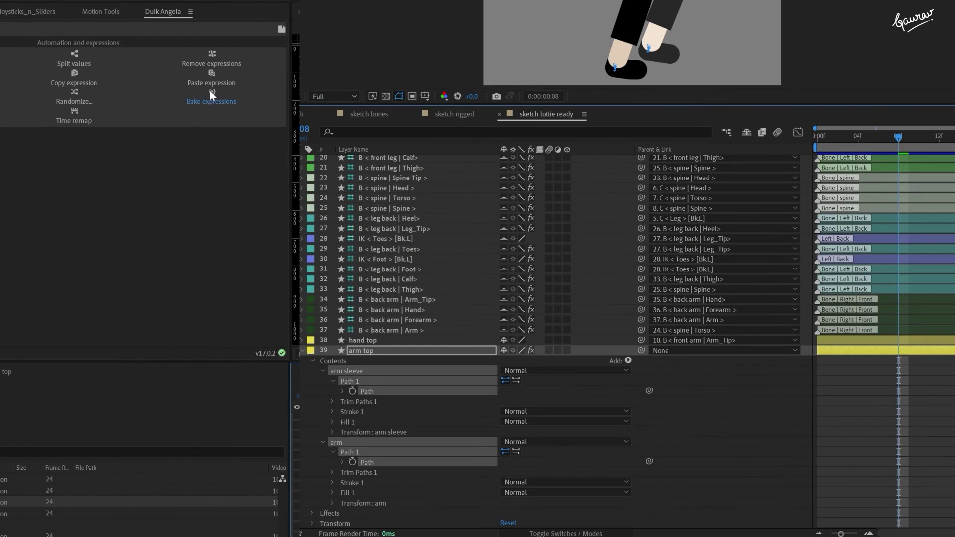
pyautogui.click(212, 96)
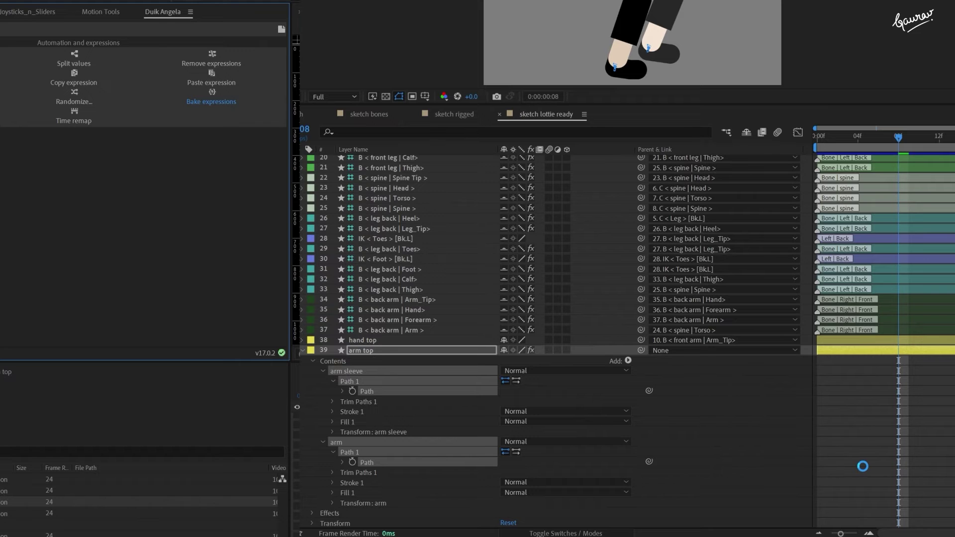
# Delete the arm sleeve and arm path keyframes that lie after the 1-second mark, and save the project
pyautogui.moveTo(714, 404); pyautogui.dragTo(886, 503)
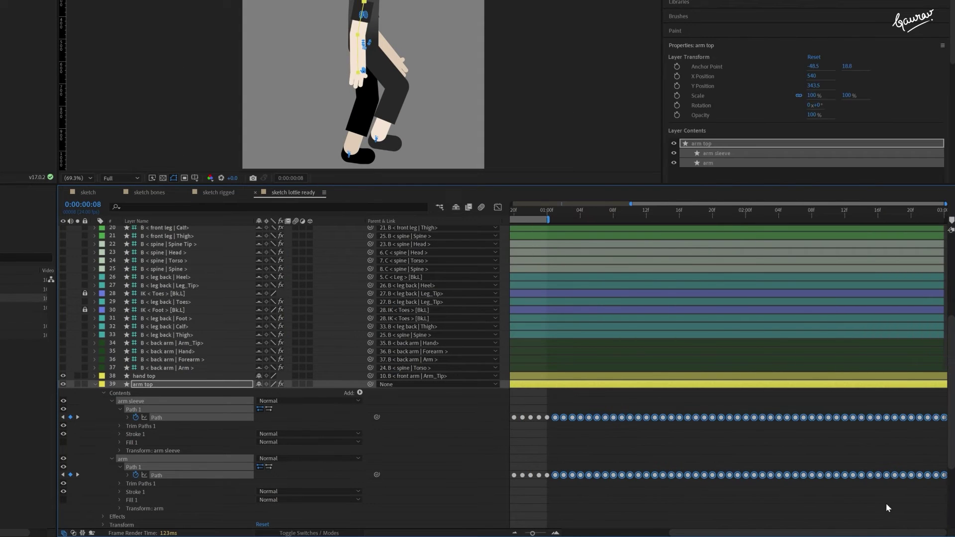
pyautogui.press('Delete')
pyautogui.moveTo(648, 204); pyautogui.dragTo(525, 204)
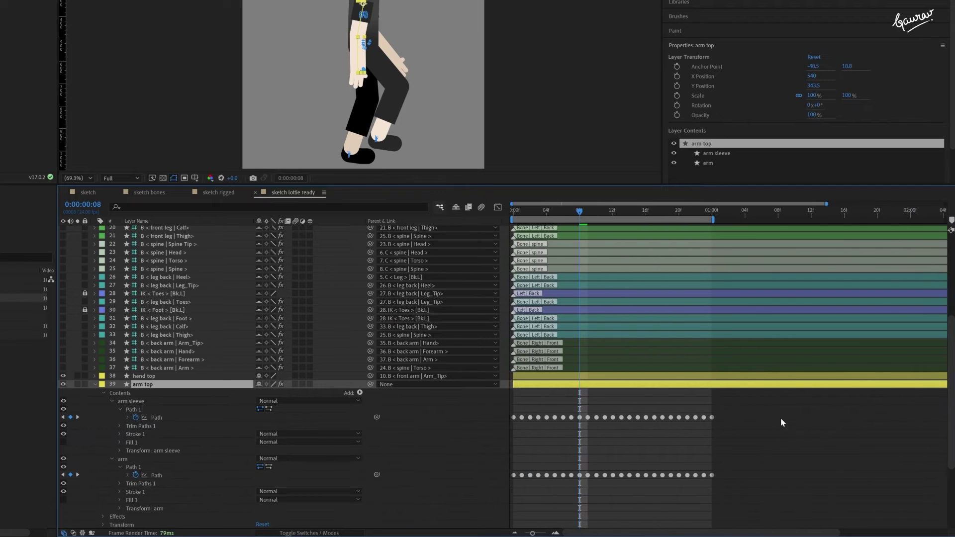
pyautogui.click(782, 423)
pyautogui.hotkey('ctrl', 's')
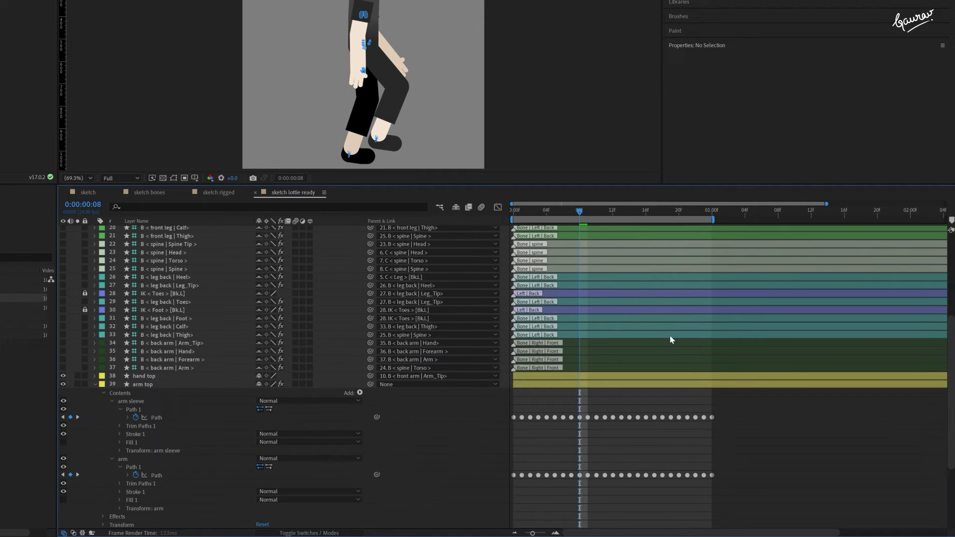
# Trim the sketch lottie ready composition to its one-second work area and preview the walk
pyautogui.press('space')
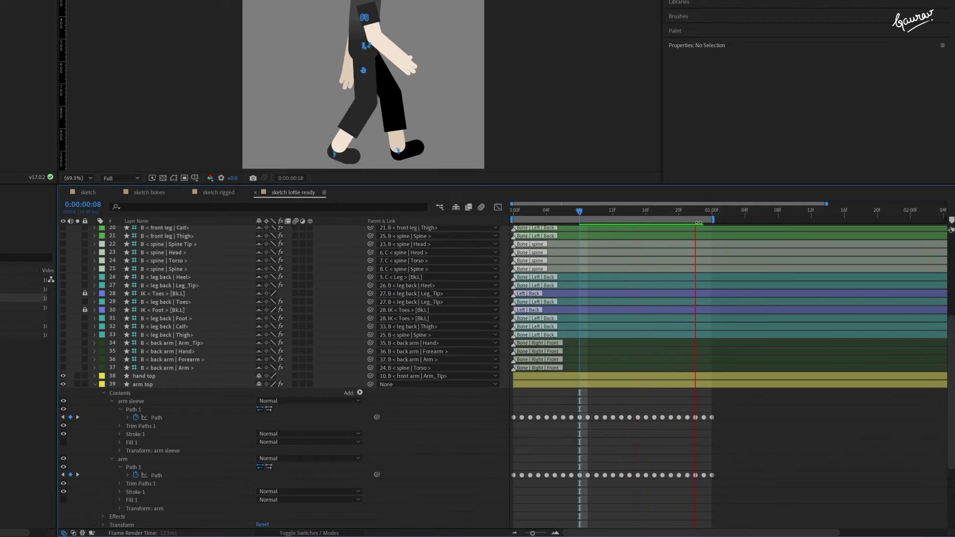
pyautogui.hotkey('ctrl', 'shift', 'x')
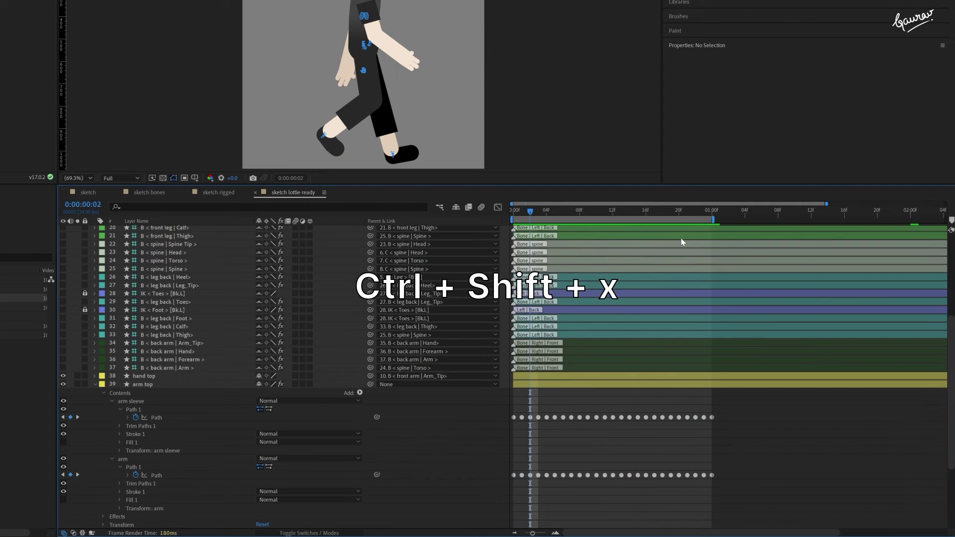
pyautogui.hotkey('ctrl', 'shift', 'x')
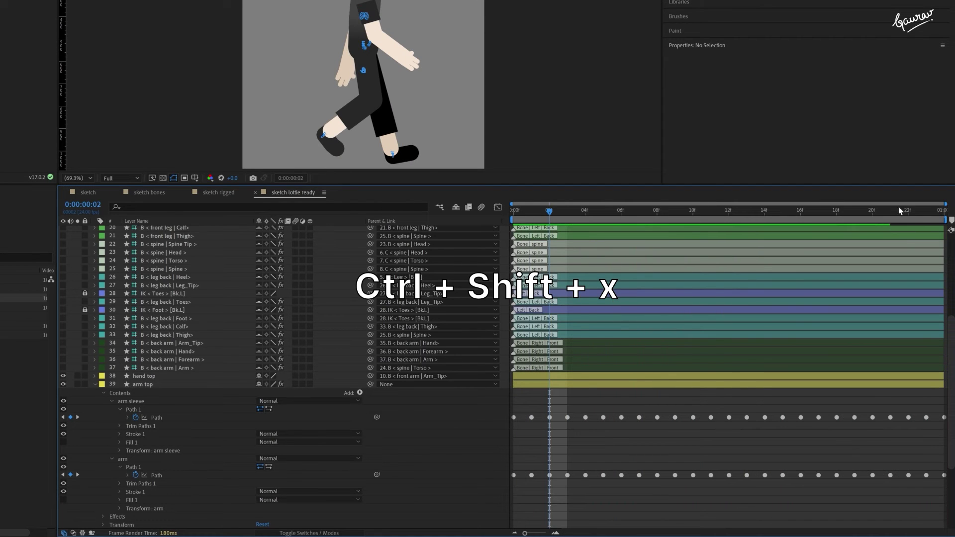
pyautogui.press('space')
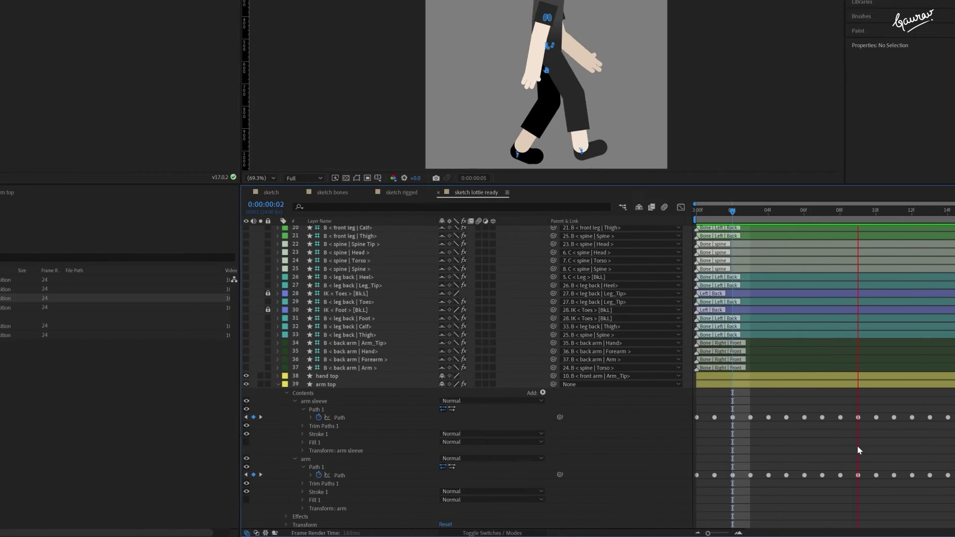
# Delete all path-point effects from the arm top layer and preview the animation
pyautogui.click(432, 384)
pyautogui.click(379, 385)
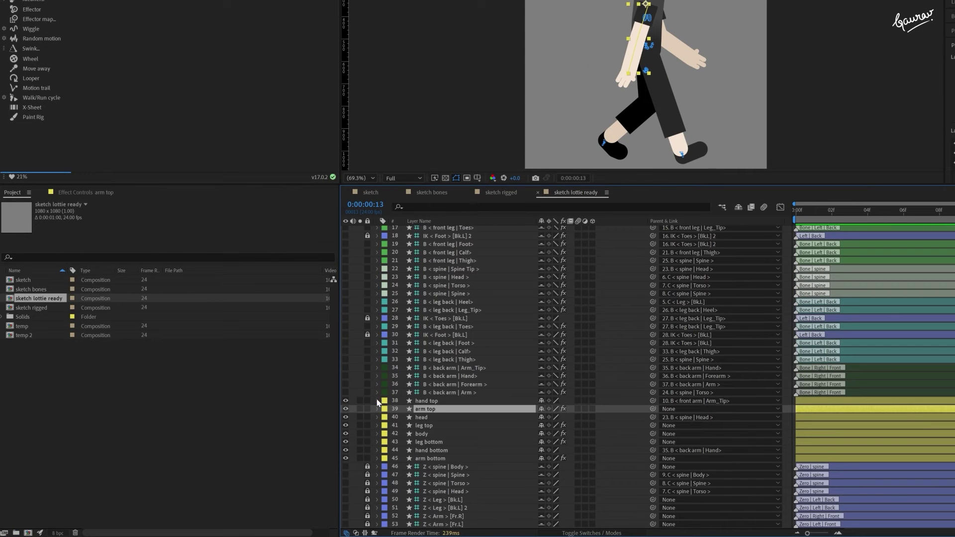
pyautogui.click(86, 193)
pyautogui.click(39, 212)
pyautogui.keyDown('shift'); pyautogui.click(37, 279); pyautogui.keyUp('shift')
pyautogui.press('Delete')
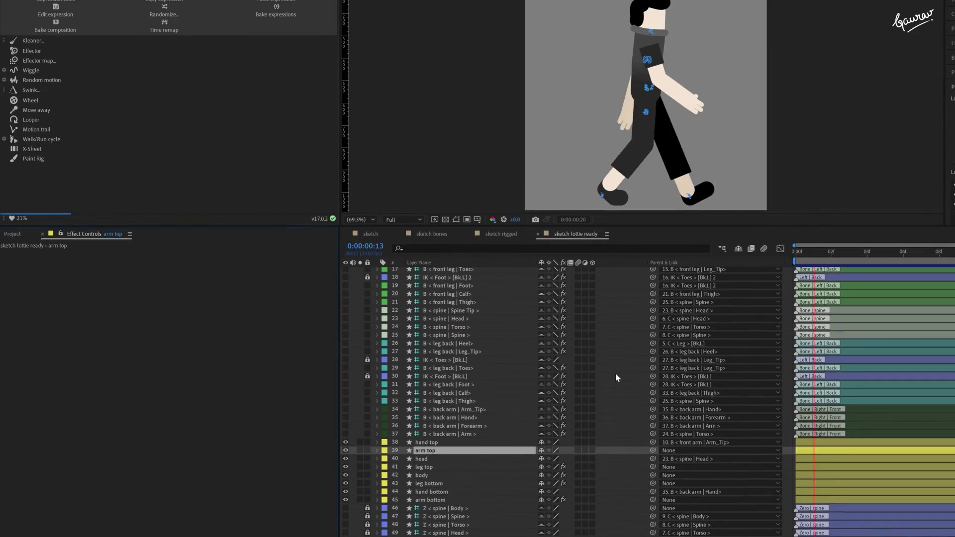
pyautogui.press('space')
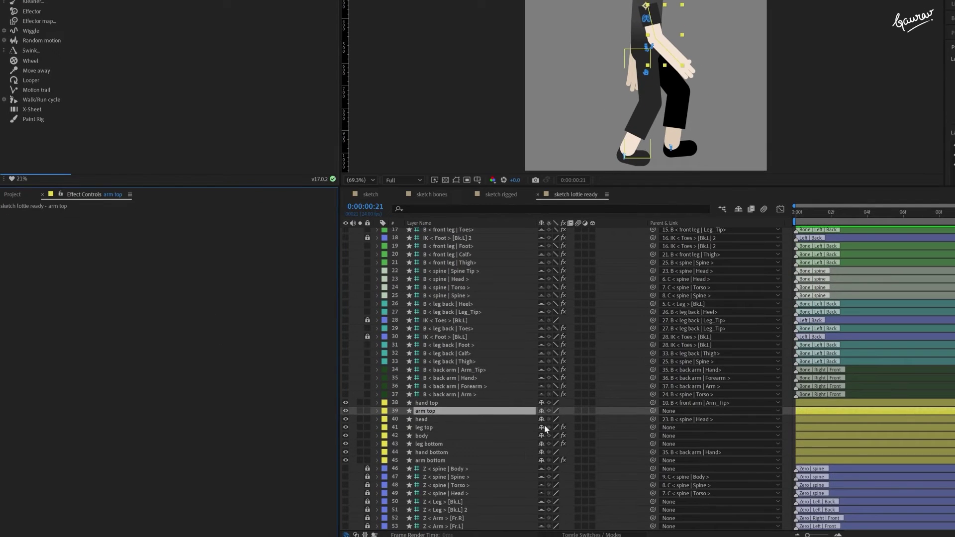
# Convert the pant top, leg and shoe path expressions of the leg top layer to keyframes
pyautogui.click(438, 511)
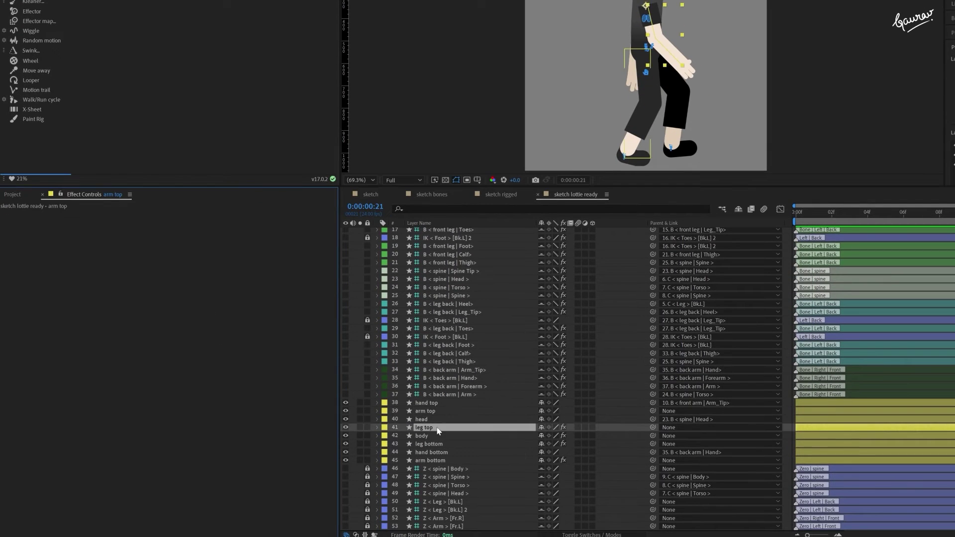
pyautogui.click(378, 427)
pyautogui.scroll(-1, 379, 427)
pyautogui.click(394, 419)
pyautogui.click(394, 470)
pyautogui.scroll(-2, 401, 509)
pyautogui.click(394, 478)
pyautogui.scroll(-1, 398, 482)
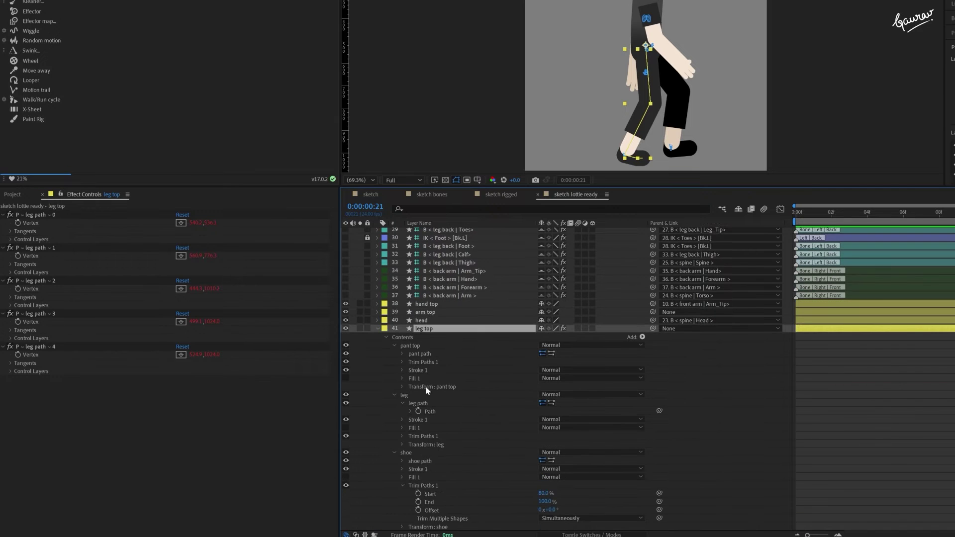
pyautogui.click(421, 355)
pyautogui.click(402, 355)
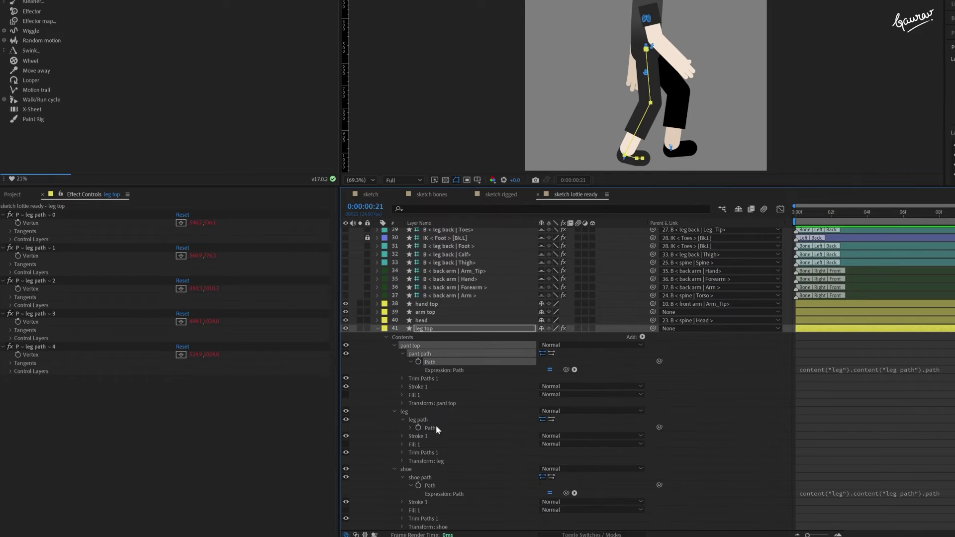
pyautogui.keyDown('ctrl'); pyautogui.click(430, 428); pyautogui.keyUp('ctrl')
pyautogui.keyDown('ctrl'); pyautogui.click(430, 486); pyautogui.keyUp('ctrl')
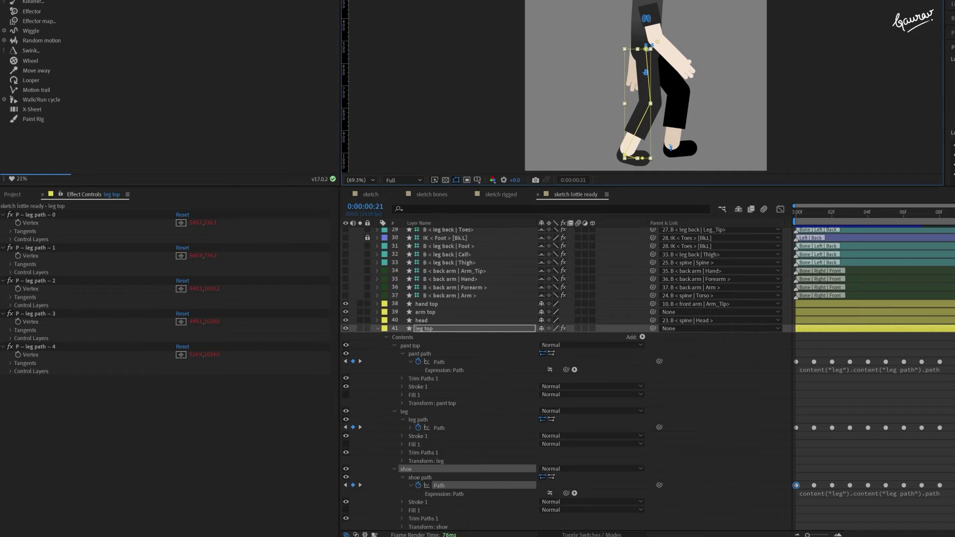
# Remove the five P – leg path effects from the leg top layer and collapse its properties
pyautogui.click(35, 347)
pyautogui.keyDown('shift'); pyautogui.click(34, 216); pyautogui.keyUp('shift')
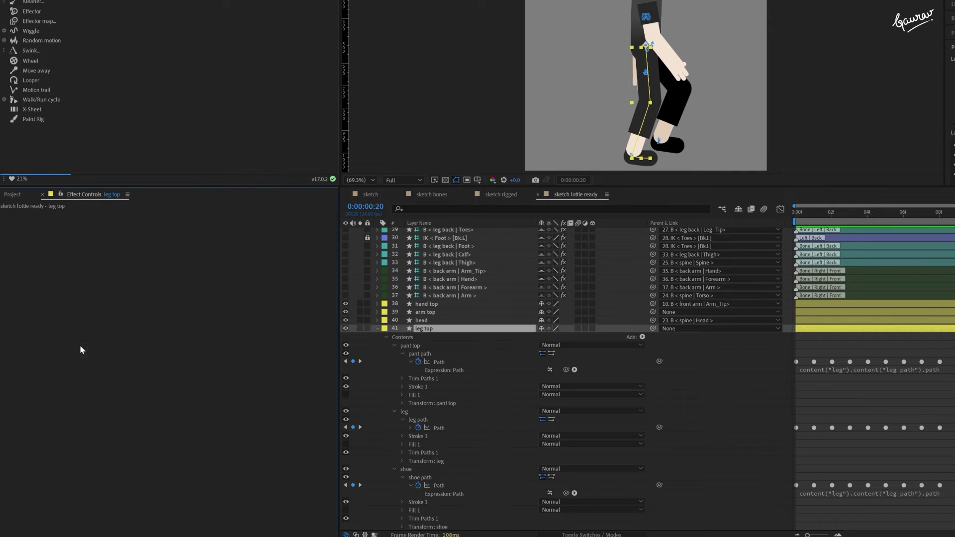
pyautogui.click(377, 329)
# Convert the Shape 1 path expression of the body layer to keyframes and collapse the layer
pyautogui.click(450, 437)
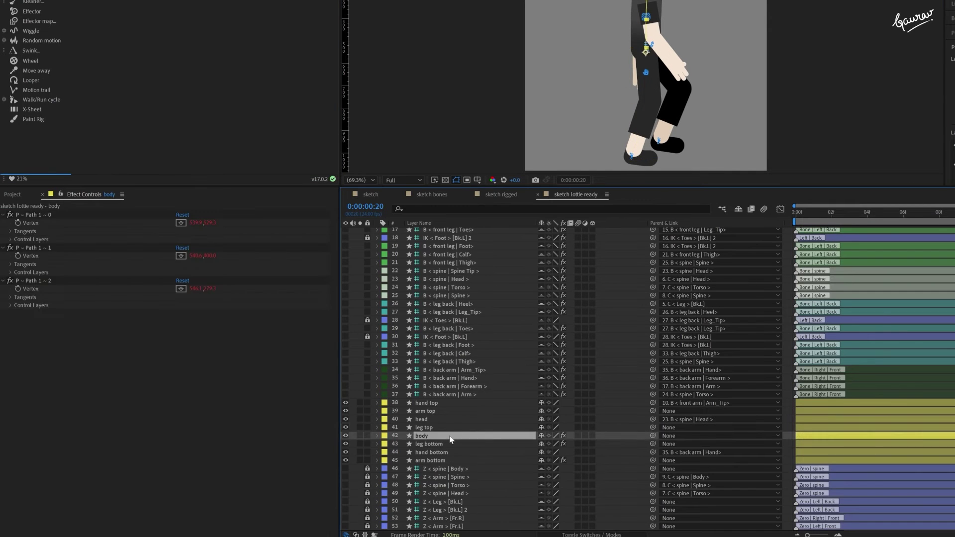
pyautogui.click(377, 436)
pyautogui.click(395, 420)
pyautogui.click(427, 395)
pyautogui.rightClick(435, 396)
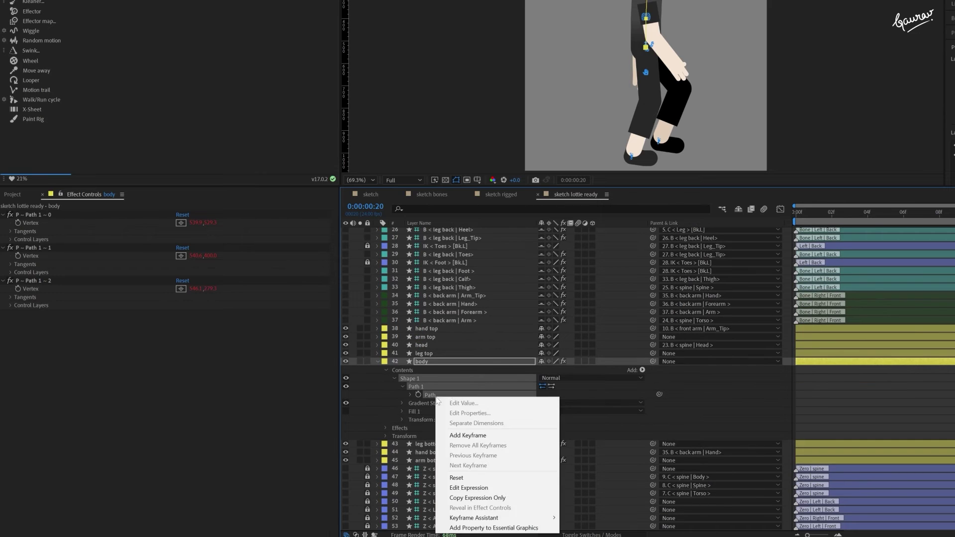
pyautogui.moveTo(507, 518)
pyautogui.click(606, 438)
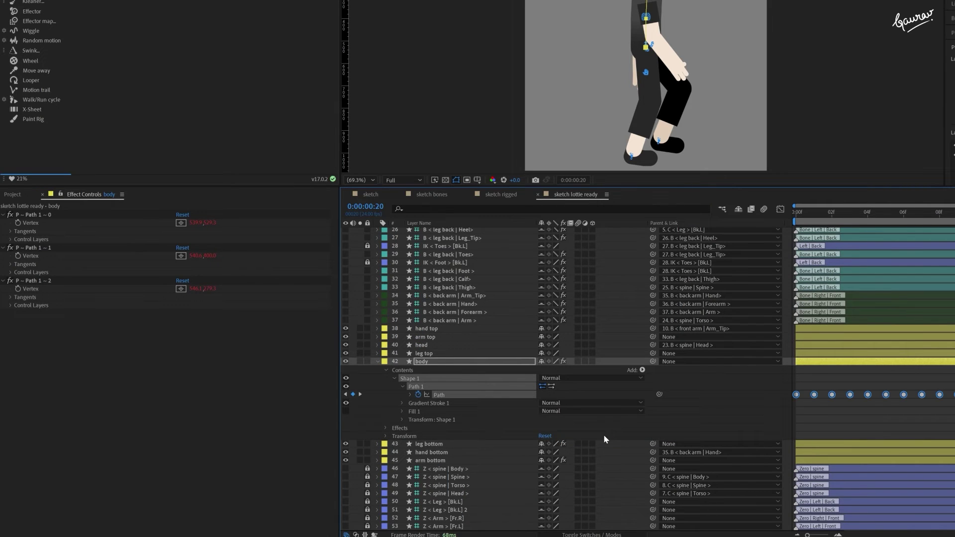
pyautogui.click(386, 400)
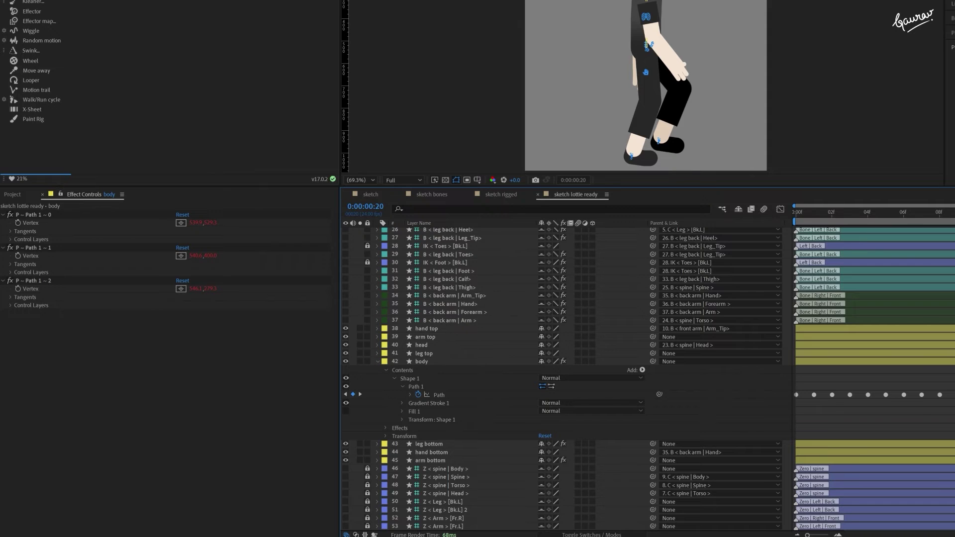
pyautogui.click(292, 32)
pyautogui.click(377, 362)
# Convert the leg, pant top and shoe path expressions of the leg bottom layer to keyframes
pyautogui.click(378, 444)
pyautogui.rightClick(433, 414)
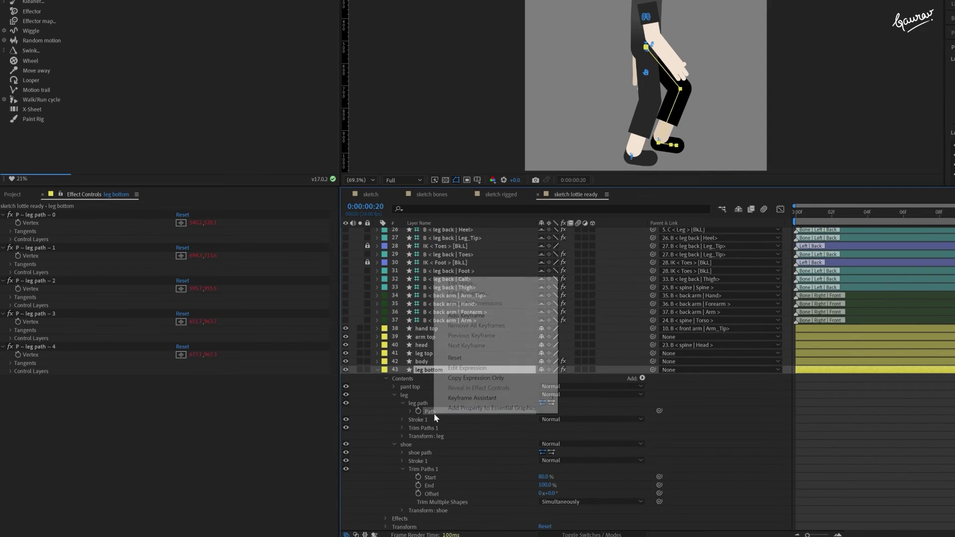
pyautogui.moveTo(473, 398)
pyautogui.click(587, 405)
pyautogui.click(394, 395)
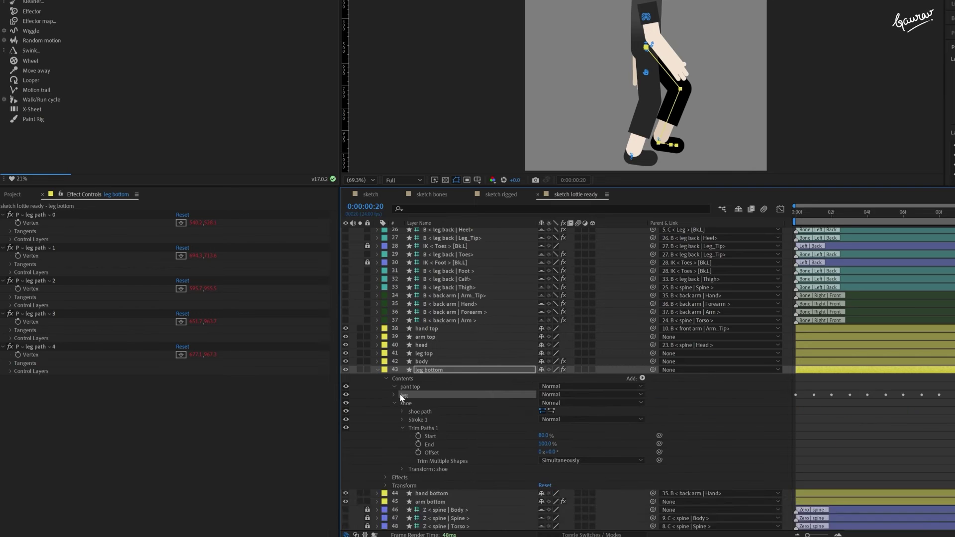
pyautogui.click(439, 403)
pyautogui.click(402, 453)
pyautogui.keyDown('ctrl'); pyautogui.click(442, 461); pyautogui.keyUp('ctrl')
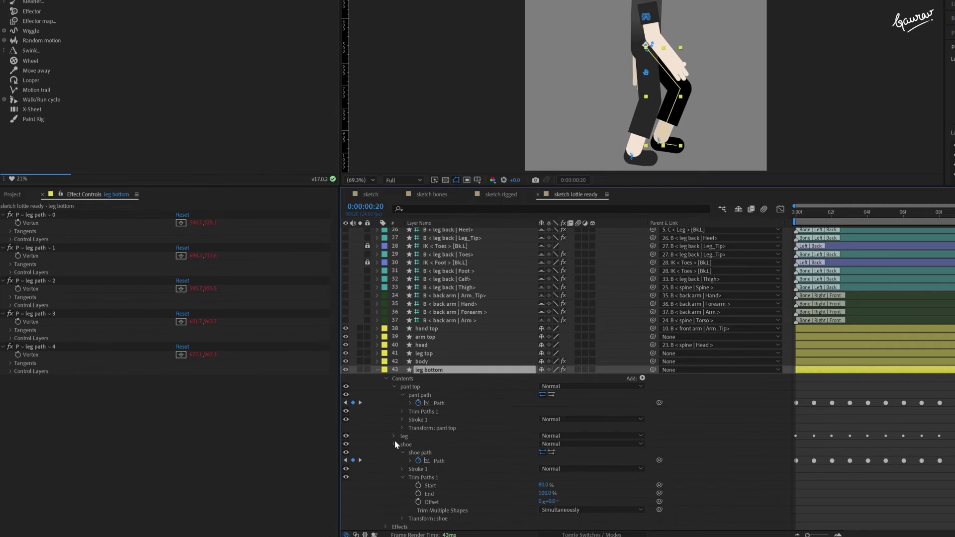
# Remove the five P – leg path effects from the leg bottom layer and collapse its properties
pyautogui.click(394, 443)
pyautogui.click(394, 387)
pyautogui.click(40, 346)
pyautogui.keyDown('shift'); pyautogui.click(45, 216); pyautogui.keyUp('shift')
pyautogui.press('Delete')
pyautogui.click(378, 401)
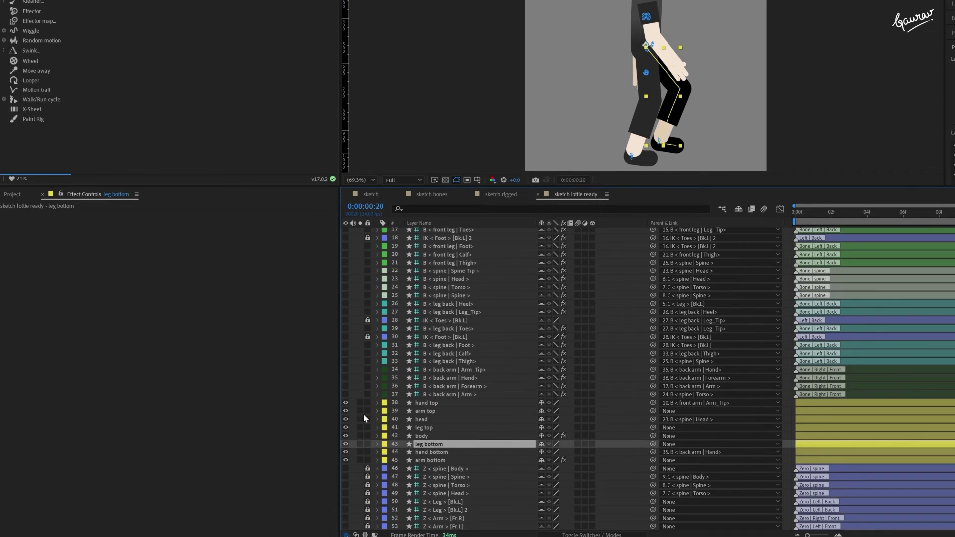
# Convert the arm back sleeve and arm bottom path expressions of the arm bottom layer to keyframes, and preview the walk
pyautogui.click(392, 460)
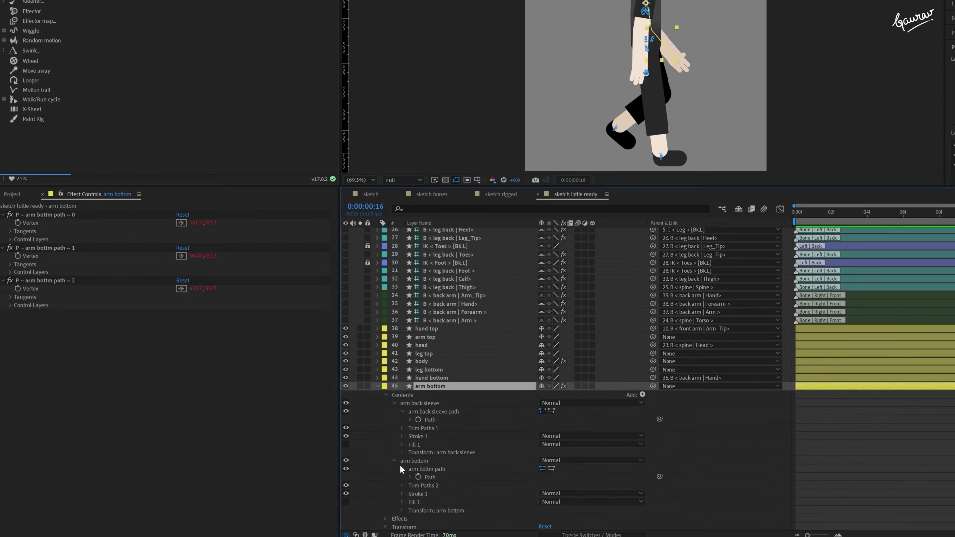
pyautogui.scroll(-1, 425, 398)
pyautogui.click(428, 395)
pyautogui.keyDown('ctrl'); pyautogui.click(434, 453); pyautogui.keyUp('ctrl')
pyautogui.rightClick(439, 452)
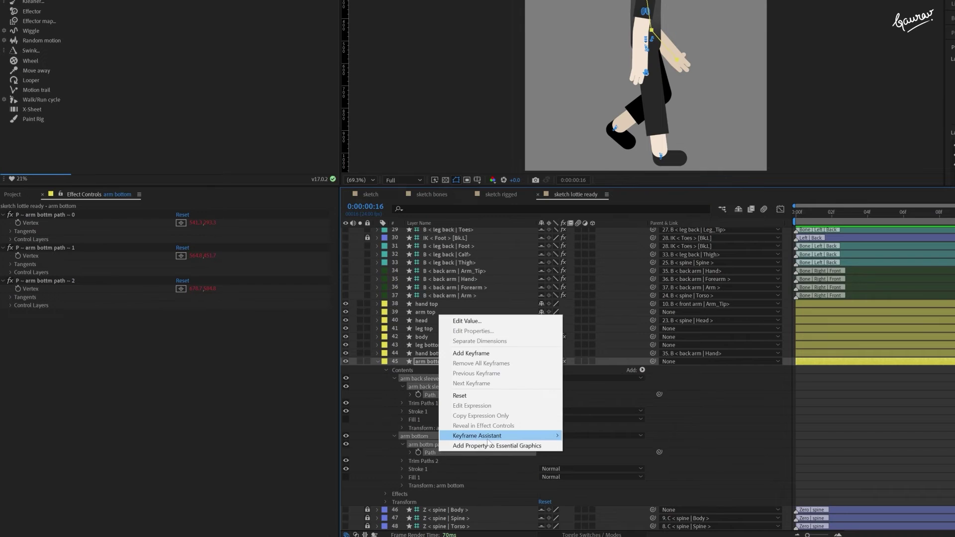
pyautogui.moveTo(487, 440)
pyautogui.click(612, 445)
pyautogui.click(805, 412)
pyautogui.press('space')
pyautogui.press('space')
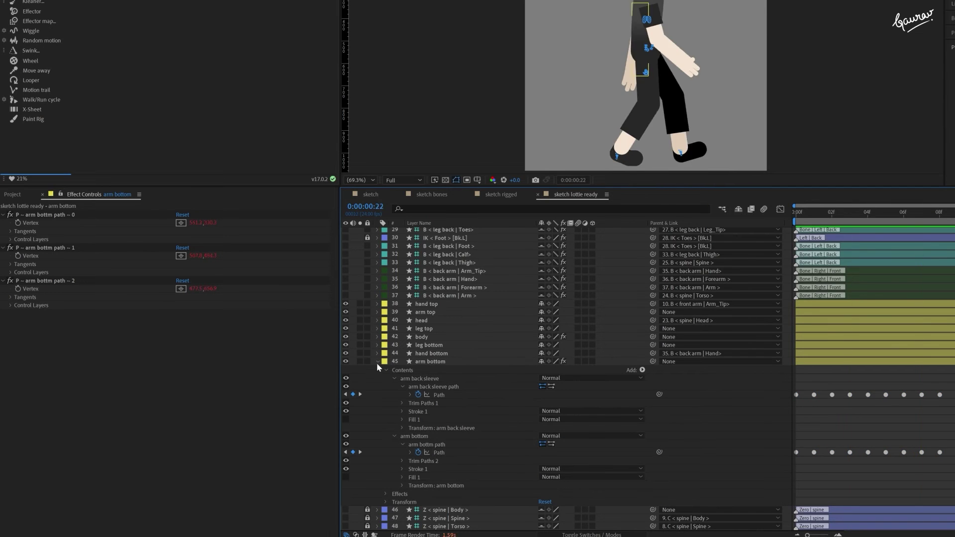
pyautogui.click(377, 362)
# Give the hand top, head and hand bottom layers an orange label
pyautogui.click(426, 304)
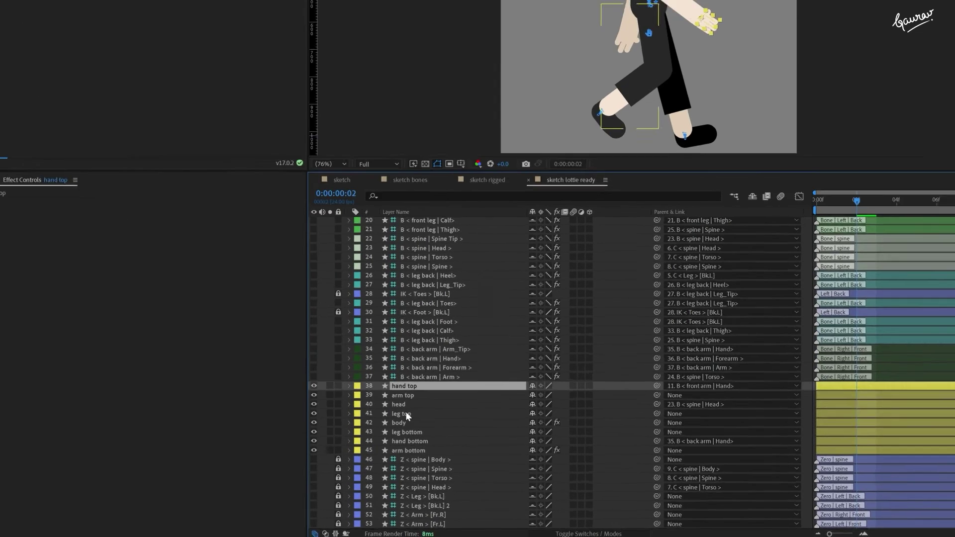
pyautogui.keyDown('ctrl'); pyautogui.click(426, 320); pyautogui.keyUp('ctrl')
pyautogui.keyDown('ctrl'); pyautogui.click(437, 353); pyautogui.keyUp('ctrl')
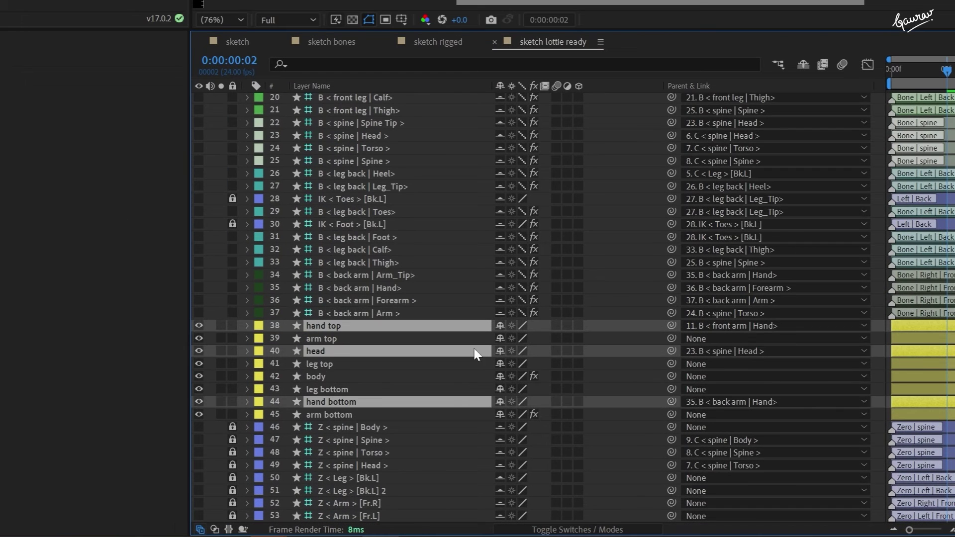
pyautogui.click(258, 325)
pyautogui.click(283, 215)
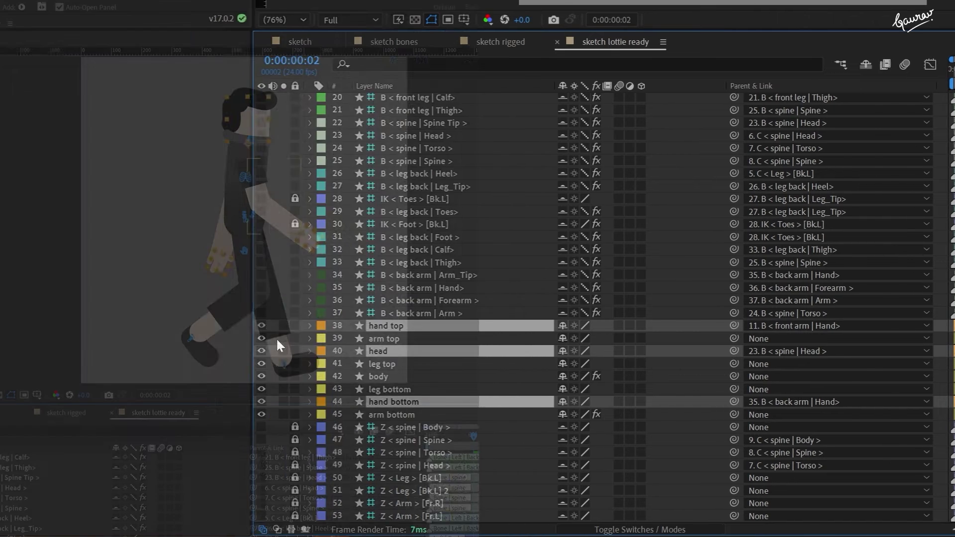
# Show the B < front arm | Hand> bone that the hand top layer is parented to, and view it up close
pyautogui.click(415, 327)
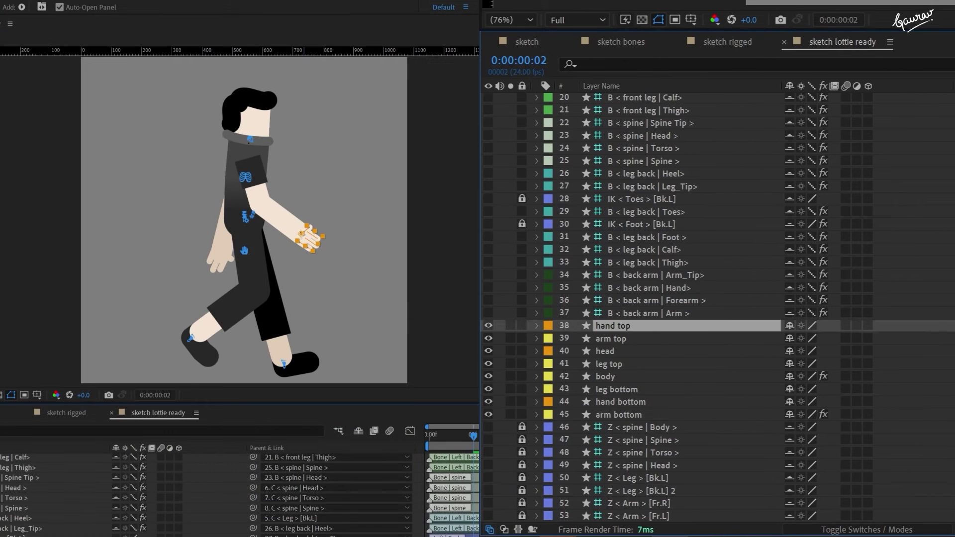
pyautogui.scroll(6, 709, 300)
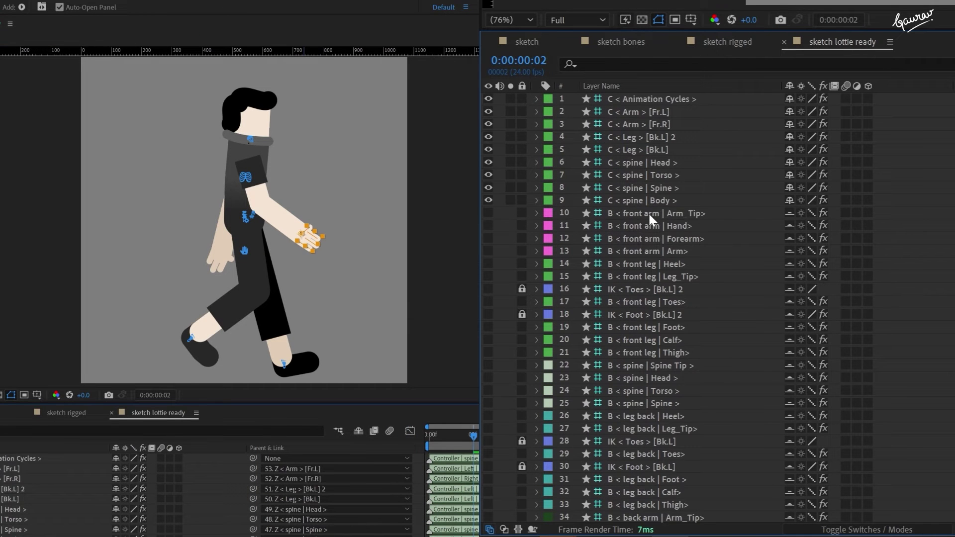
pyautogui.click(554, 228)
pyautogui.scroll(3, 321, 234)
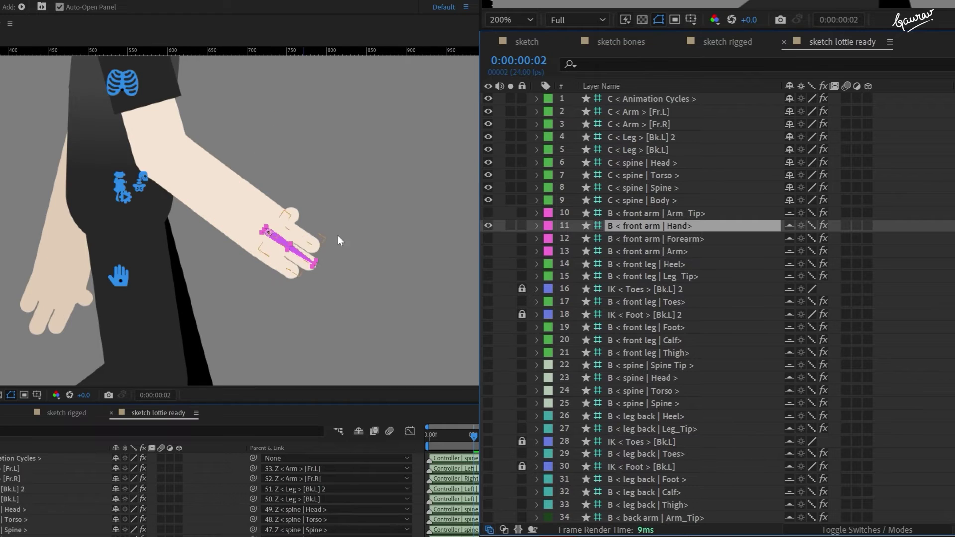
# Show the B < front arm | Forearm> and B < front arm | Arm> bones and trace the arm chain up to B < spine | Torso >
pyautogui.click(619, 238)
pyautogui.moveTo(192, 254); pyautogui.dragTo(228, 354)
pyautogui.click(624, 252)
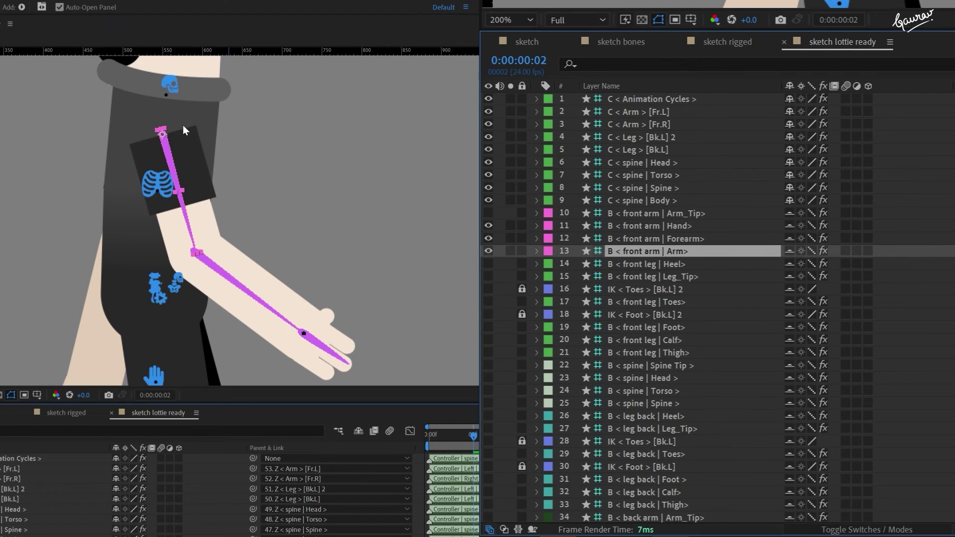
pyautogui.click(617, 392)
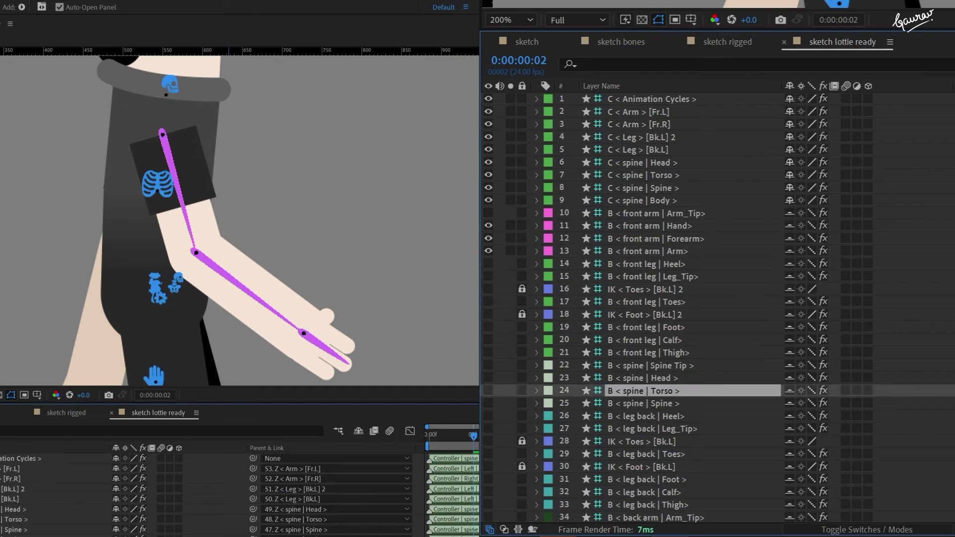
pyautogui.click(662, 176)
# Add a null object directly above the hand top layer and name it "hand top null"
pyautogui.scroll(-6, 657, 199)
pyautogui.click(587, 325)
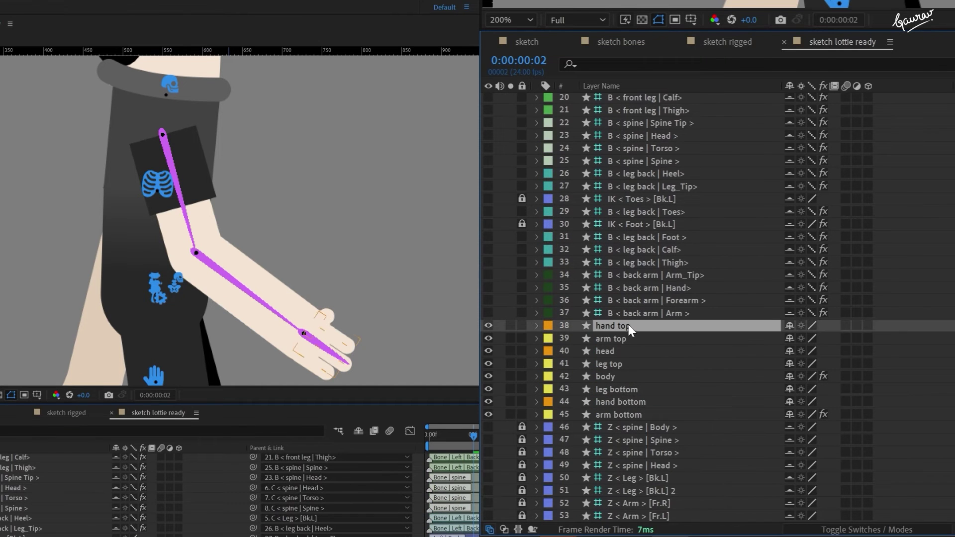
pyautogui.rightClick(497, 326)
pyautogui.moveTo(522, 335)
pyautogui.click(731, 416)
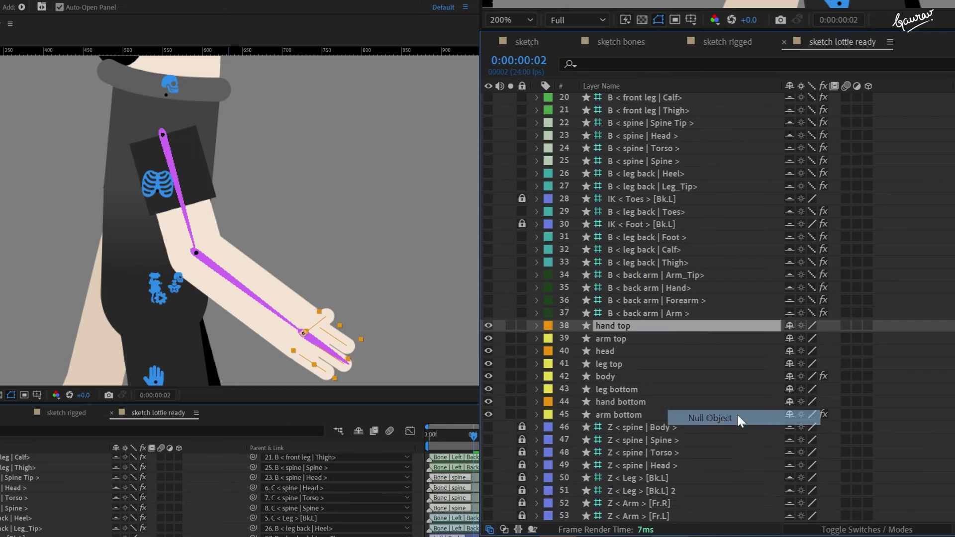
pyautogui.press('Return')
pyautogui.write('hand top')
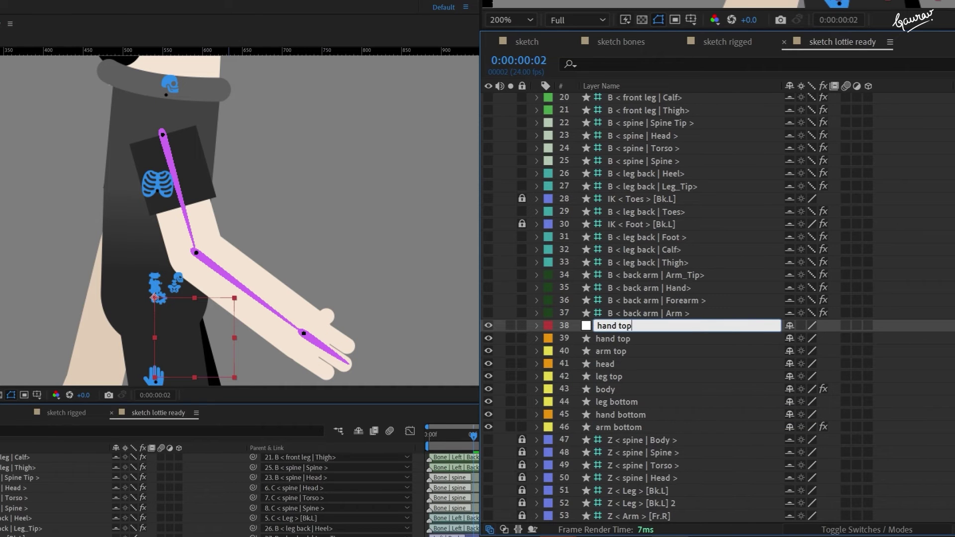
pyautogui.write(' null')
pyautogui.press('Return')
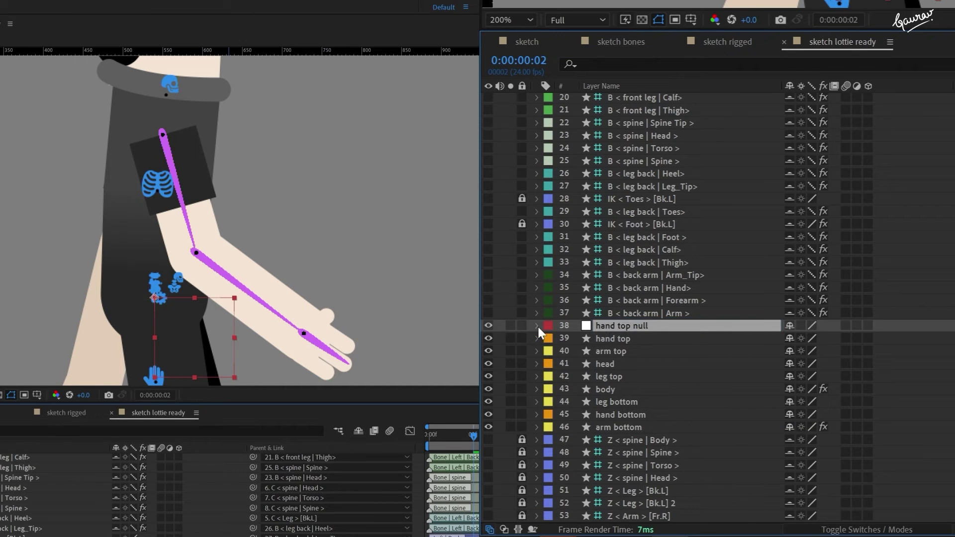
# Merge the separated X and Y position of hand top null into a single Position property
pyautogui.press('p')
pyautogui.rightClick(605, 339)
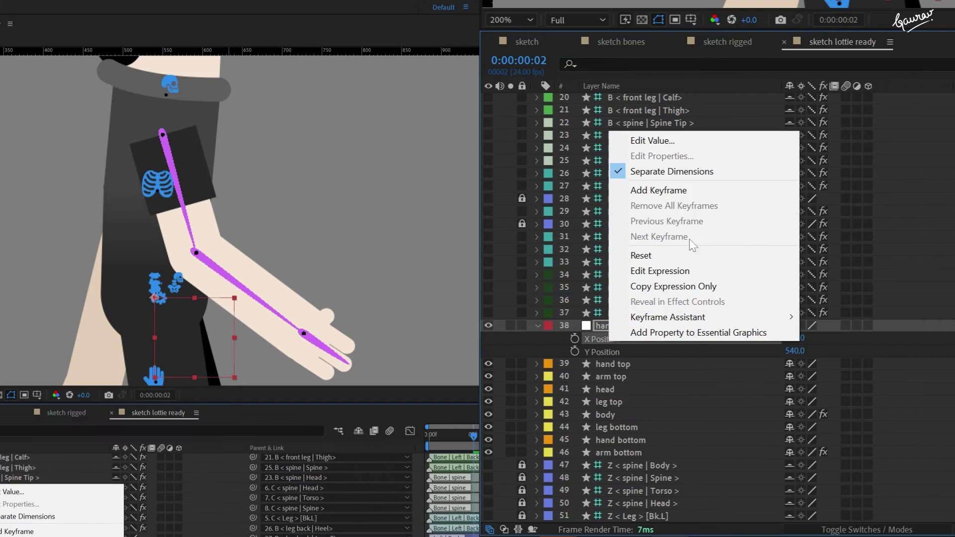
pyautogui.click(681, 172)
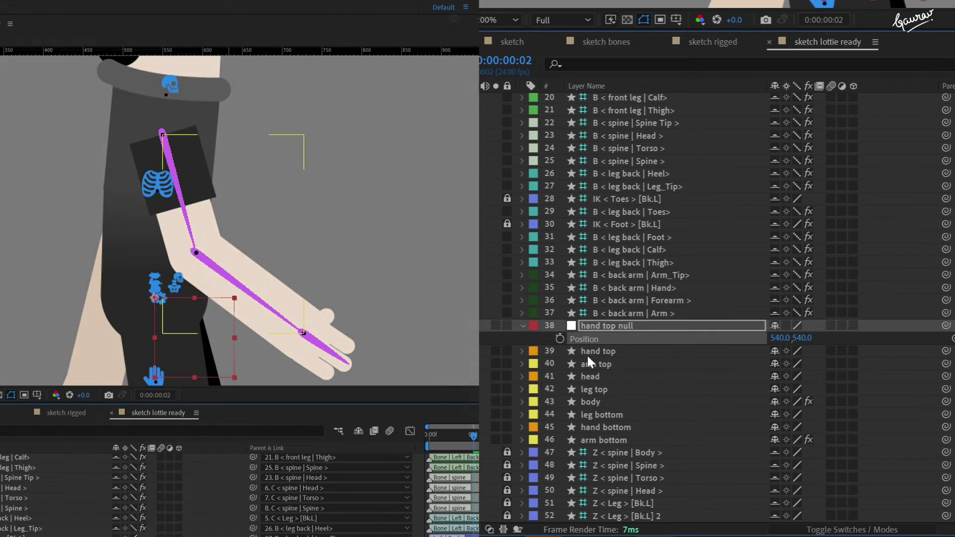
# Give hand top null's Position the expression var l = thisComp.layer("hand top"); l.toComp(l.transform.anchorPoint)
pyautogui.click(603, 352)
pyautogui.click(637, 326)
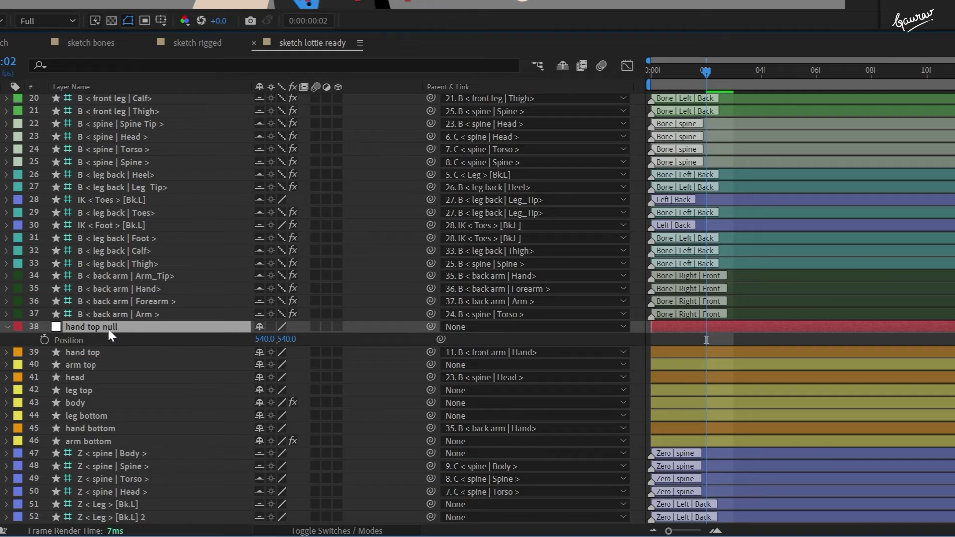
pyautogui.click(171, 340)
pyautogui.hotkey('alt', 'shift', '=')
pyautogui.write('var l =')
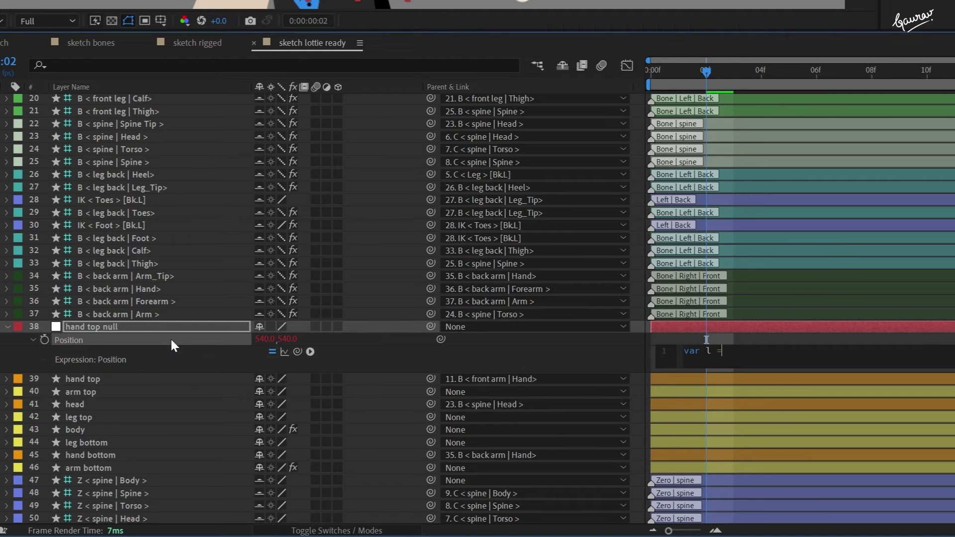
pyautogui.write(' thisComp.layer("hand top')
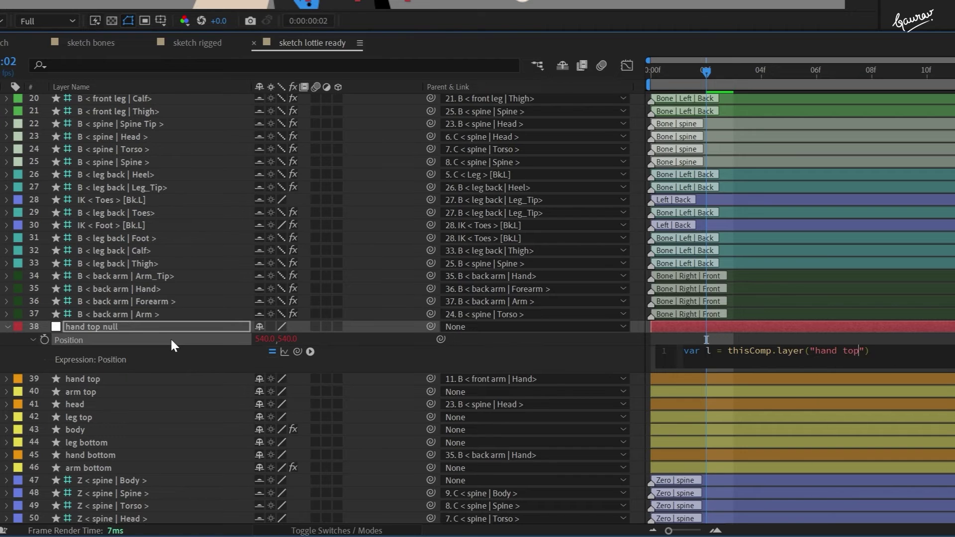
pyautogui.write('l.toComp()l.transform.an')
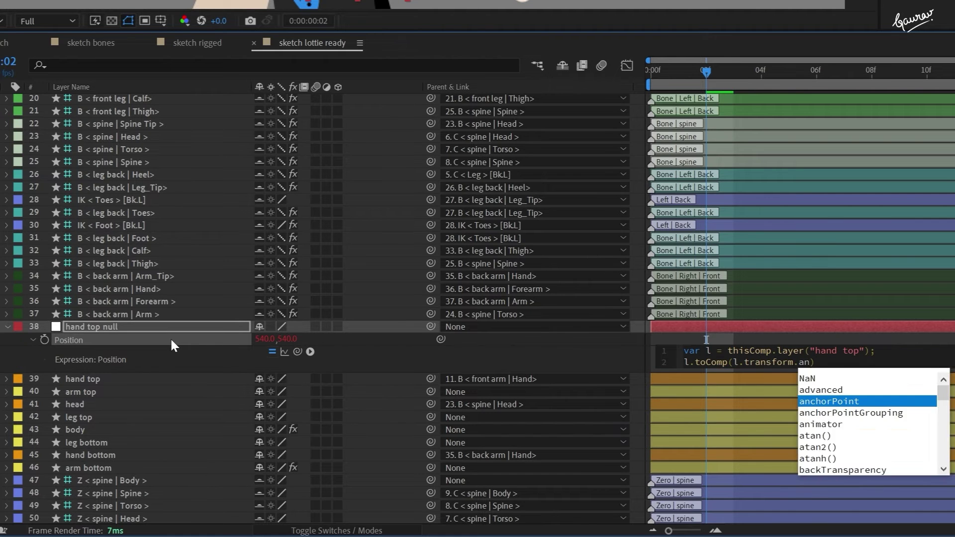
pyautogui.press('Return')
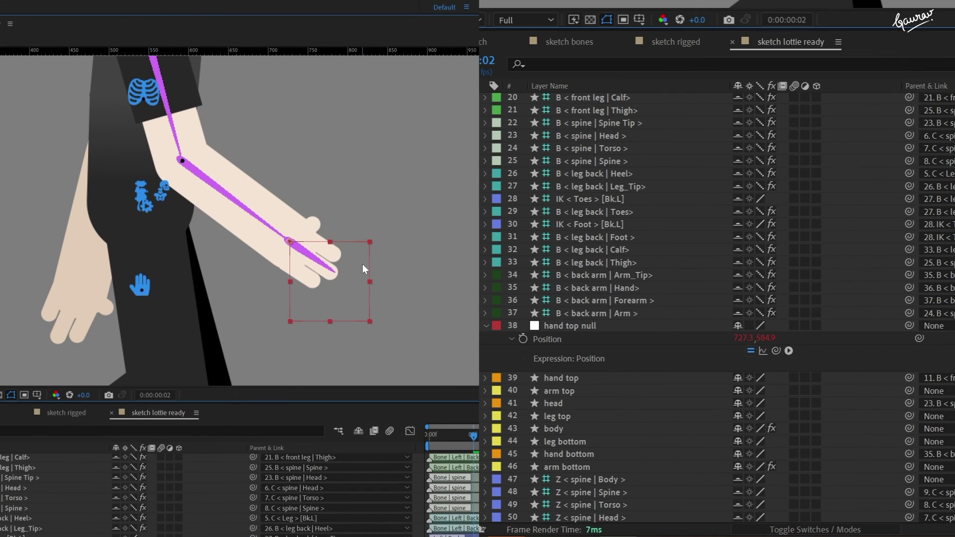
# Preview the walk to check how hand top null follows the front wrist
pyautogui.click(365, 269)
pyautogui.scroll(5, 294, 251)
pyautogui.scroll(-8, 282, 240)
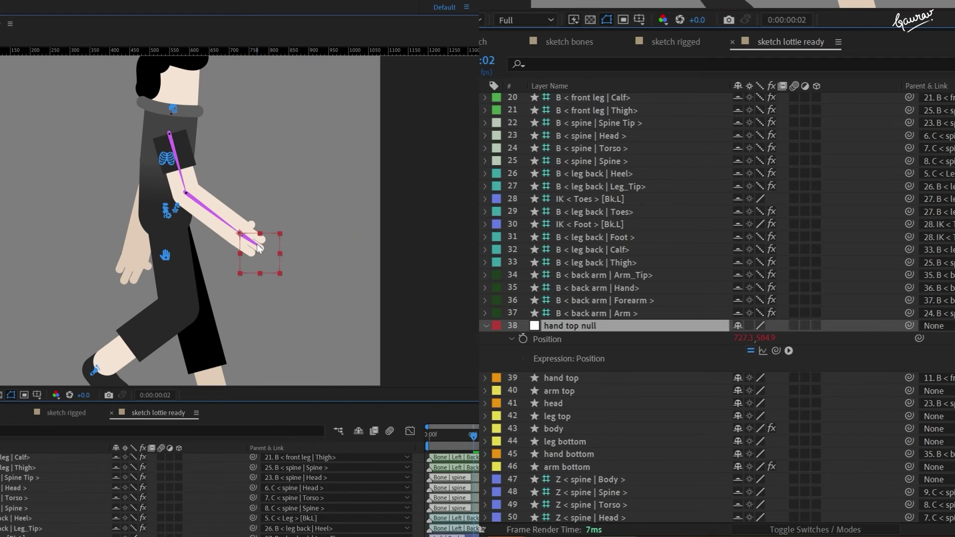
pyautogui.click(352, 265)
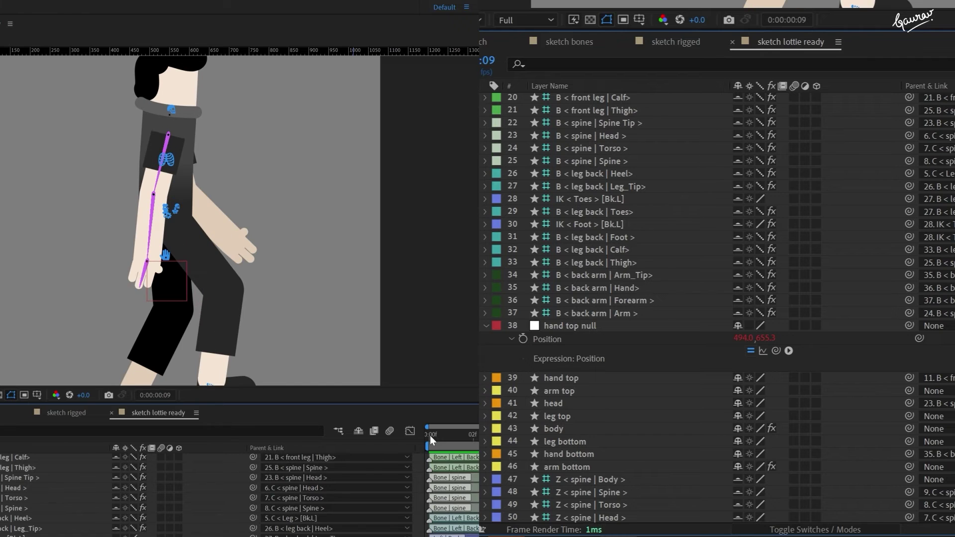
# Convert the Position expression of hand top null to keyframes
pyautogui.click(577, 377)
pyautogui.moveTo(909, 378); pyautogui.dragTo(643, 328)
pyautogui.click(621, 327)
pyautogui.rightClick(562, 339)
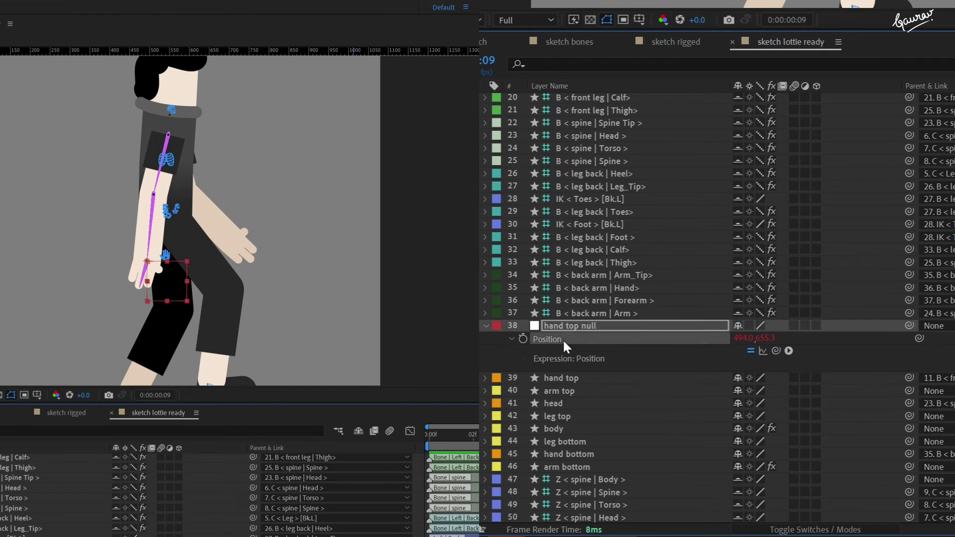
pyautogui.moveTo(649, 321)
pyautogui.click(834, 337)
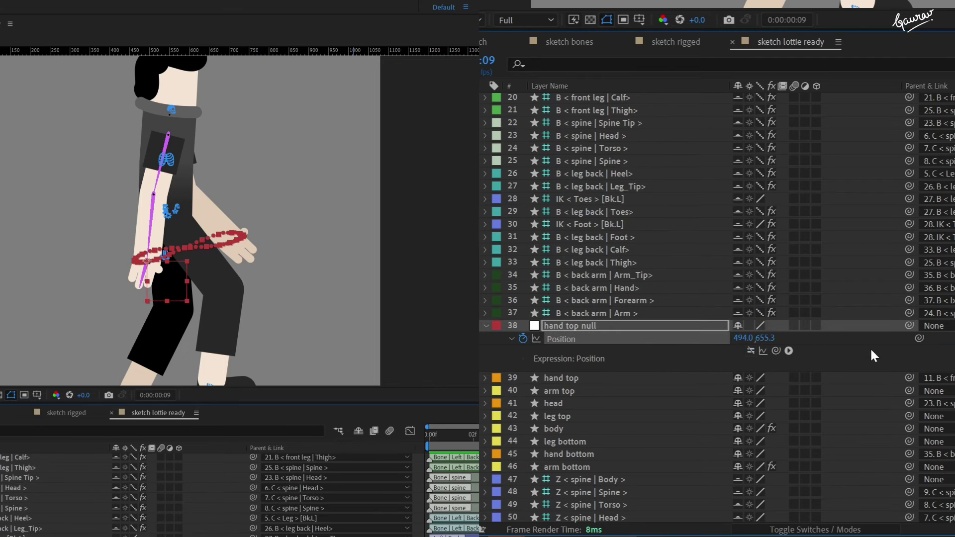
# Try parenting the hand top layer to hand top null, and preview the hand's motion up close
pyautogui.click(596, 377)
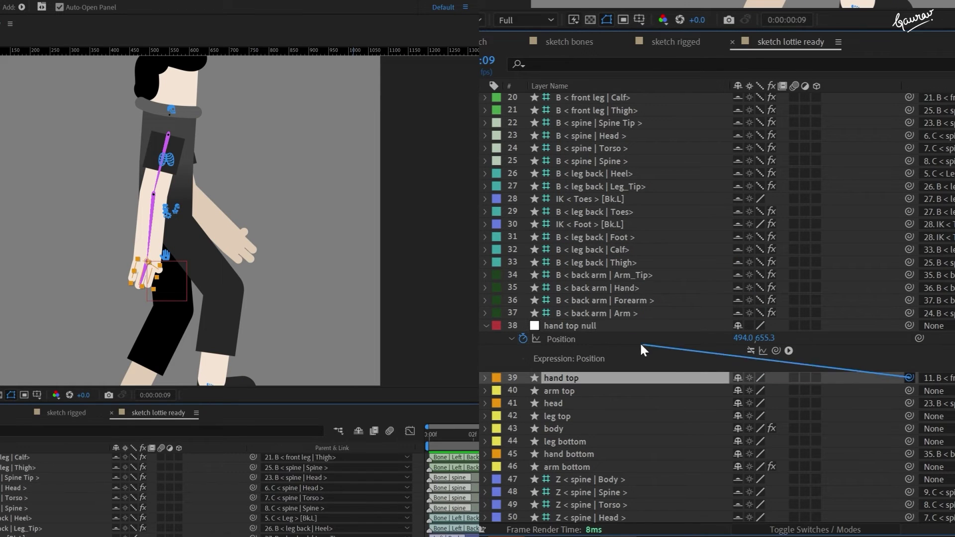
pyautogui.moveTo(639, 342); pyautogui.dragTo(625, 327)
pyautogui.press('space')
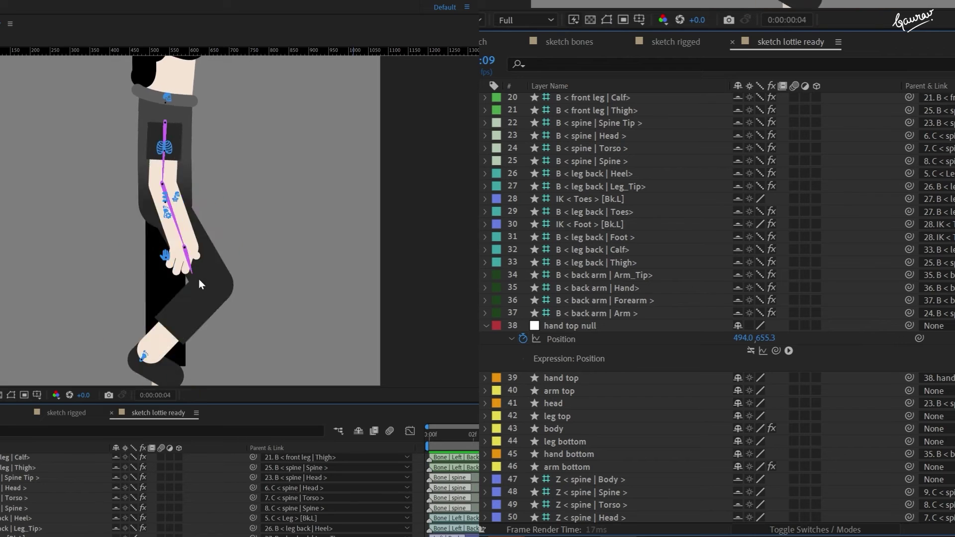
pyautogui.press('space')
pyautogui.scroll(2, 234, 238)
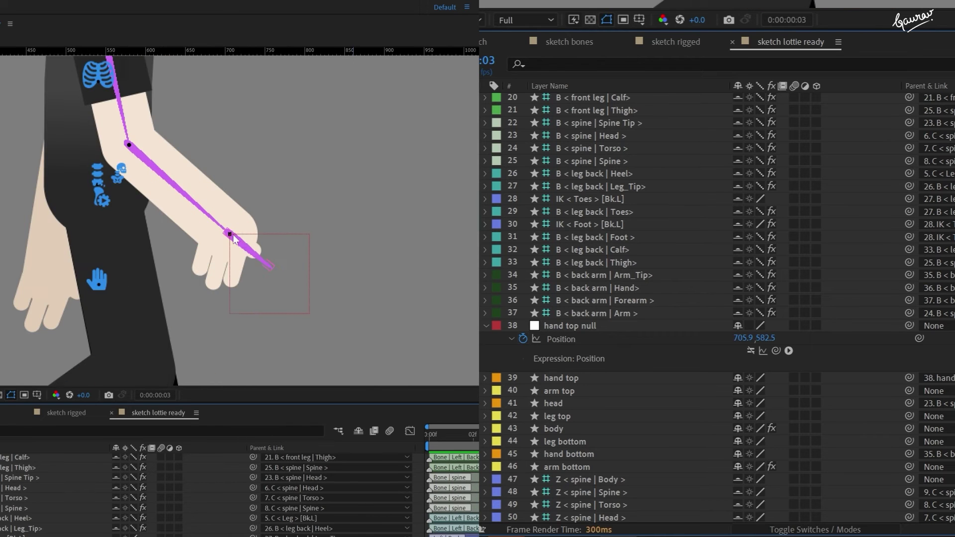
pyautogui.press('space')
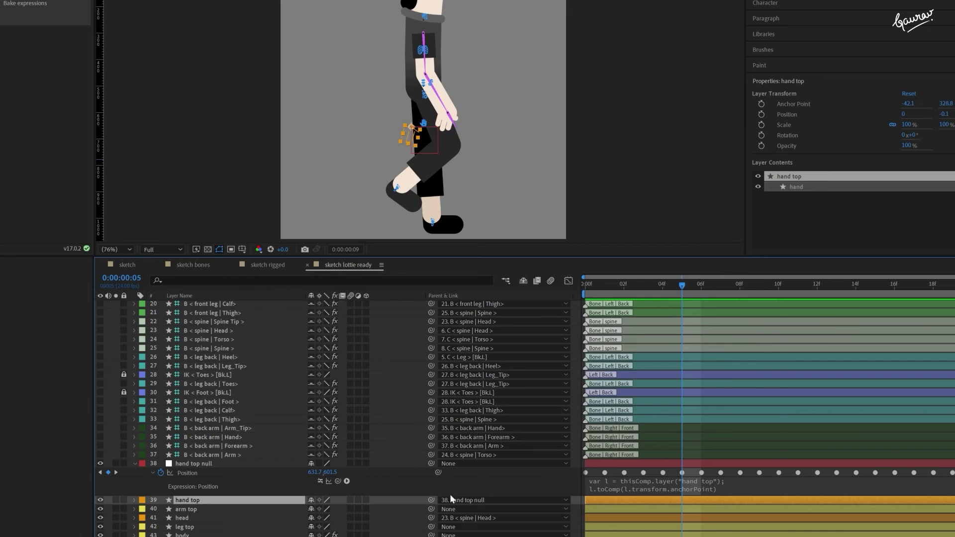
# Restore B < front arm | Hand> as the parent of the hand top layer, with the time at frame 9
pyautogui.press('pagedown')
pyautogui.press('pagedown')
pyautogui.press('pagedown')
pyautogui.press('pagedown')
pyautogui.click(478, 499)
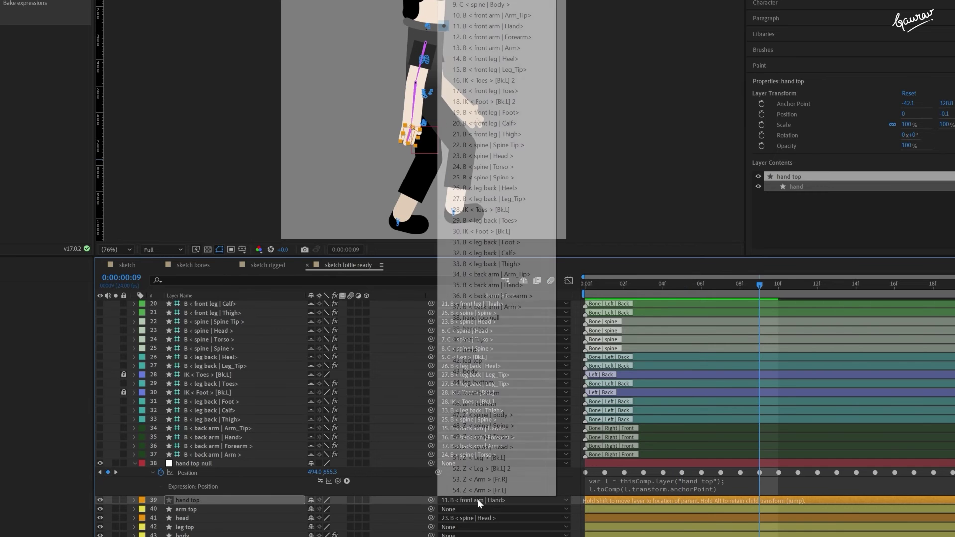
pyautogui.click(251, 491)
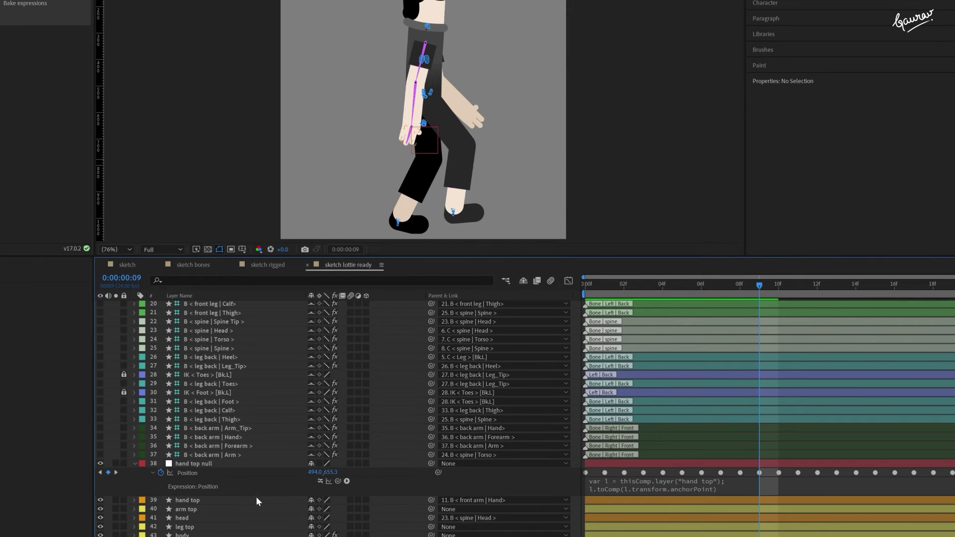
# Go to the first frame, reveal hand top null's Rotation alongside its Position, and enlarge the timeline to fit more layers
pyautogui.click(243, 464)
pyautogui.press('Home')
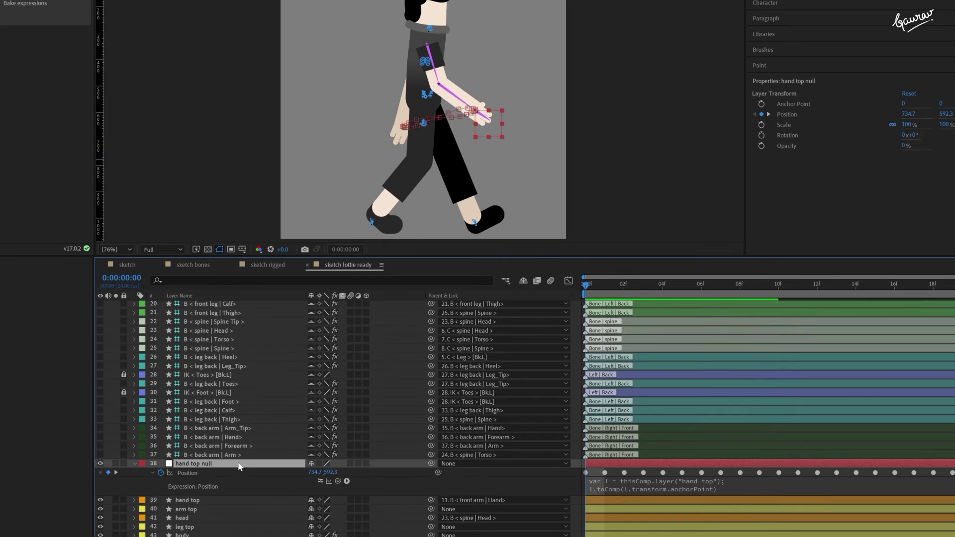
pyautogui.hotkey('shift', 'r')
pyautogui.click(180, 501)
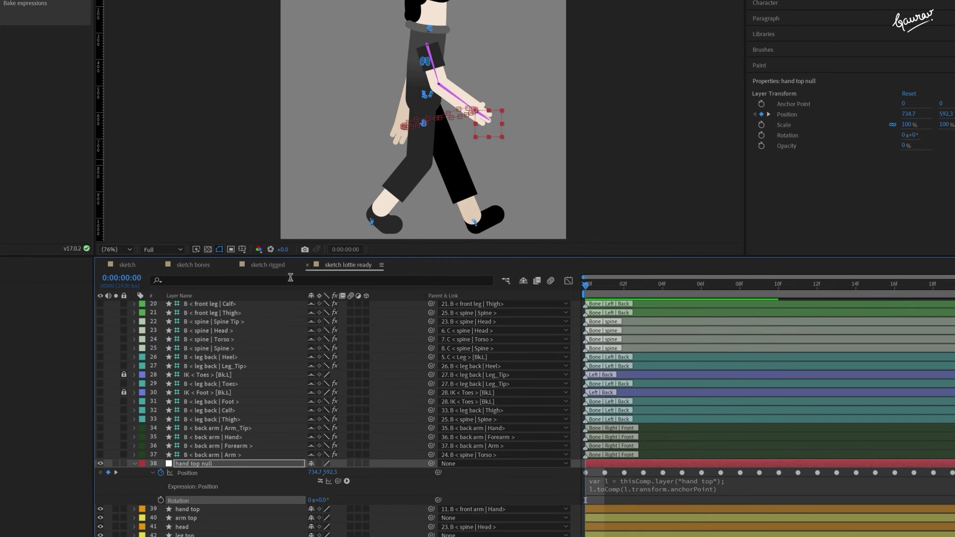
pyautogui.moveTo(299, 256); pyautogui.dragTo(313, 104)
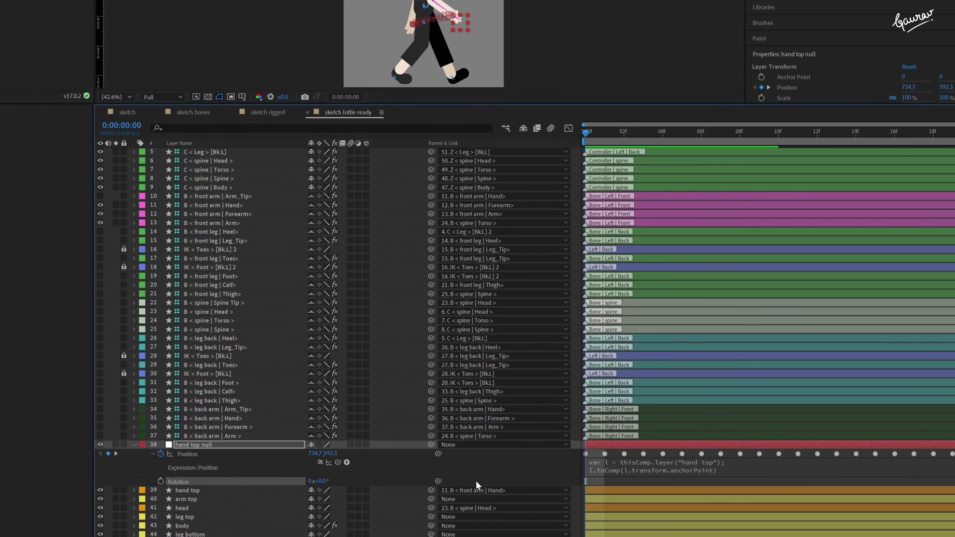
# Link hand top null's Rotation to the Rotation of the B < front arm | Hand> bone
pyautogui.click(216, 206)
pyautogui.keyDown('shift'); pyautogui.click(210, 225); pyautogui.keyUp('shift')
pyautogui.click(228, 198)
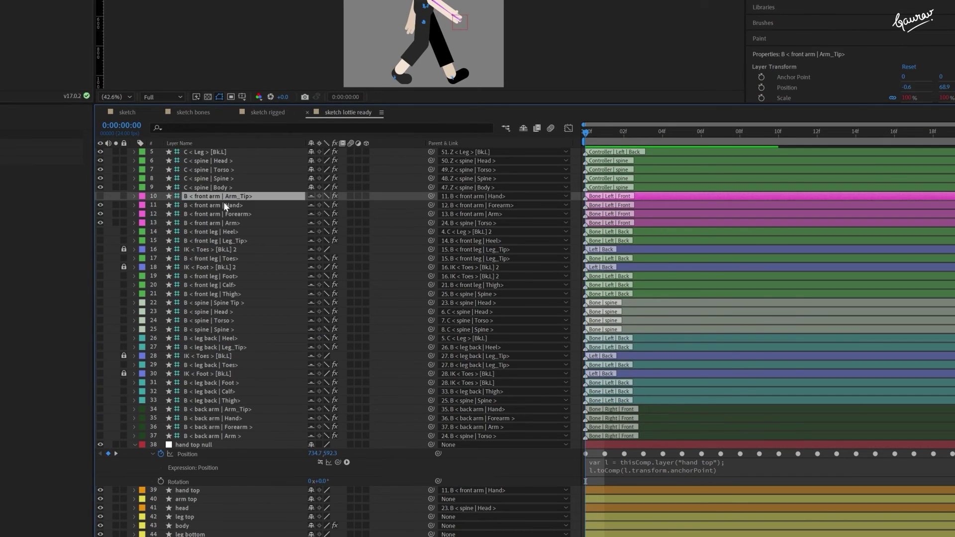
pyautogui.click(222, 204)
pyautogui.press('r')
pyautogui.moveTo(437, 490); pyautogui.dragTo(204, 215)
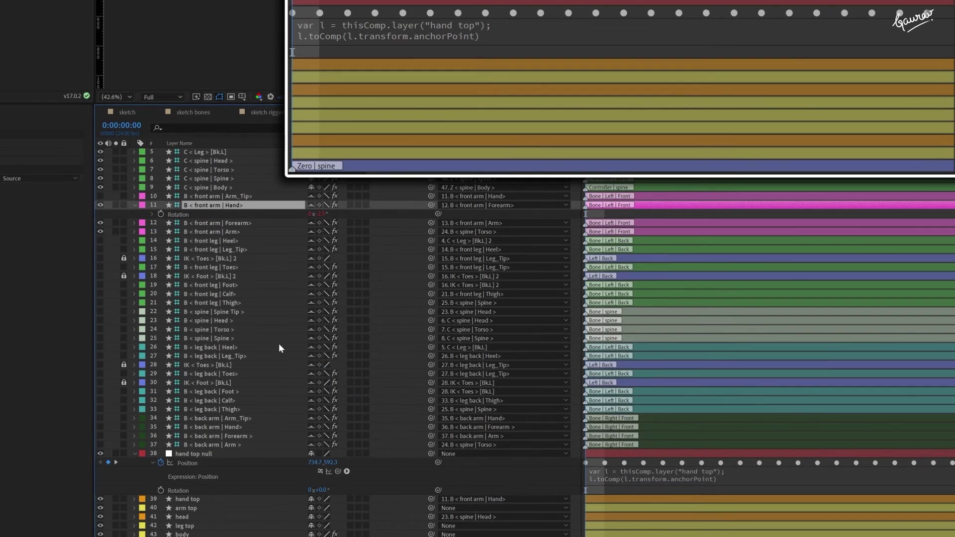
pyautogui.moveTo(438, 490); pyautogui.dragTo(204, 215)
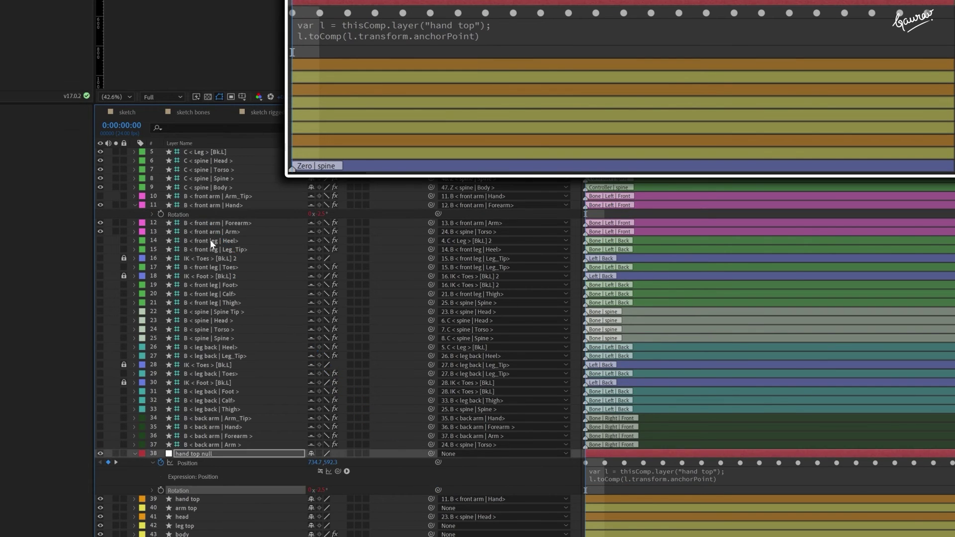
# Extend hand top null's Rotation expression by adding the rotations of the B < front arm | Forearm> and B < front arm | Arm> bones
pyautogui.click(223, 222)
pyautogui.press('r')
pyautogui.click(221, 241)
pyautogui.press('r')
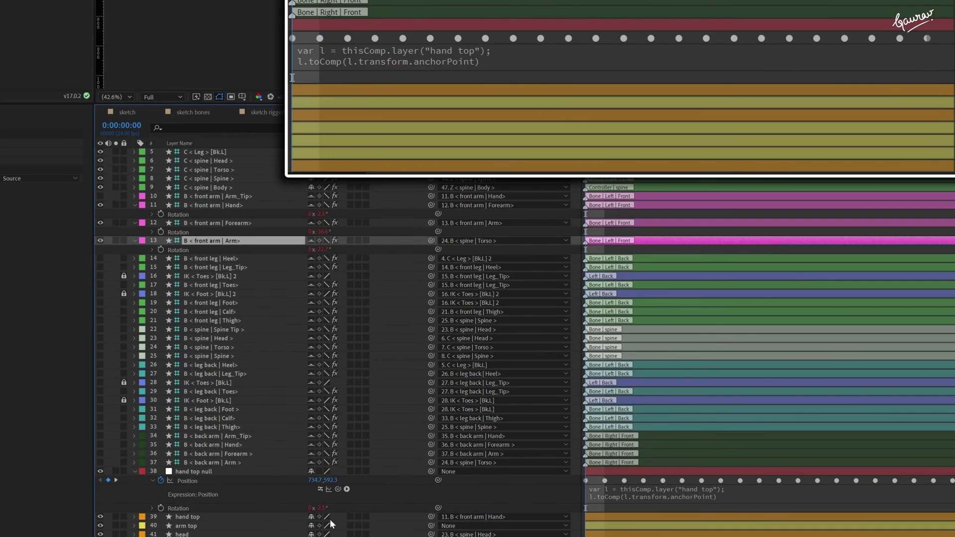
pyautogui.click(152, 508)
pyautogui.click(327, 91)
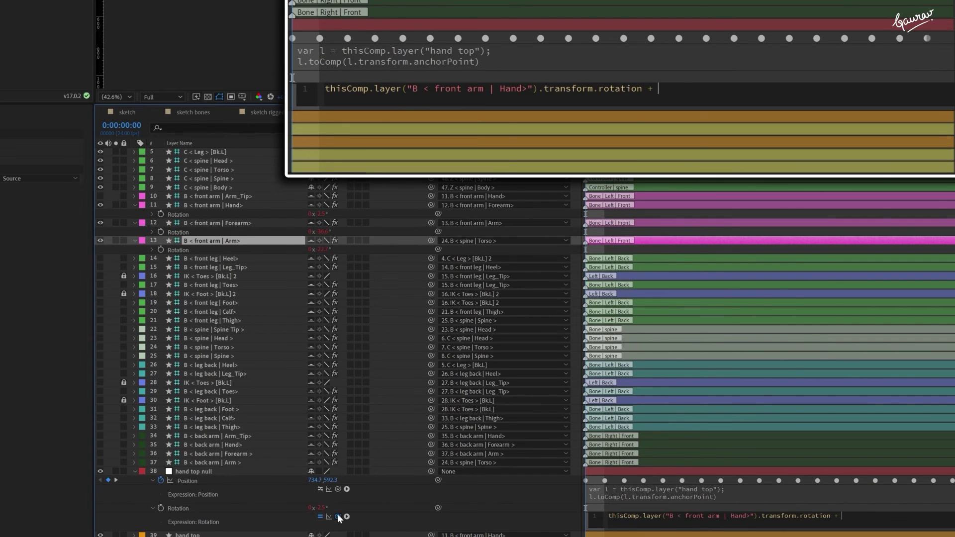
pyautogui.moveTo(339, 518); pyautogui.dragTo(189, 233)
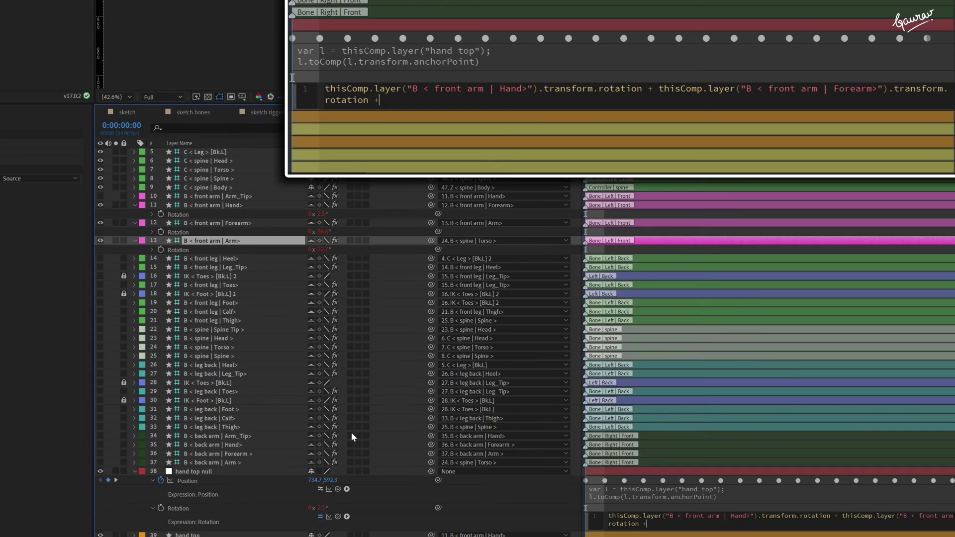
pyautogui.moveTo(338, 517); pyautogui.dragTo(202, 253)
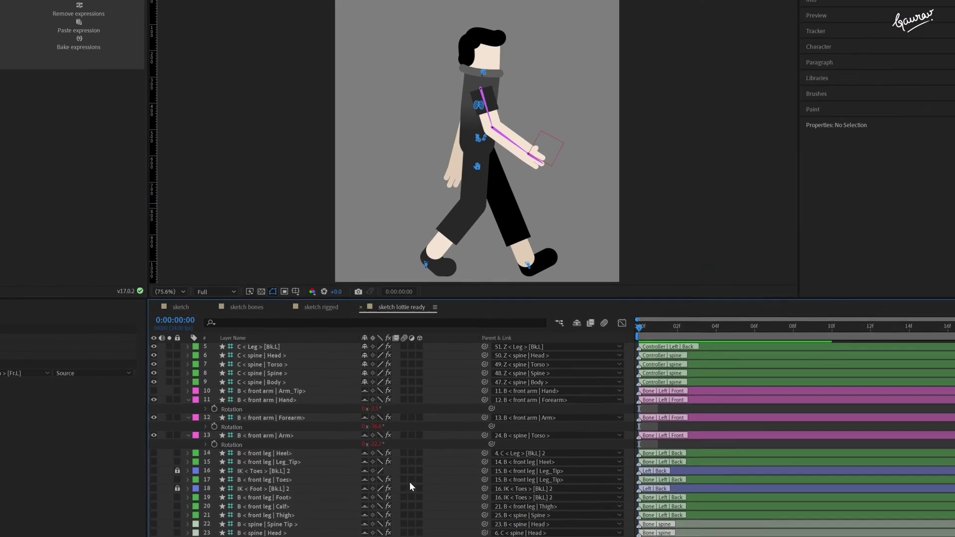
# Convert hand top null's Rotation expression to keyframes and play back the result
pyautogui.scroll(4, 576, 171)
pyautogui.press('space')
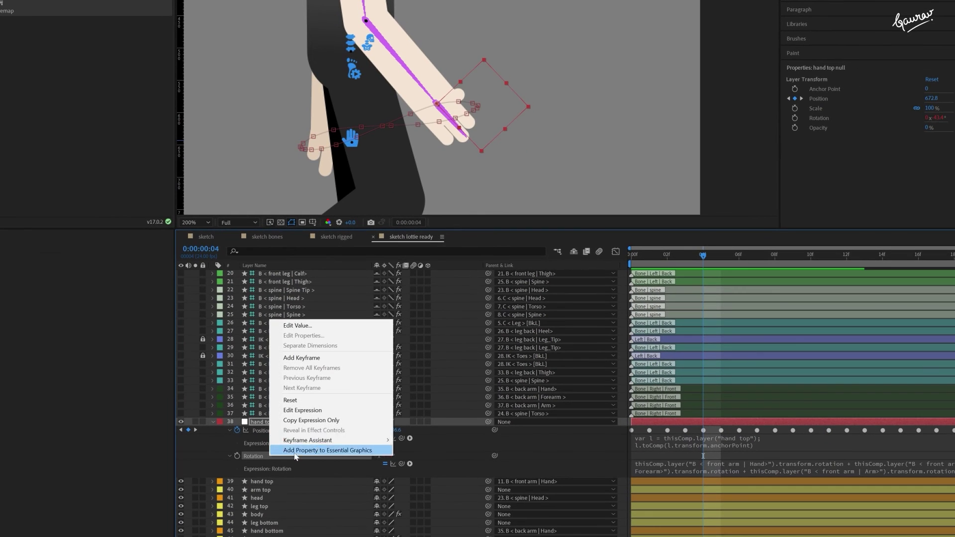
pyautogui.moveTo(348, 445)
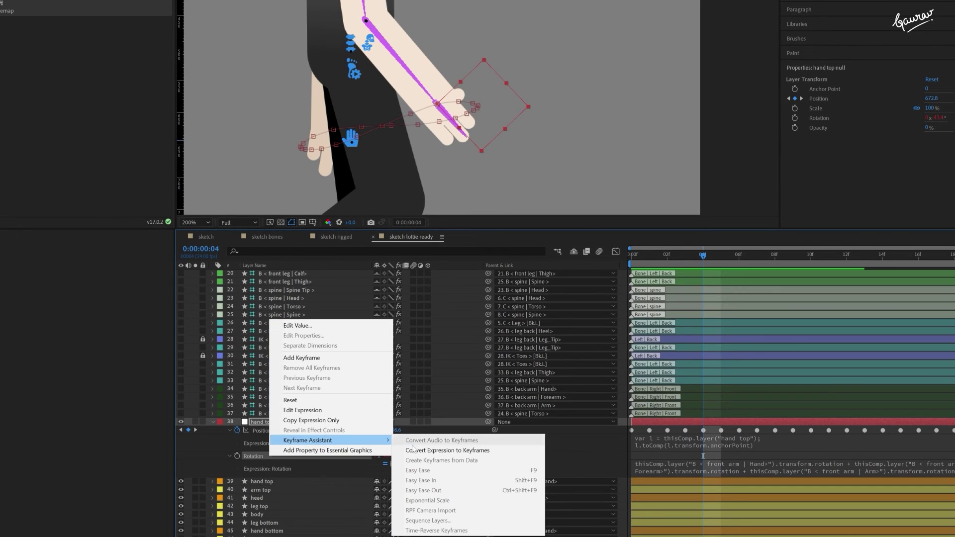
pyautogui.click(415, 447)
pyautogui.click(266, 423)
pyautogui.press('space')
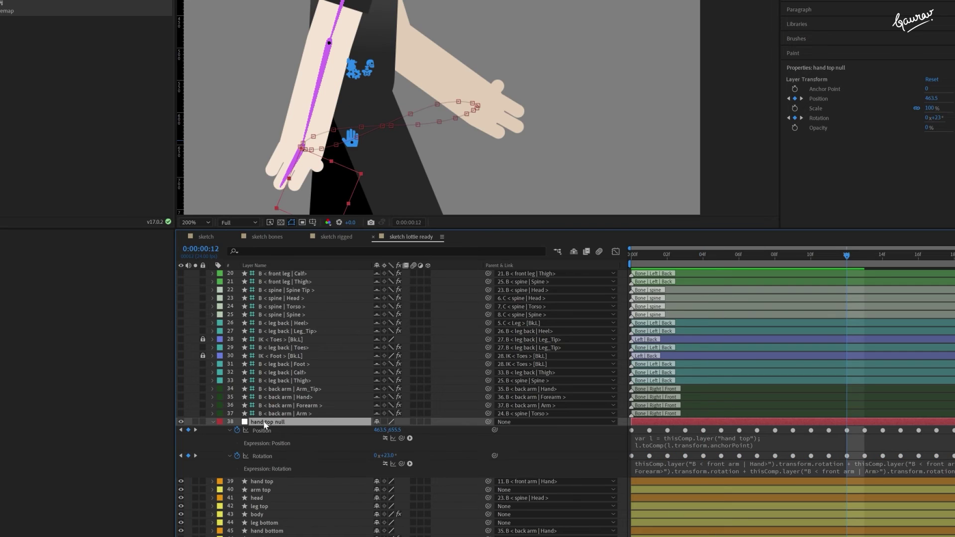
# Parent the hand top layer to hand top null and preview the arm swing
pyautogui.click(275, 482)
pyautogui.moveTo(488, 482); pyautogui.dragTo(288, 423)
pyautogui.click(453, 452)
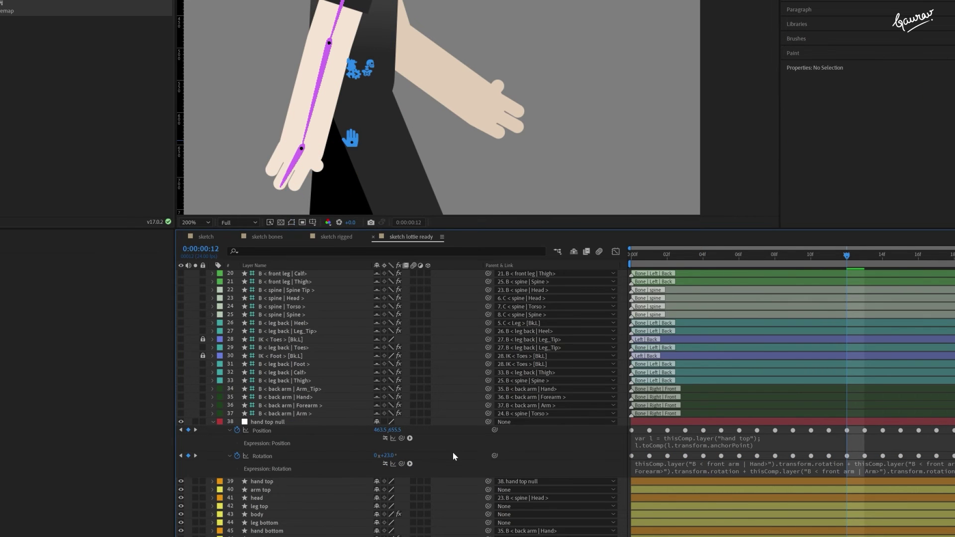
pyautogui.press('space')
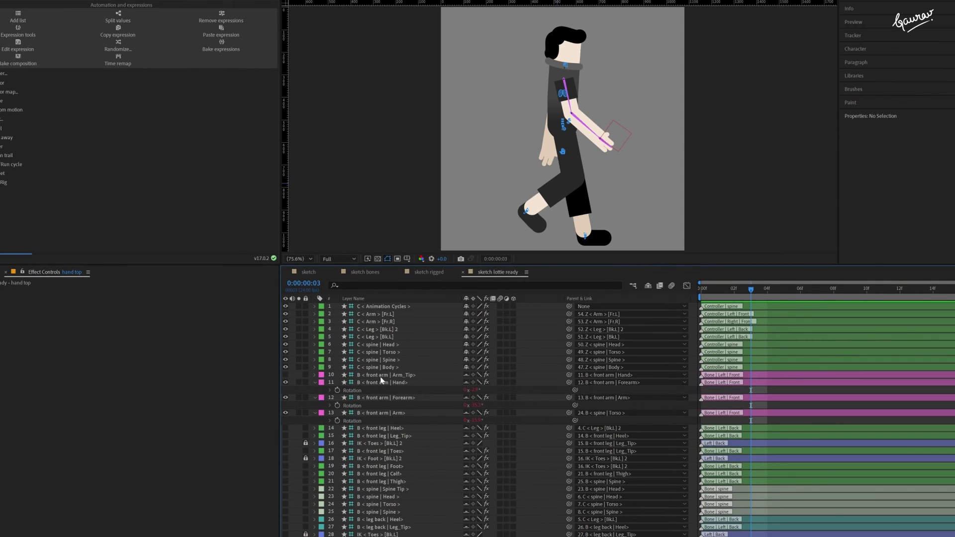
# Delete the four front arm bone layers: Arm_Tip, Hand, Forearm and Arm
pyautogui.click(380, 376)
pyautogui.keyDown('shift'); pyautogui.click(378, 412); pyautogui.keyUp('shift')
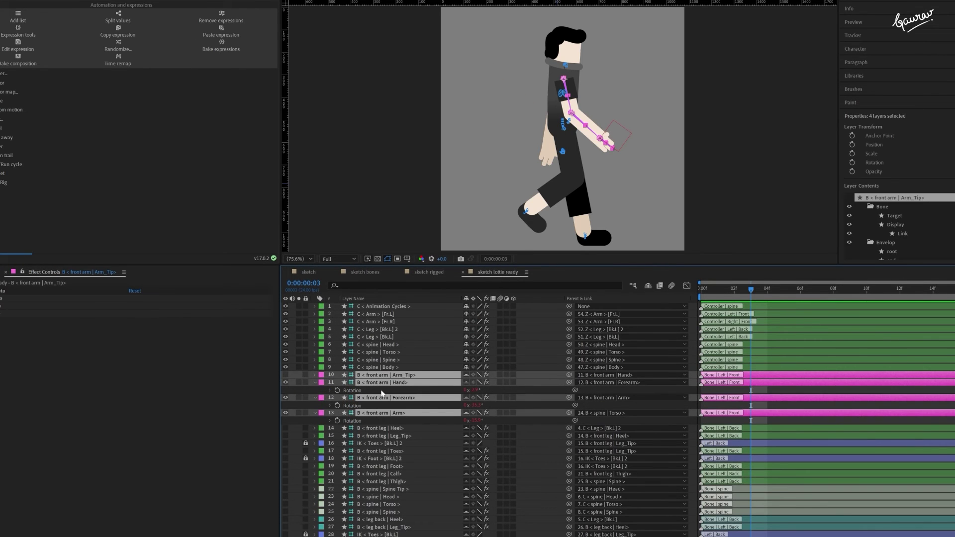
pyautogui.press('Delete')
# Solo the hand top and arm top layers and play back the arm's motion without its bones
pyautogui.scroll(-5, 465, 420)
pyautogui.press('pagedown')
pyautogui.click(360, 451)
pyautogui.click(298, 451)
pyautogui.click(298, 459)
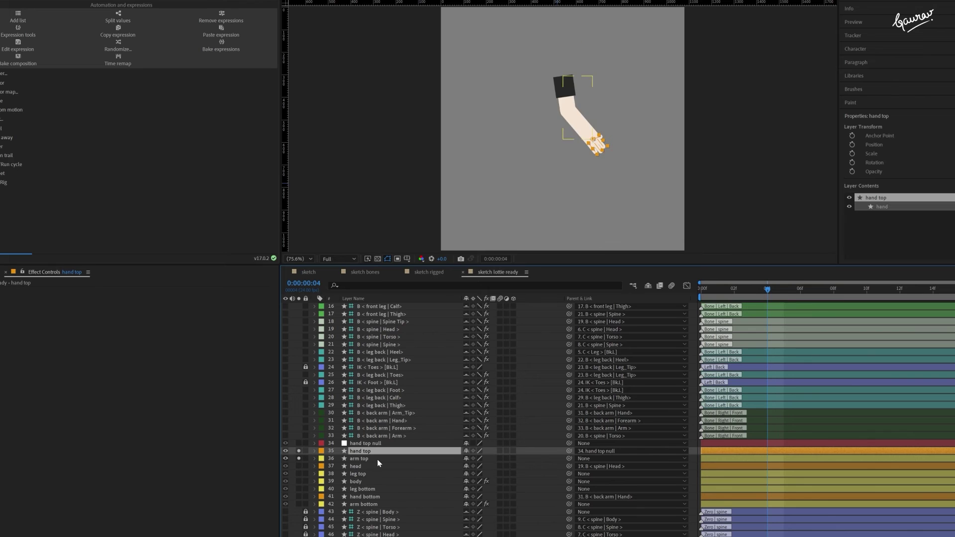
pyautogui.press('space')
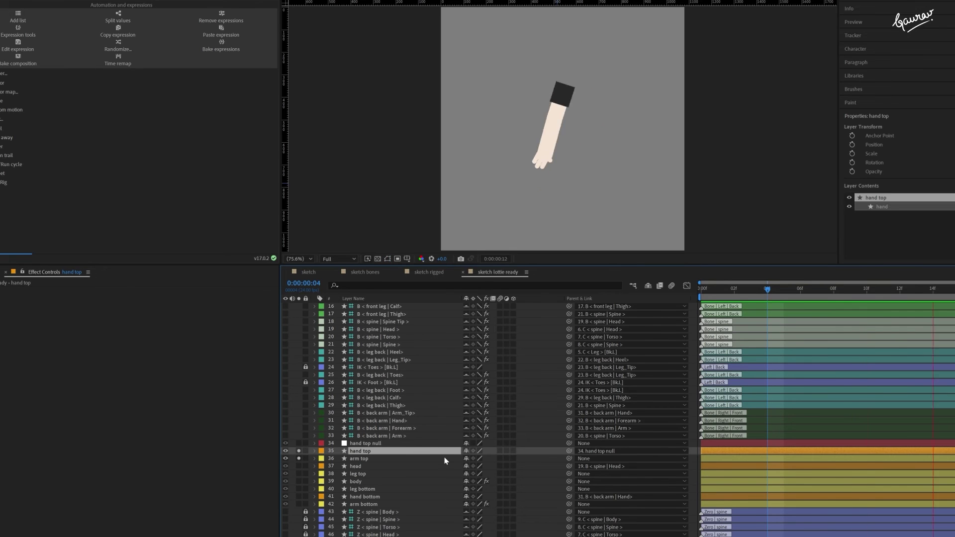
# Create a null object directly above the head layer and name it head null
pyautogui.click(357, 467)
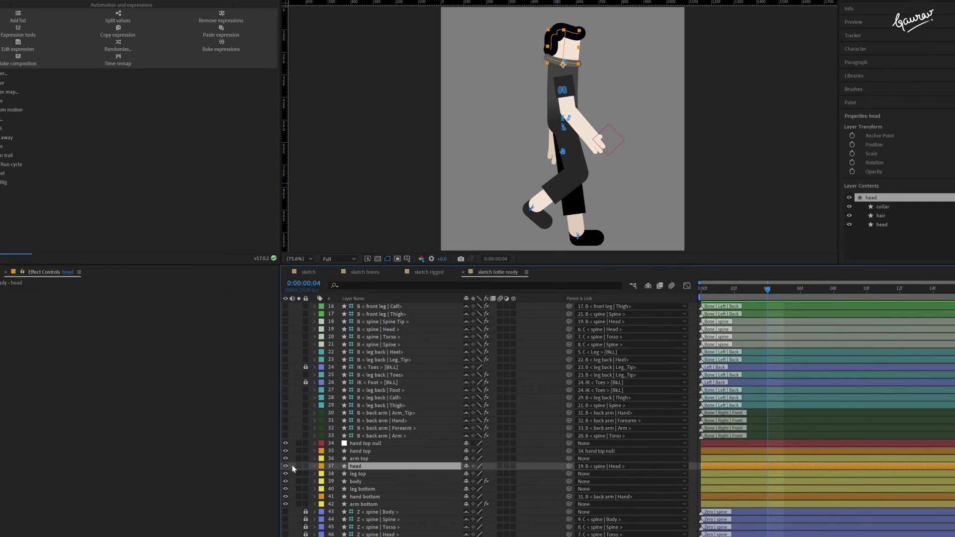
pyautogui.rightClick(291, 465)
pyautogui.moveTo(308, 467)
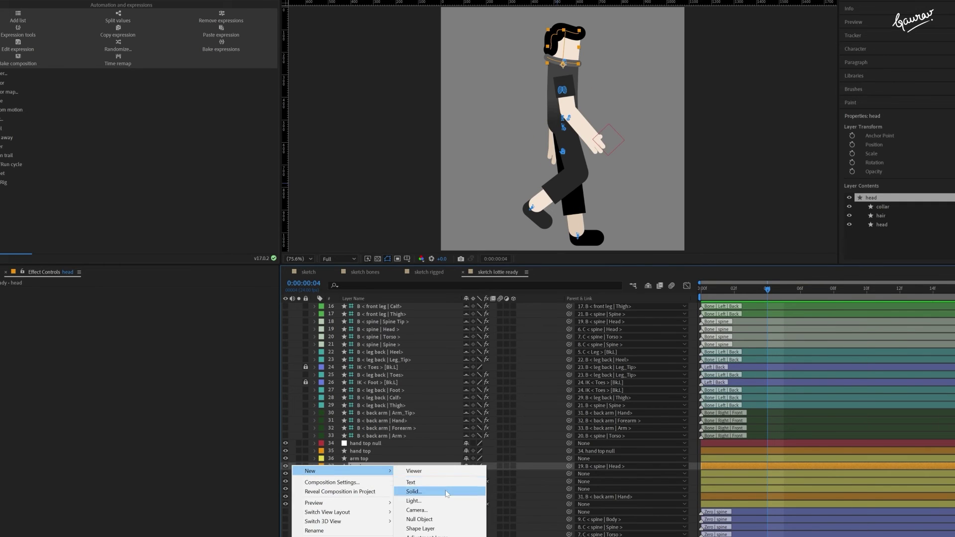
pyautogui.click(418, 518)
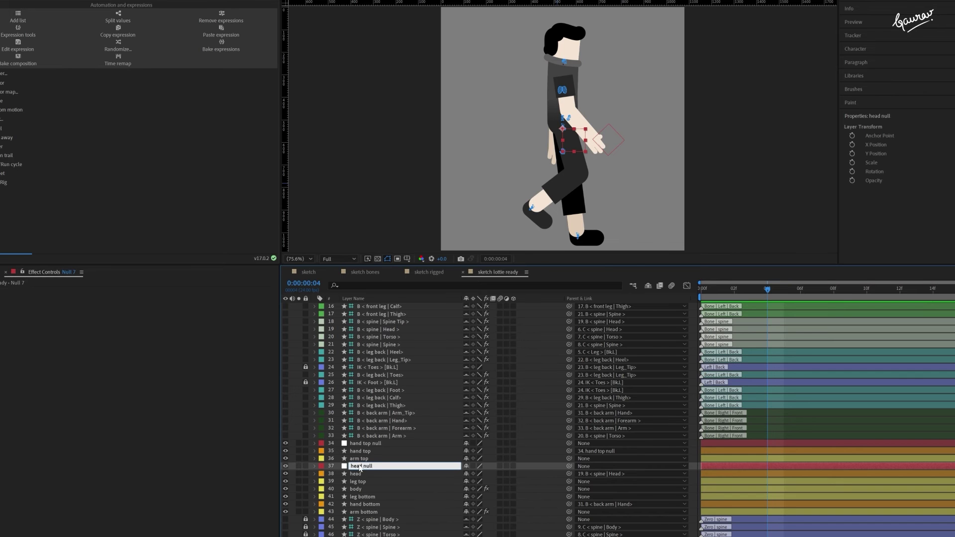
pyautogui.press('Return')
# Give head null's Position the expression var l = thisComp.layer("head"); l.toComp(l.transform.anchorPoint)
pyautogui.press('p')
pyautogui.keyDown('alt'); pyautogui.click(330, 475); pyautogui.keyUp('alt')
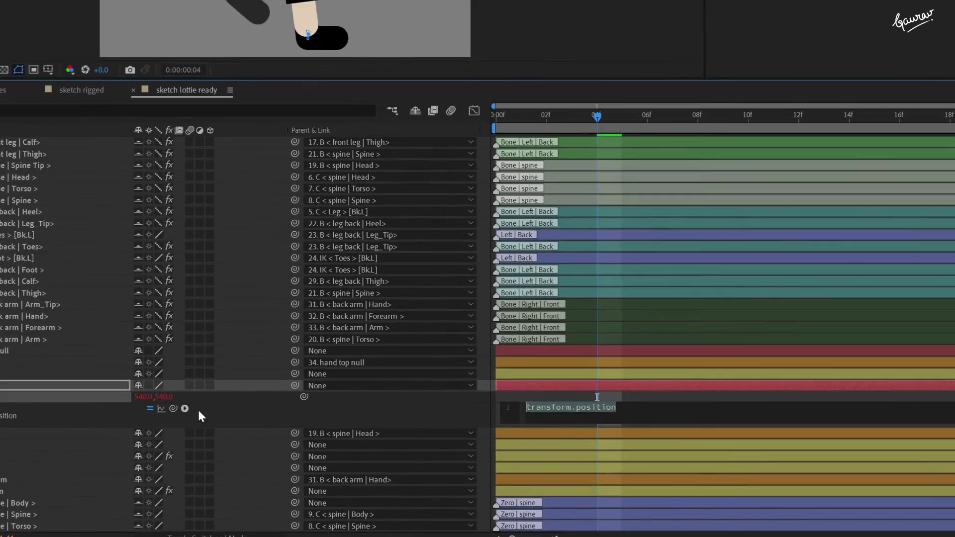
pyautogui.moveTo(173, 409); pyautogui.dragTo(75, 433)
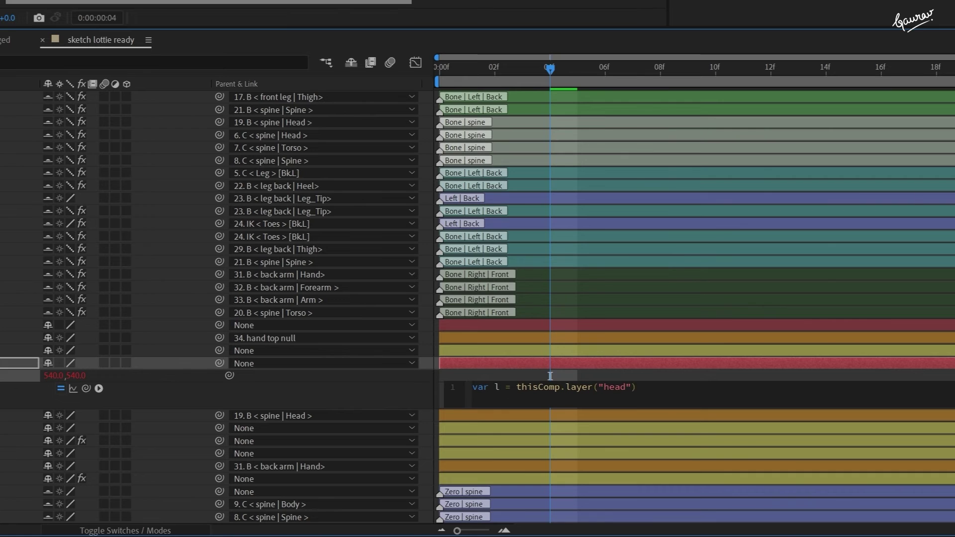
pyautogui.write('l.toComp(l.transform')
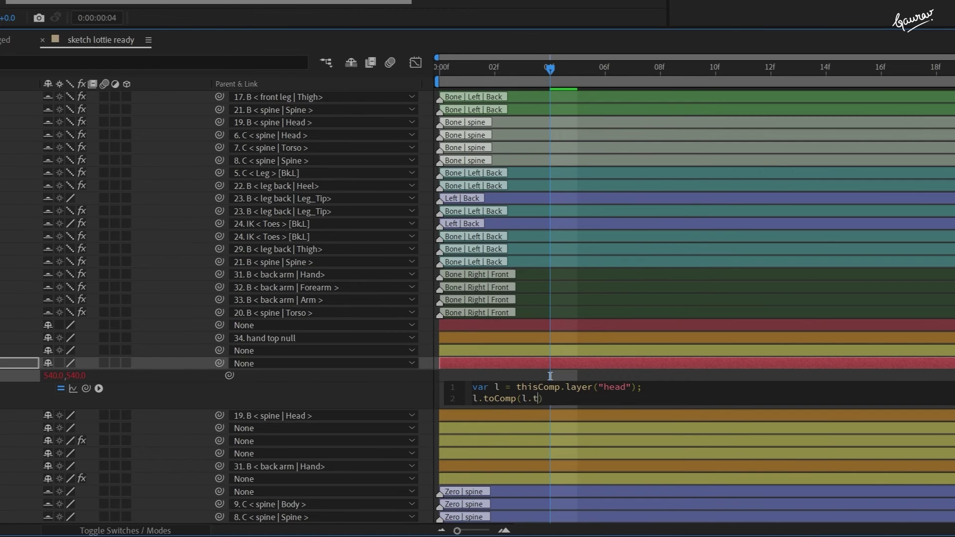
pyautogui.write('.anchorPoint')
# Convert head null's Position expression to keyframes
pyautogui.rightClick(362, 475)
pyautogui.moveTo(419, 461)
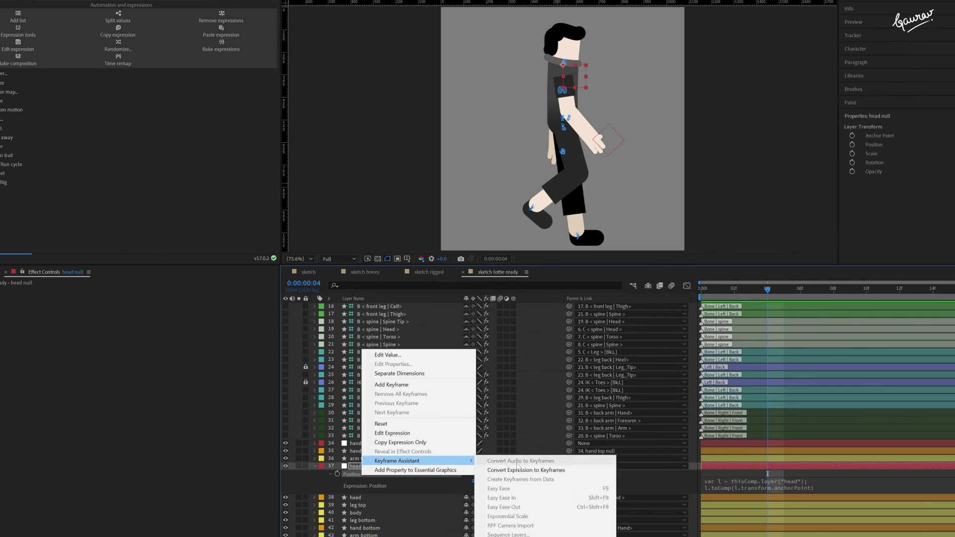
pyautogui.click(597, 472)
pyautogui.click(549, 483)
# Reveal head null's Rotation alongside its Position and enlarge the timeline to fit more layers
pyautogui.click(390, 467)
pyautogui.hotkey('shift', 'r')
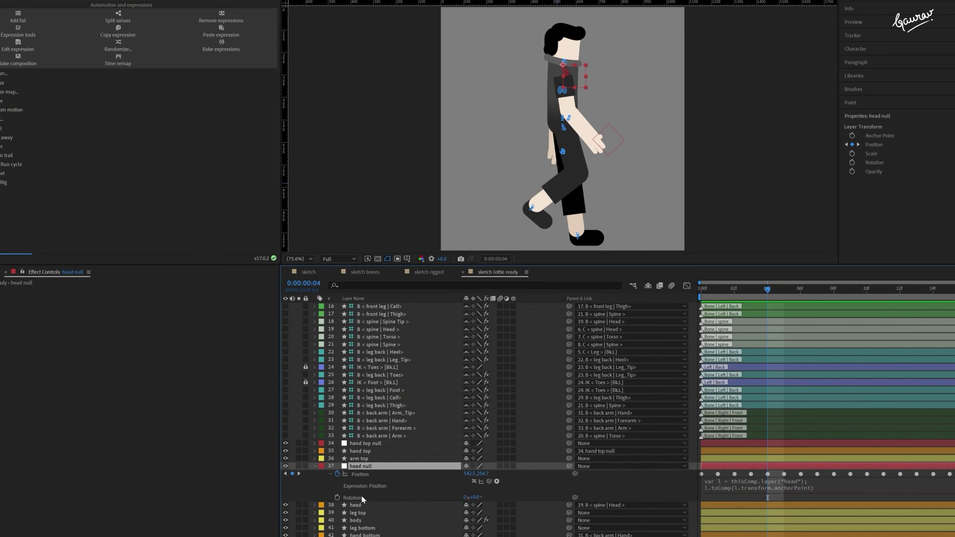
pyautogui.click(361, 496)
pyautogui.click(362, 505)
pyautogui.scroll(4, 387, 365)
pyautogui.moveTo(424, 265); pyautogui.dragTo(424, 137)
pyautogui.scroll(2, 391, 229)
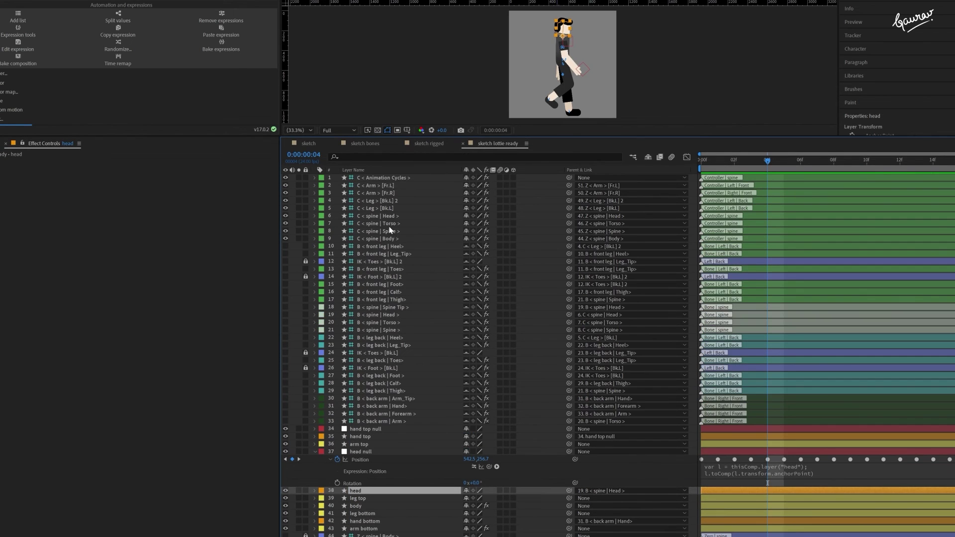
# Make the B < spine | Head>, B < spine | Torso> and B < spine | Spine> bones visible and reveal their Rotation
pyautogui.scroll(-2, 386, 302)
pyautogui.click(369, 291)
pyautogui.keyDown('shift'); pyautogui.click(377, 307); pyautogui.keyUp('shift')
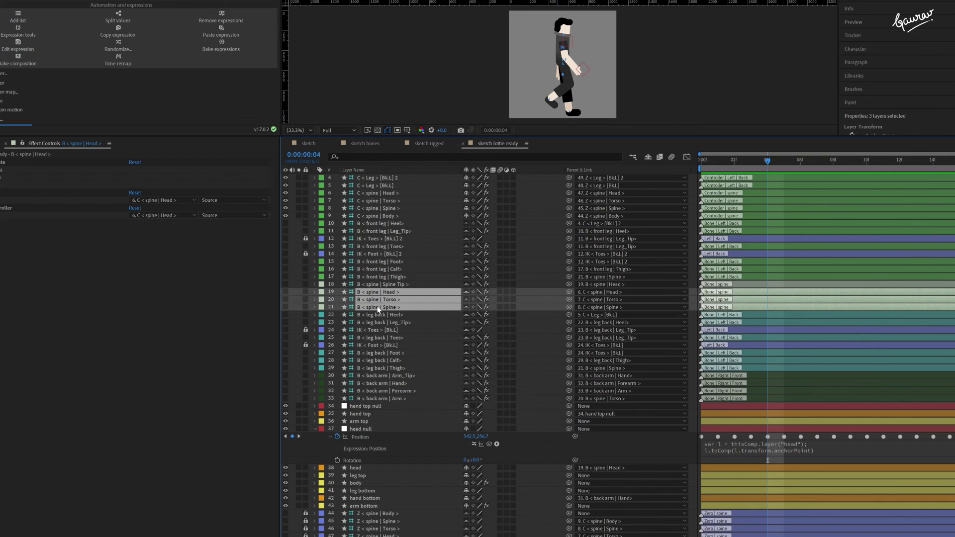
pyautogui.click(611, 99)
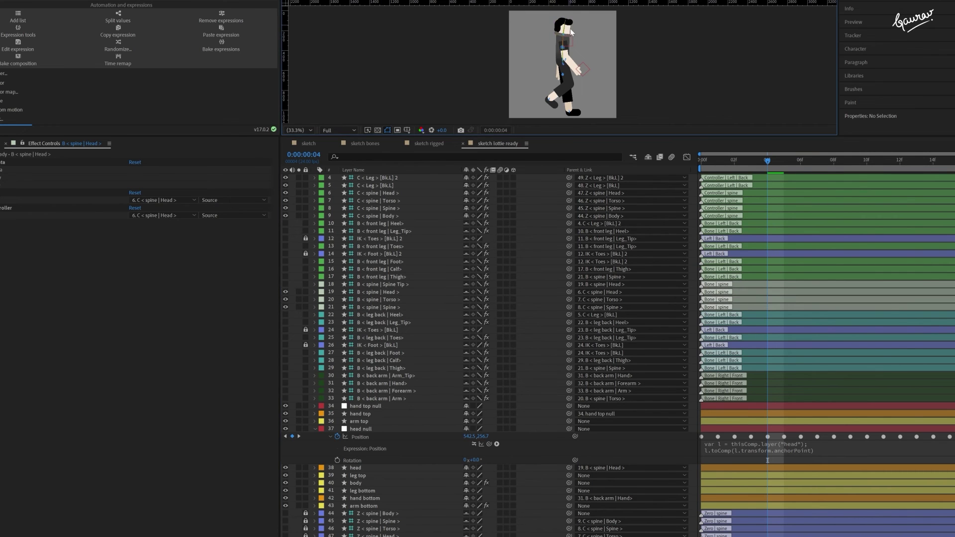
pyautogui.scroll(2, 597, 95)
pyautogui.moveTo(574, 137); pyautogui.dragTo(574, 173)
pyautogui.moveTo(597, 100); pyautogui.dragTo(588, 146)
pyautogui.click(378, 343)
pyautogui.keyDown('shift'); pyautogui.click(381, 330); pyautogui.keyUp('shift')
pyautogui.press('t')
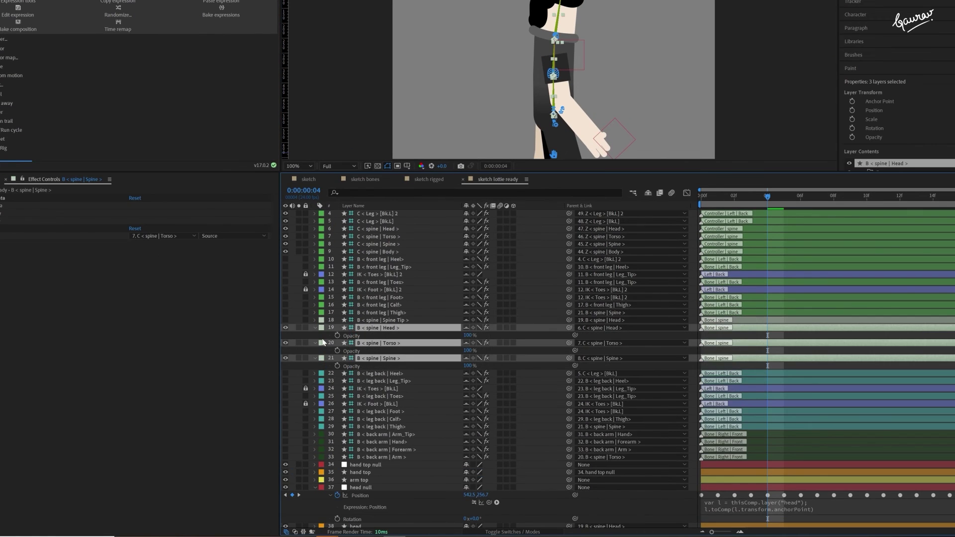
pyautogui.press('F2')
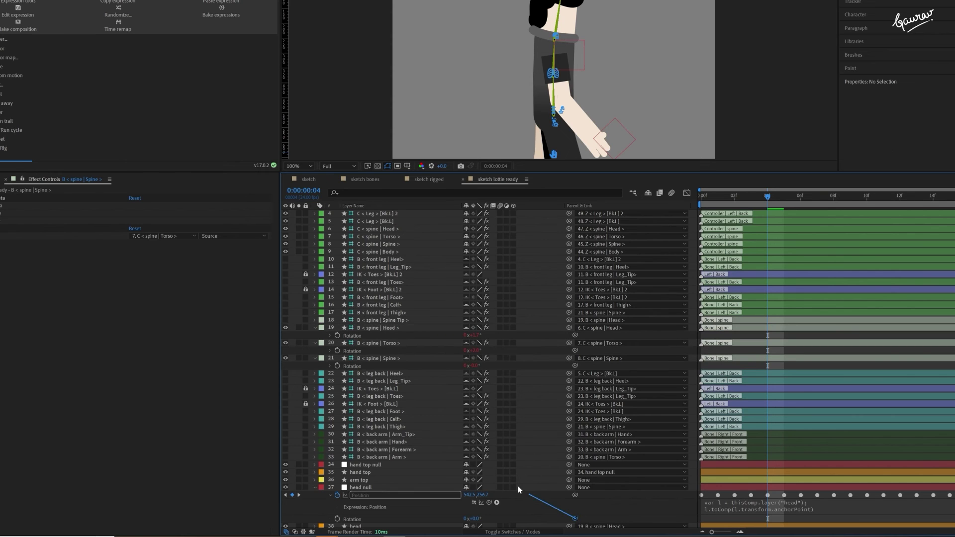
# Link head null's Rotation to the Rotation of the B < spine | Head> bone and check the following frames
pyautogui.moveTo(518, 490); pyautogui.dragTo(359, 339)
pyautogui.press('F2')
pyautogui.scroll(1, 565, 18)
pyautogui.press('pagedown')
pyautogui.press('pagedown')
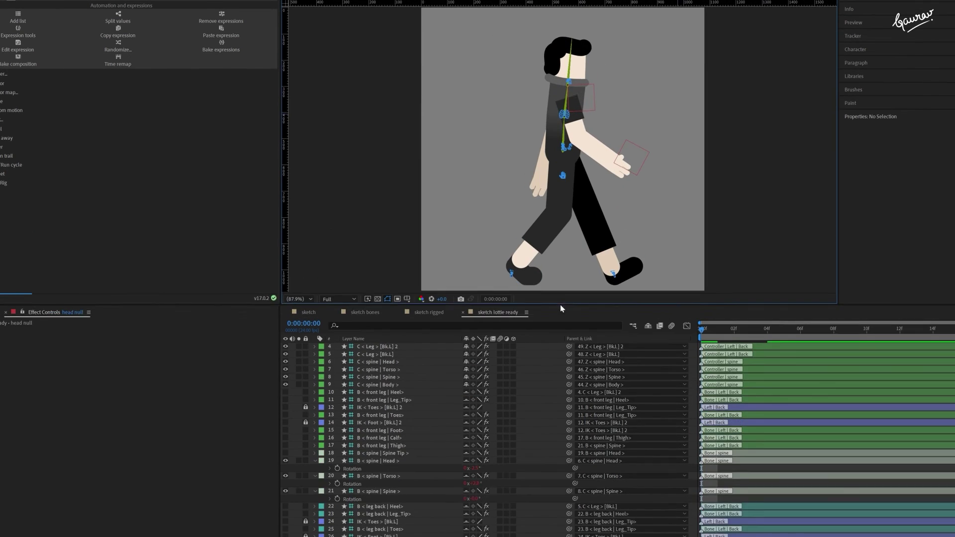
# Convert head null's Rotation expression to keyframes, and parent the head layer to head null
pyautogui.scroll(-3, 363, 450)
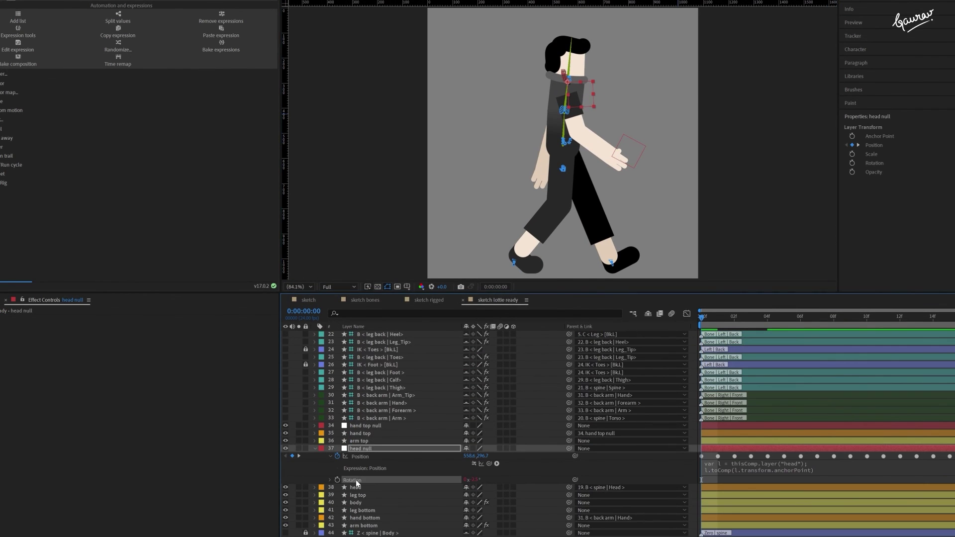
pyautogui.rightClick(356, 482)
pyautogui.moveTo(405, 465)
pyautogui.click(527, 471)
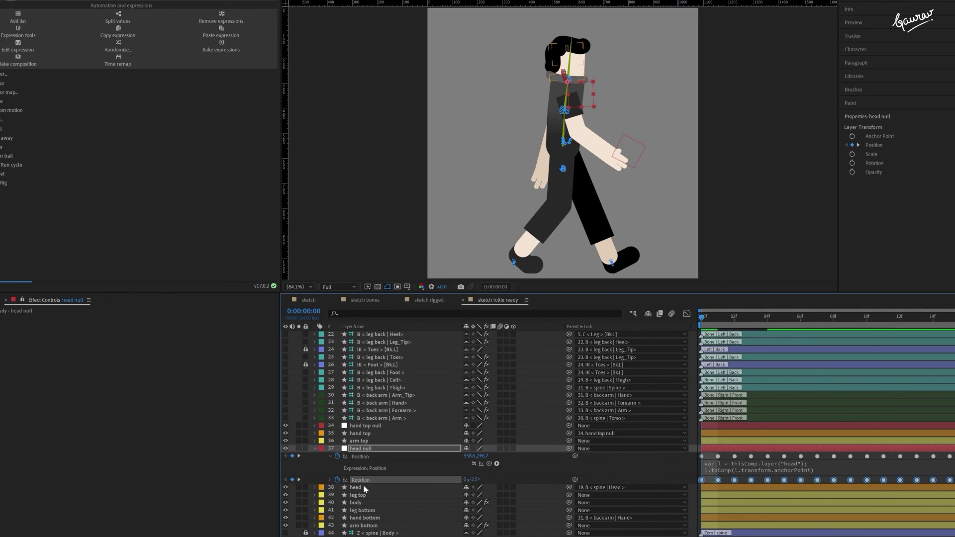
pyautogui.click(315, 448)
pyautogui.click(366, 461)
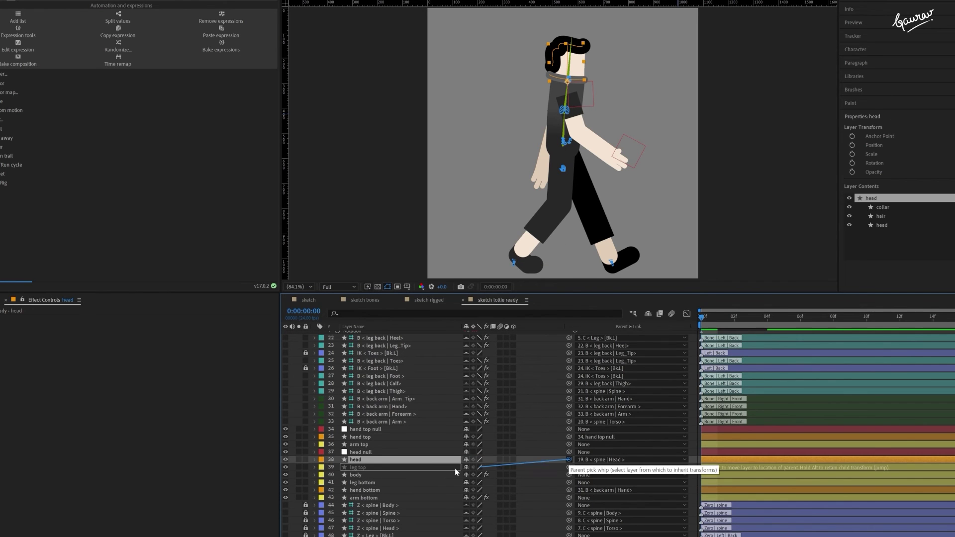
# Create a null object directly above the hand bottom layer and name it hand bottom null
pyautogui.click(357, 490)
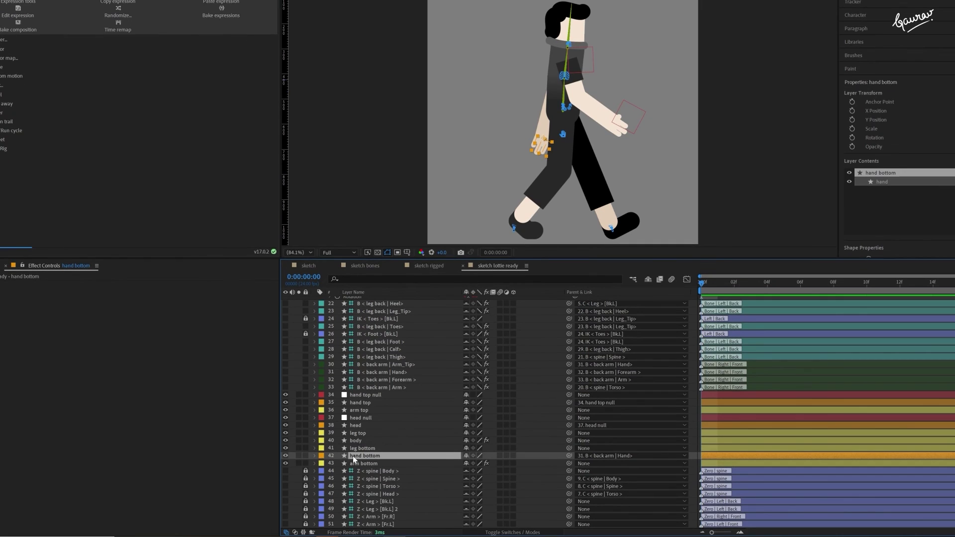
pyautogui.rightClick(294, 460)
pyautogui.moveTo(318, 359)
pyautogui.click(423, 408)
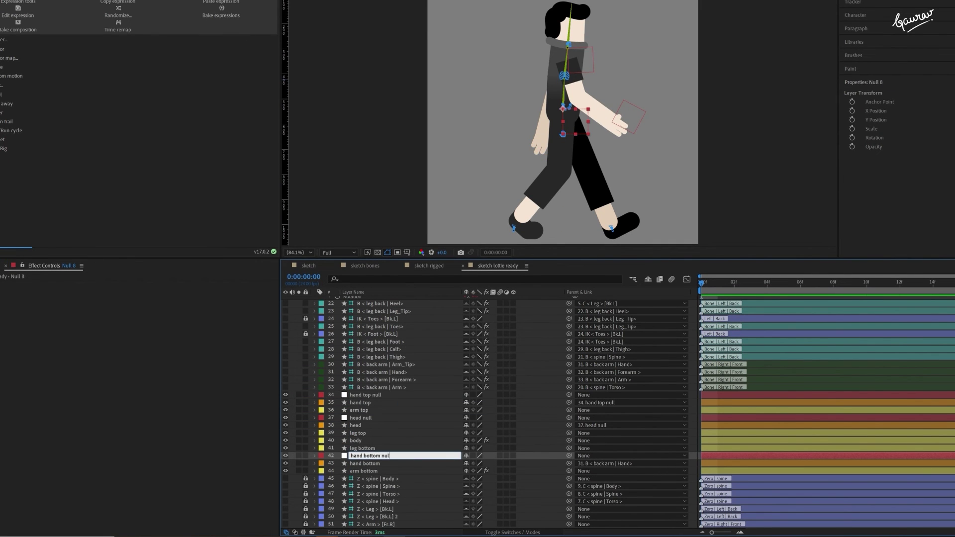
pyautogui.write('l')
pyautogui.press('Return')
# Copy hand top null's Position expression to hand bottom null's Position, changing the referenced layer to "hand bottom"
pyautogui.press('p')
pyautogui.hotkey('shift', 'r')
pyautogui.click(359, 394)
pyautogui.click(315, 395)
pyautogui.click(330, 418)
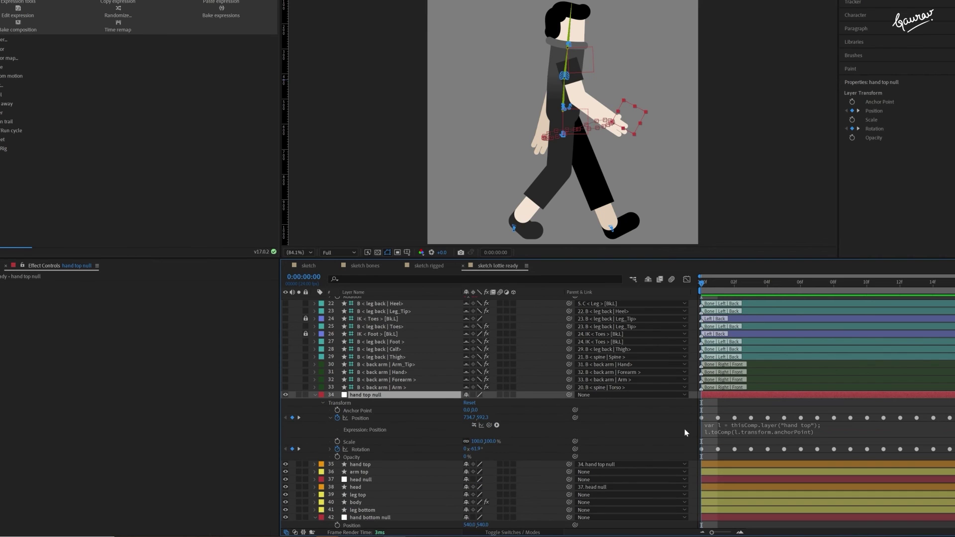
pyautogui.click(721, 423)
pyautogui.click(315, 395)
pyautogui.keyDown('alt'); pyautogui.click(337, 464); pyautogui.keyUp('alt')
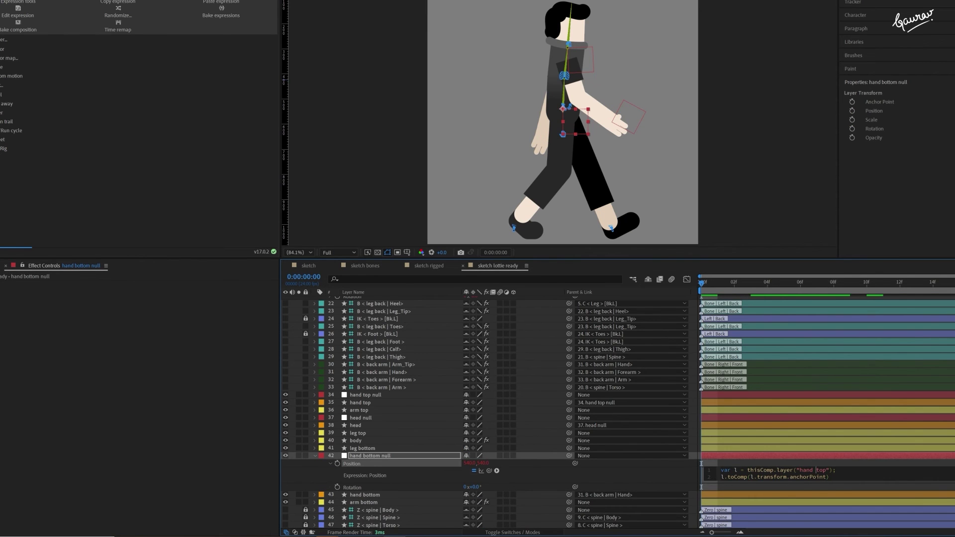
pyautogui.click(643, 473)
pyautogui.click(363, 495)
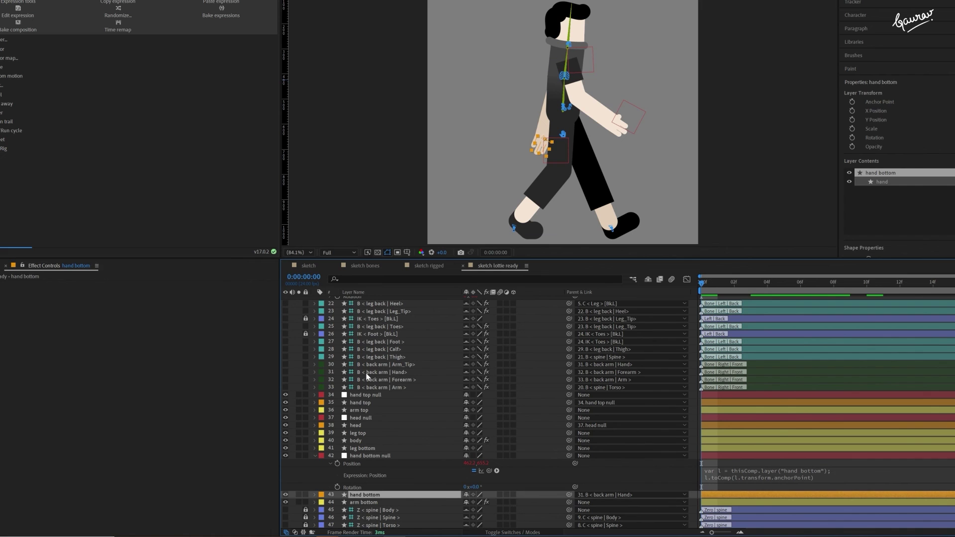
# Show the back arm's Hand, Forearm and Arm bones and reveal their Rotation
pyautogui.click(367, 372)
pyautogui.keyDown('shift'); pyautogui.click(367, 387); pyautogui.keyUp('shift')
pyautogui.hotkey('ctrl', 'alt', 'shift', 'v')
pyautogui.press('r')
# Set hand bottom null's Rotation expression to the sum of the back arm's Hand, Forearm and Arm bone rotations
pyautogui.moveTo(575, 510); pyautogui.dragTo(412, 397)
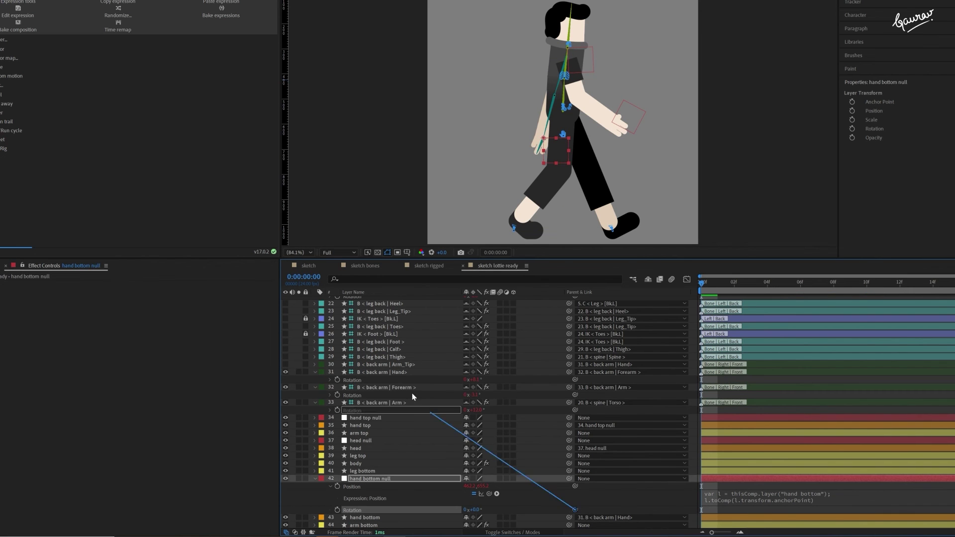
pyautogui.click(330, 510)
pyautogui.scroll(-1, 339, 497)
pyautogui.click(912, 498)
pyautogui.write('+')
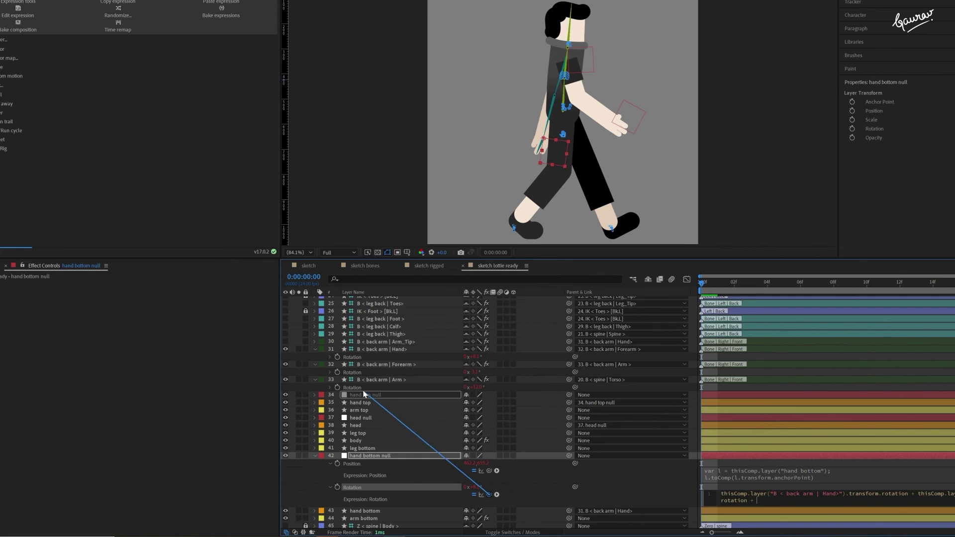
pyautogui.moveTo(364, 394); pyautogui.dragTo(363, 393)
pyautogui.click(537, 495)
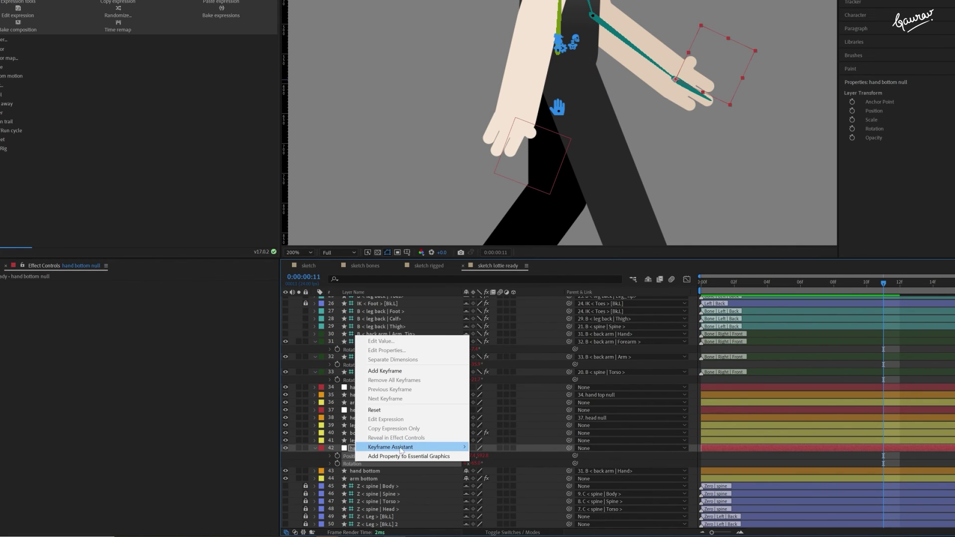
# Convert hand bottom null's Position and Rotation expressions to keyframes, and parent the hand bottom layer to that null
pyautogui.click(408, 507)
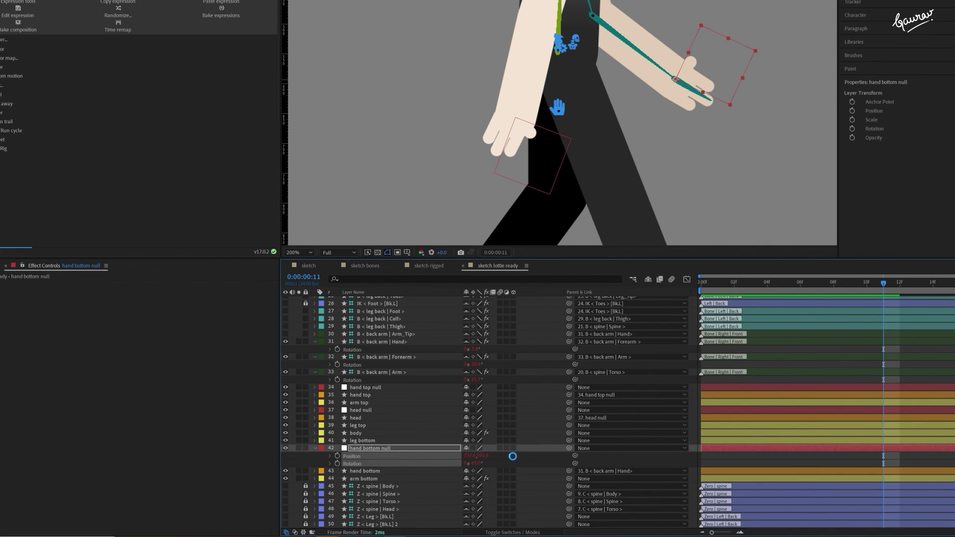
pyautogui.click(569, 474)
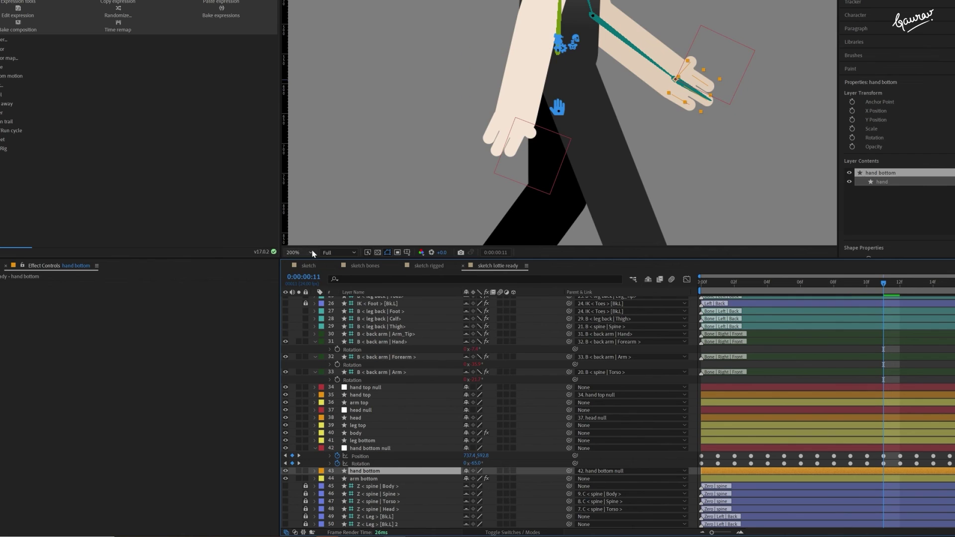
# Fit the composition in view and delete the back arm's Arm_Tip, Hand, Forearm and Arm bone layers
pyautogui.click(310, 253)
pyautogui.click(331, 323)
pyautogui.click(371, 335)
pyautogui.keyDown('shift'); pyautogui.click(384, 373); pyautogui.keyUp('shift')
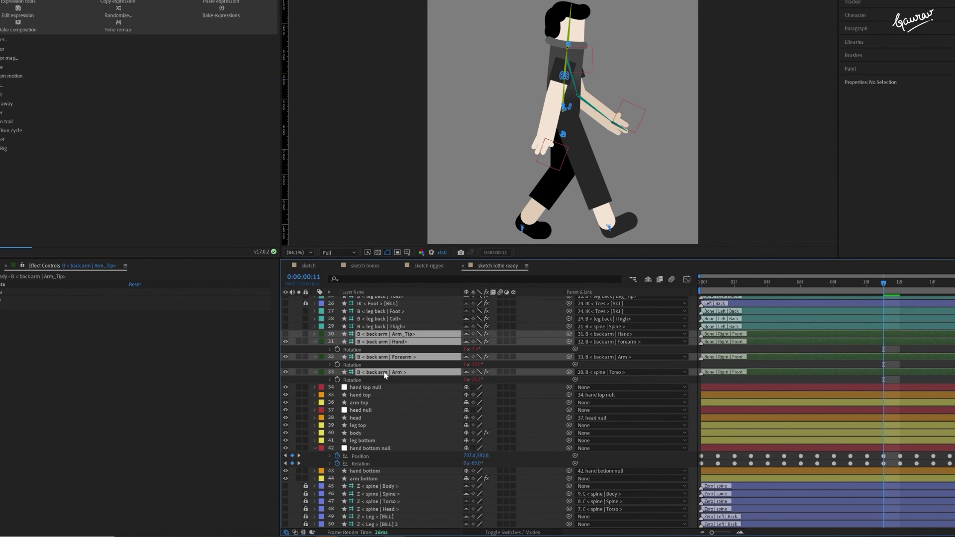
pyautogui.press('Delete')
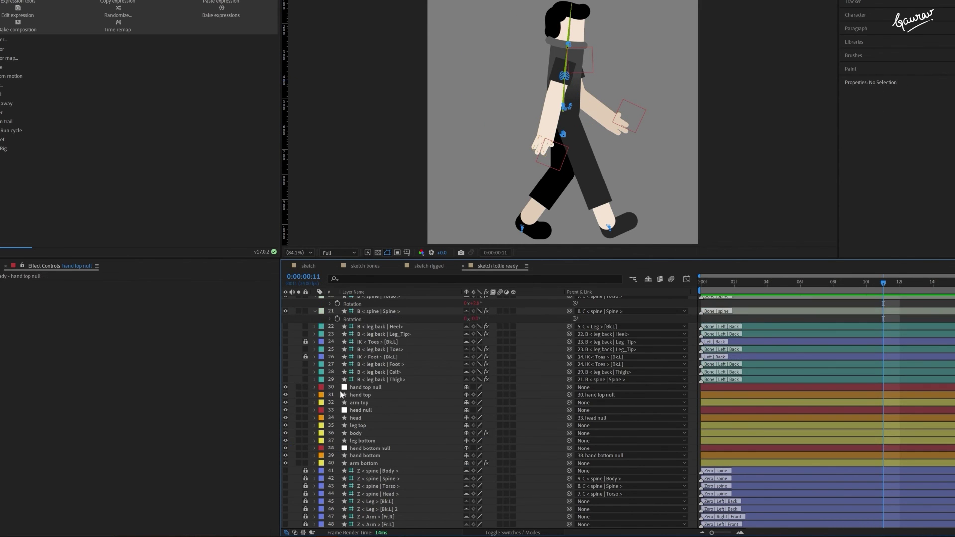
# Remove the three arm bottom path pin effects from the arm bottom layer
pyautogui.click(362, 463)
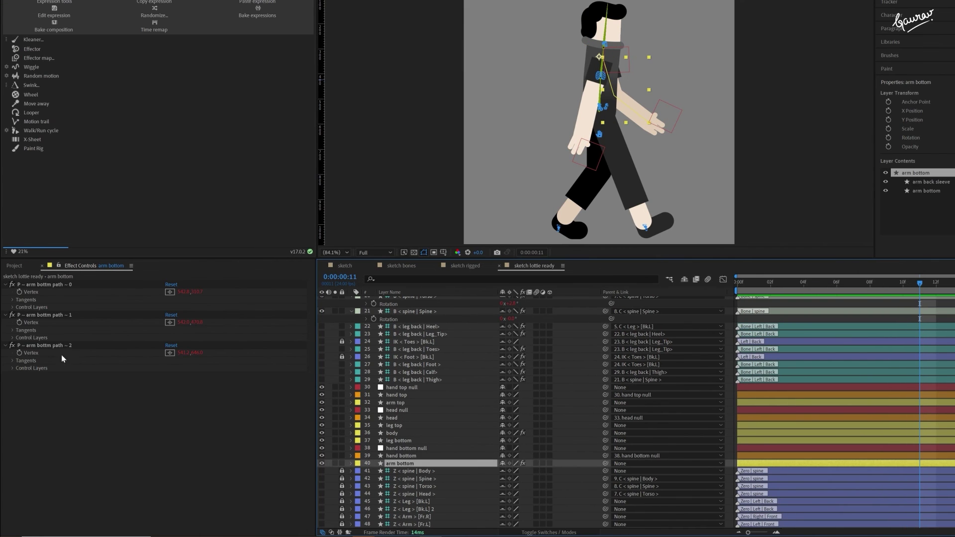
pyautogui.click(48, 345)
pyautogui.keyDown('shift'); pyautogui.click(47, 287); pyautogui.keyUp('shift')
pyautogui.press('Delete')
# Remove the three Path 1 pin effects from the body layer and check the layers above it for leftover effects
pyautogui.click(404, 454)
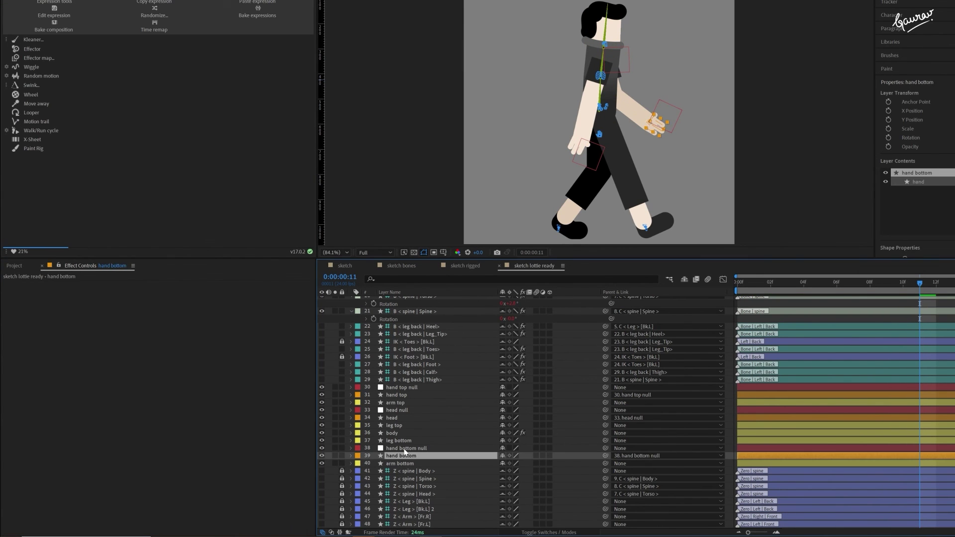
pyautogui.hotkey('ctrl', 'Up')
pyautogui.hotkey('ctrl', 'Up')
pyautogui.hotkey('ctrl', 'Up')
pyautogui.click(48, 345)
pyautogui.keyDown('shift'); pyautogui.click(43, 287); pyautogui.keyUp('shift')
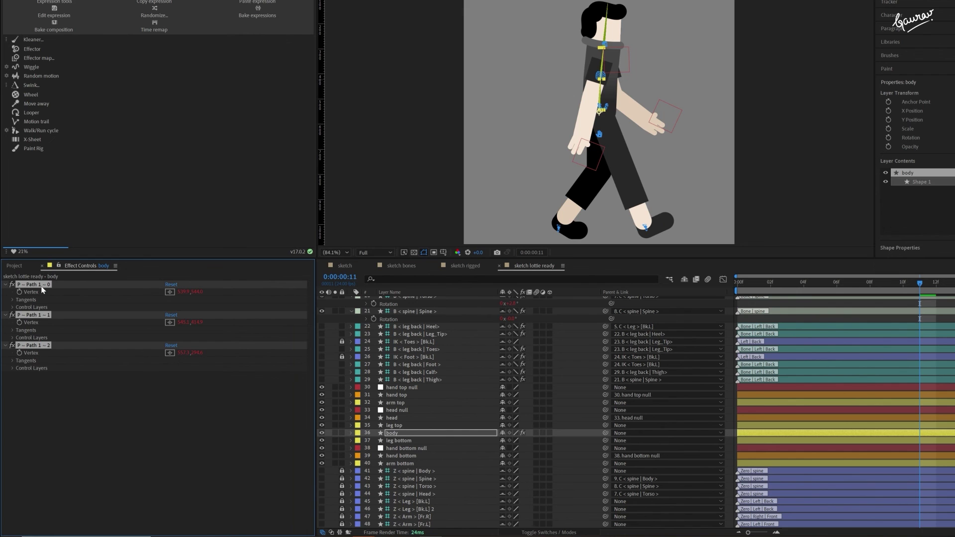
pyautogui.press('Delete')
pyautogui.hotkey('ctrl', 'Up')
pyautogui.hotkey('ctrl', 'Up')
pyautogui.hotkey('ctrl', 'Up')
pyautogui.hotkey('ctrl', 'Up')
pyautogui.hotkey('ctrl', 'Up')
pyautogui.hotkey('ctrl', 'Up')
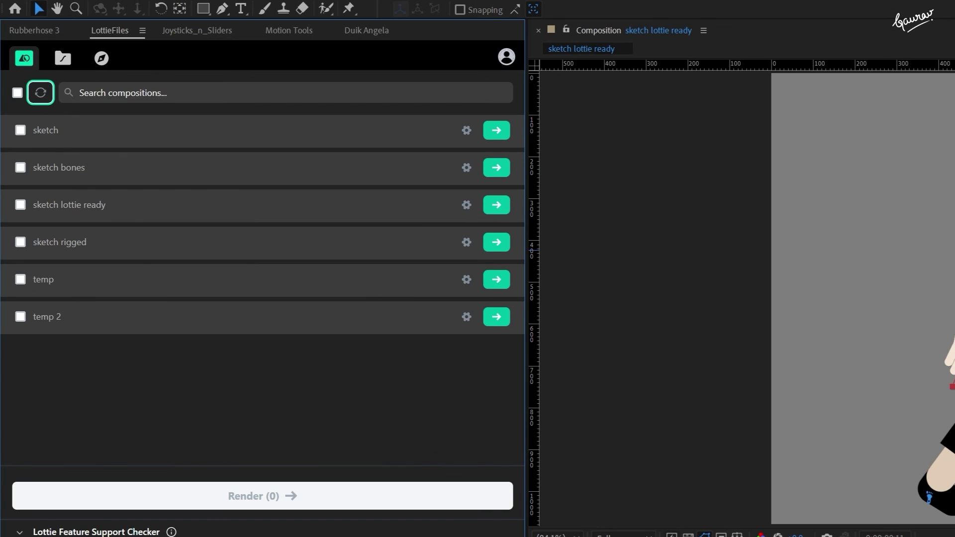
# Render the sketch lottie ready composition with LottieFiles and review its preview on a green background
pyautogui.click(496, 205)
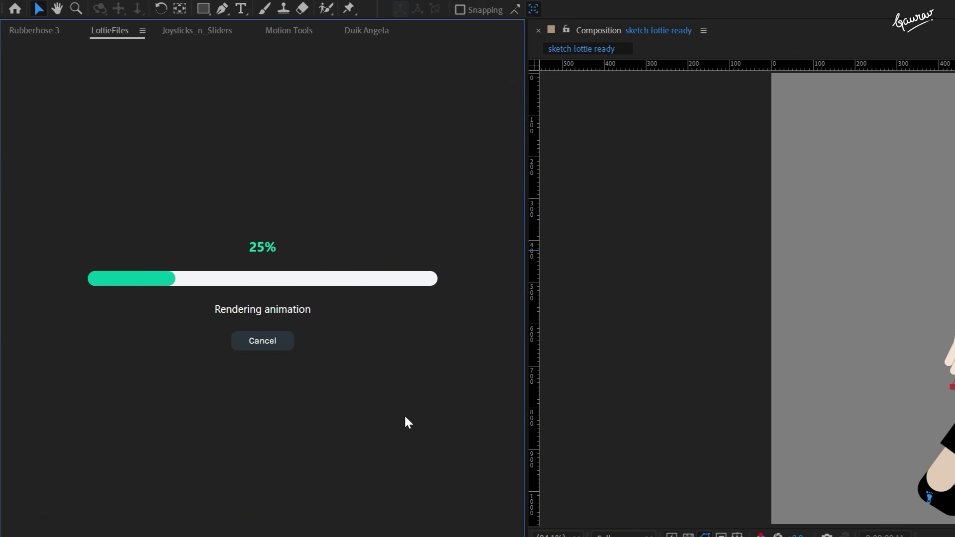
pyautogui.scroll(-10, 241, 441)
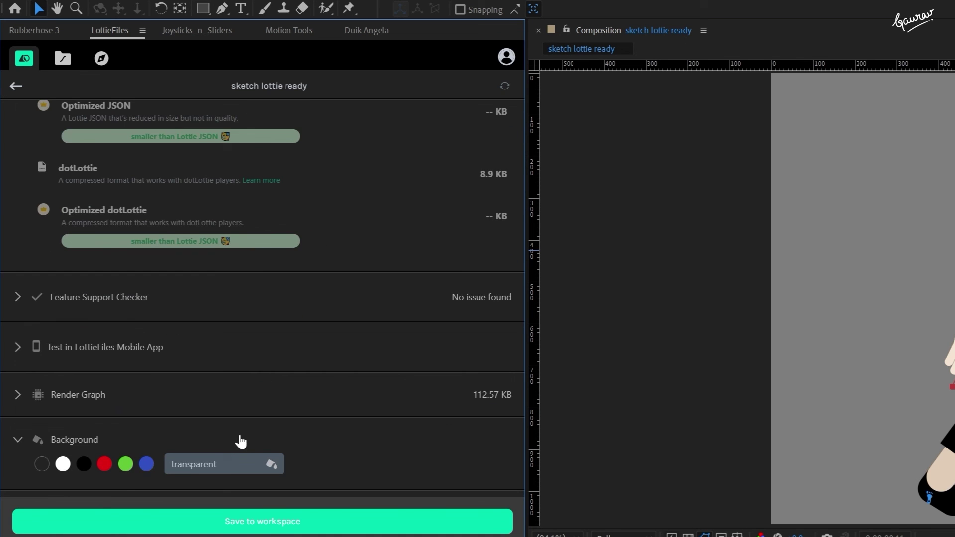
pyautogui.scroll(10, 222, 409)
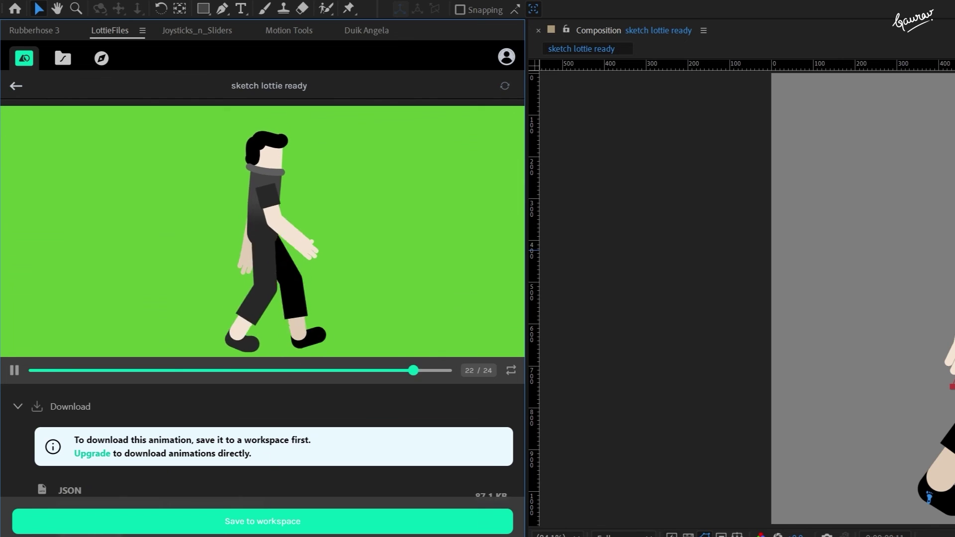
pyautogui.scroll(-2, 518, 433)
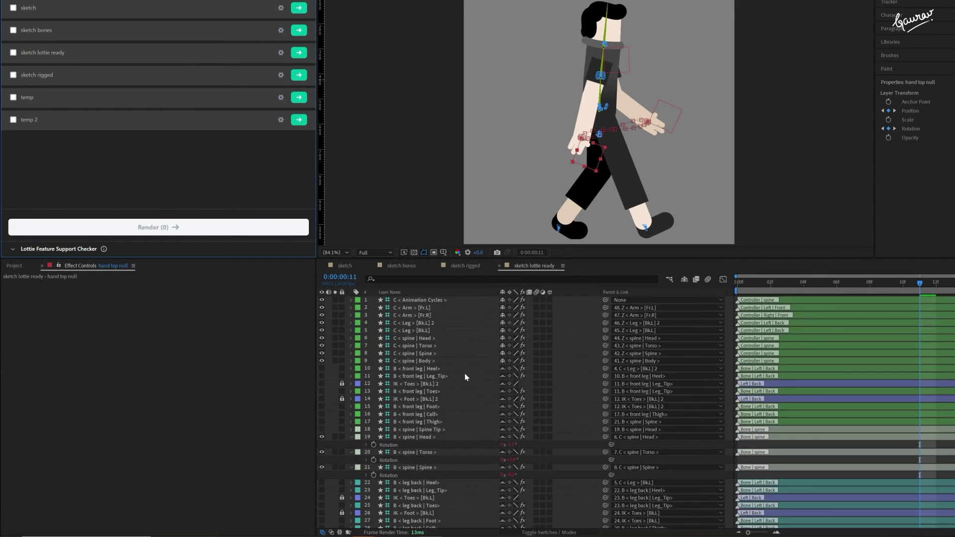
# Delete all unlocked controller and bone layers, from C < Animation Cycles > through B < leg back | Thigh >
pyautogui.click(425, 300)
pyautogui.scroll(-3, 452, 373)
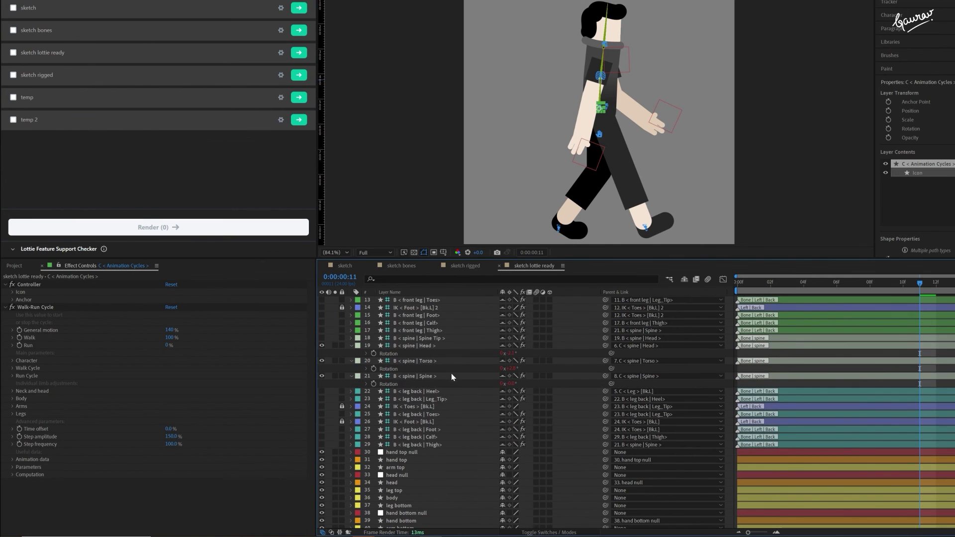
pyautogui.keyDown('shift'); pyautogui.click(416, 446); pyautogui.keyUp('shift')
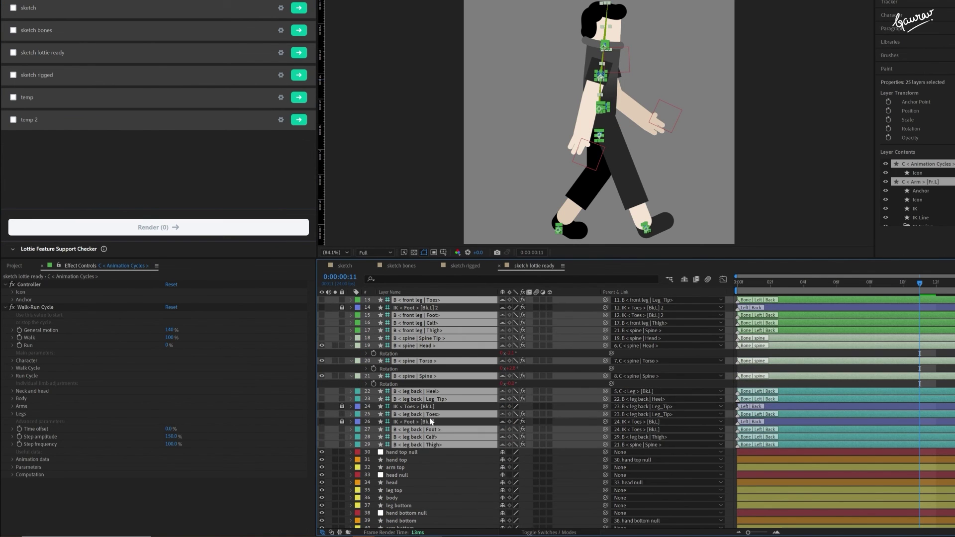
pyautogui.press('Delete')
# Unlock and delete the four remaining IK Toes and IK Foot layers
pyautogui.click(406, 323)
pyautogui.keyDown('shift'); pyautogui.click(407, 300); pyautogui.keyUp('shift')
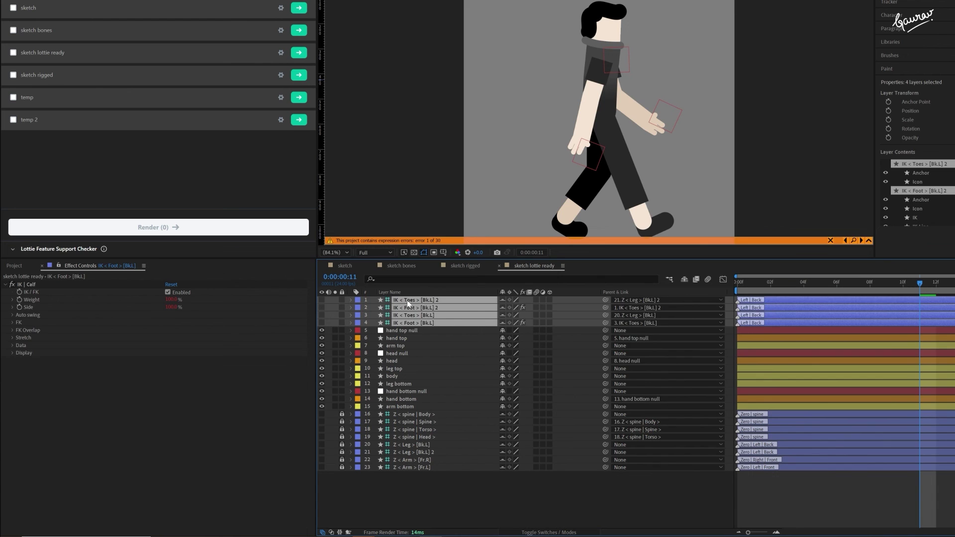
pyautogui.press('Delete')
# Unlock and delete all Z layers for the spine, legs and arms, and save the project
pyautogui.click(408, 383)
pyautogui.keyDown('shift'); pyautogui.click(413, 437); pyautogui.keyUp('shift')
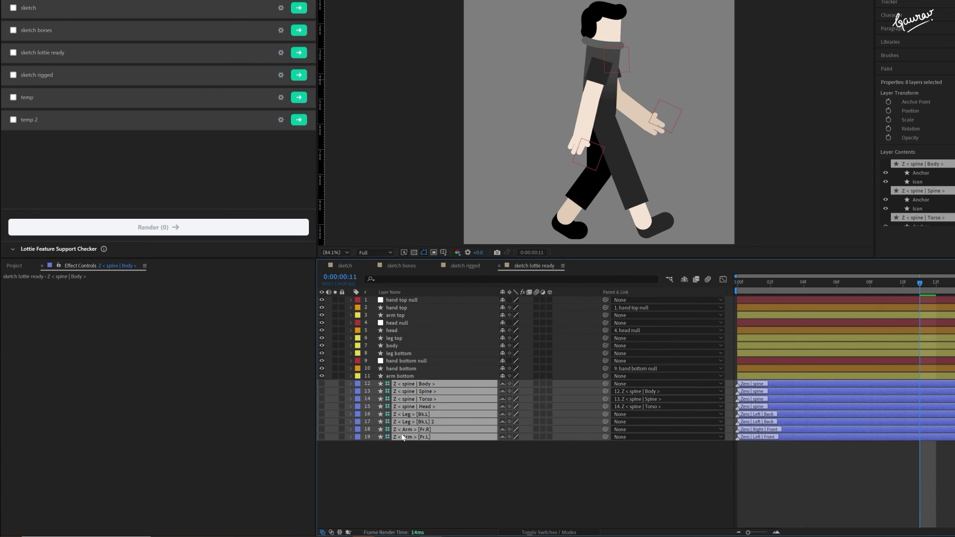
pyautogui.press('Delete')
pyautogui.hotkey('ctrl', 's')
# Check every remaining layer from arm bottom to hand top null for leftover effects, and play back the walk cycle
pyautogui.click(411, 377)
pyautogui.click(426, 405)
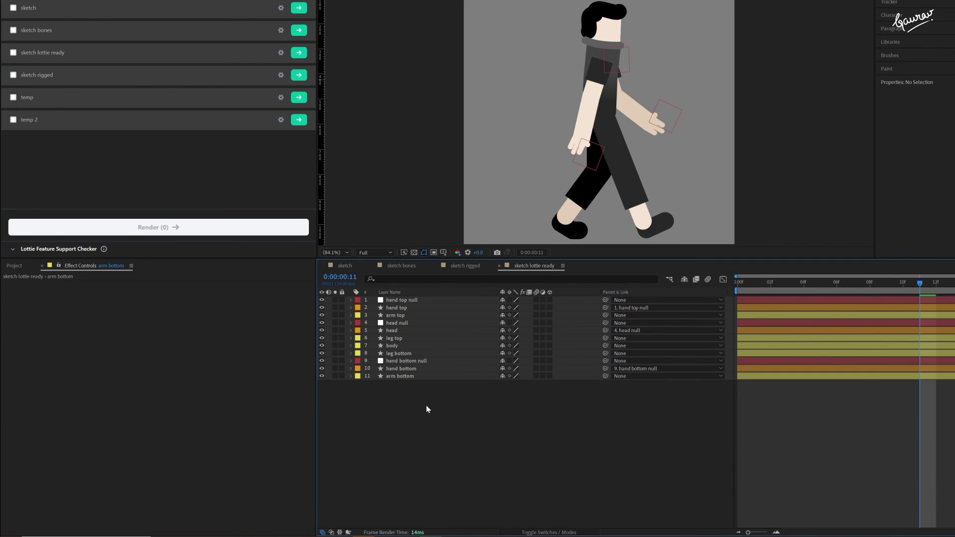
pyautogui.click(437, 378)
pyautogui.hotkey('ctrl', 'Up')
pyautogui.hotkey('ctrl', 'Up')
pyautogui.hotkey('ctrl', 'Up')
pyautogui.hotkey('ctrl', 'Up')
pyautogui.hotkey('ctrl', 'Up')
pyautogui.hotkey('ctrl', 'Up')
pyautogui.hotkey('ctrl', 'Up')
pyautogui.hotkey('ctrl', 'Up')
pyautogui.hotkey('ctrl', 'Up')
pyautogui.hotkey('ctrl', 'Up')
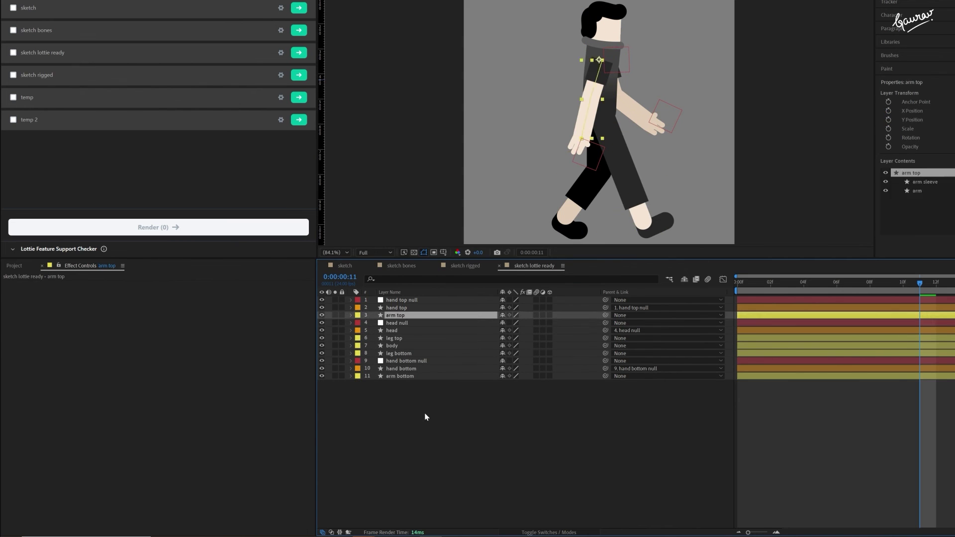
pyautogui.click(425, 413)
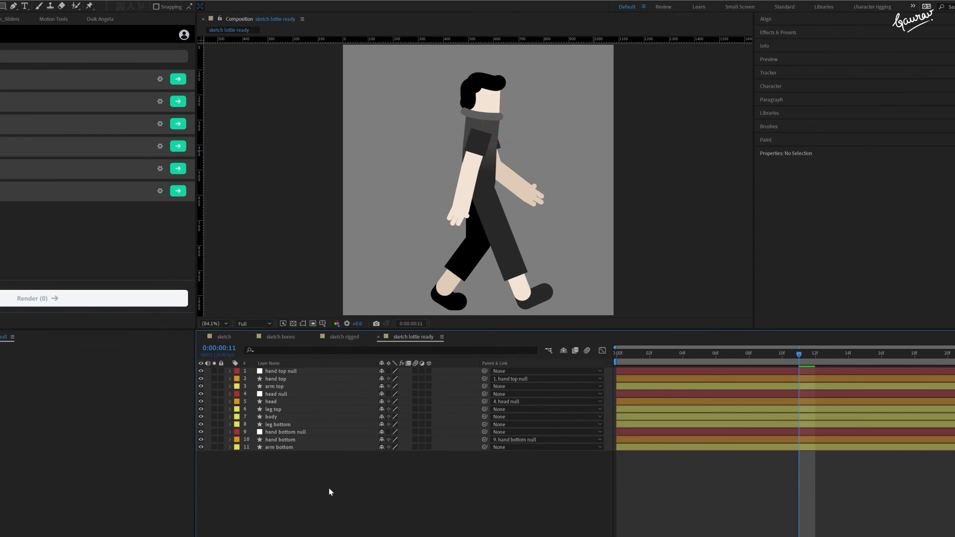
pyautogui.press('space')
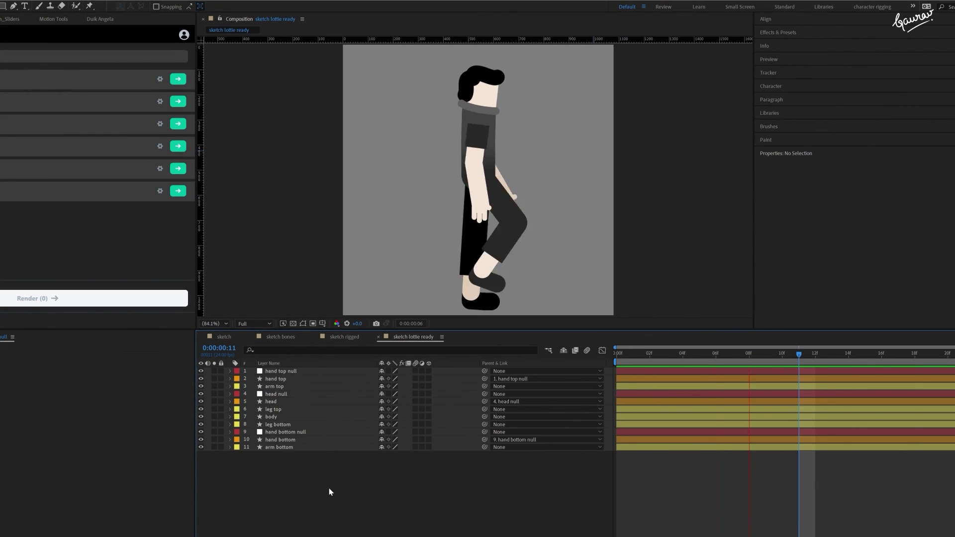
pyautogui.press('space')
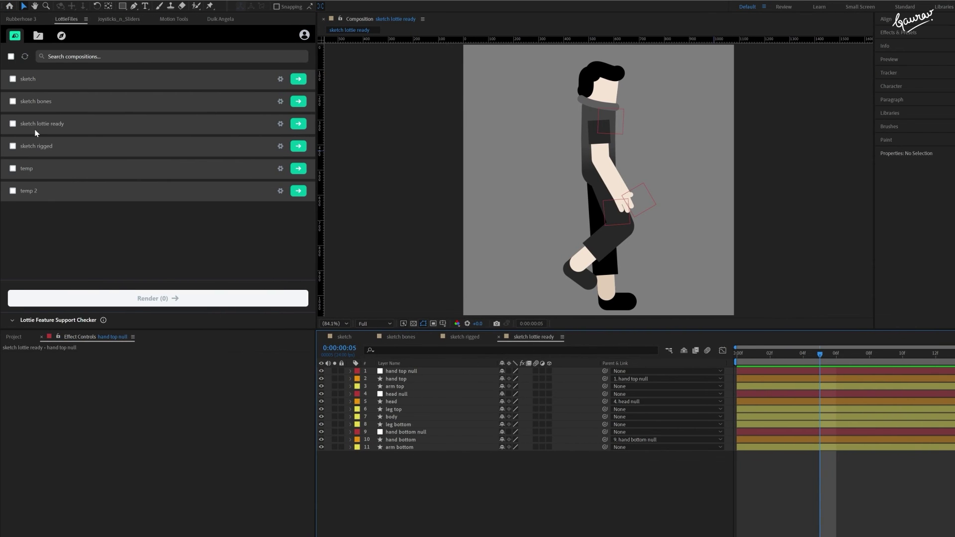
# Render the cleaned sketch lottie ready composition with LottieFiles and review its preview, file sizes, feature support and render graph
pyautogui.click(35, 132)
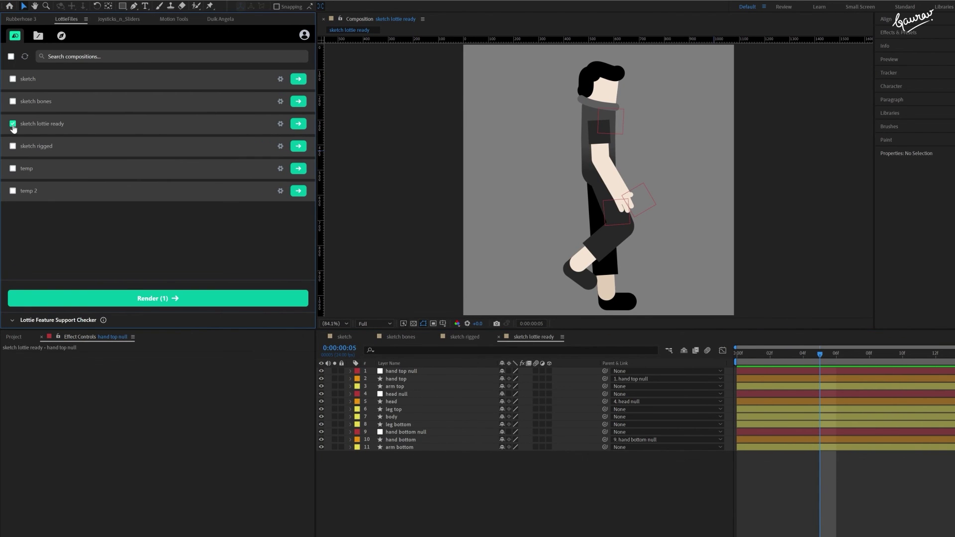
pyautogui.click(13, 125)
pyautogui.click(298, 124)
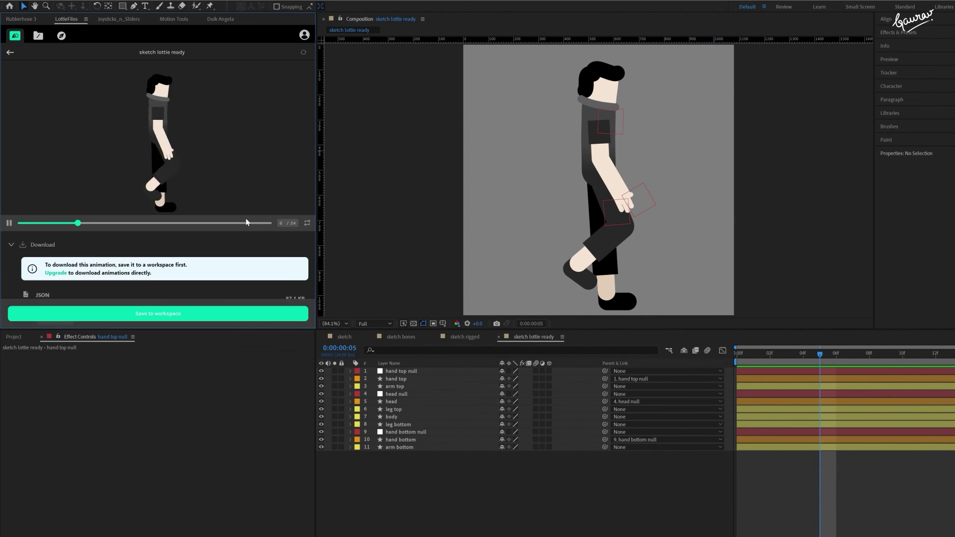
pyautogui.scroll(-2, 228, 214)
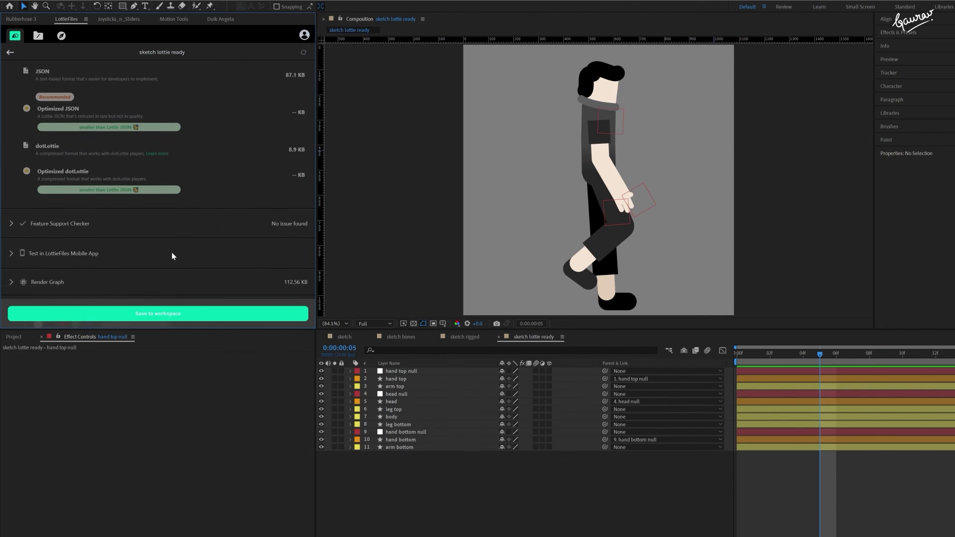
pyautogui.click(76, 280)
pyautogui.scroll(6, 283, 235)
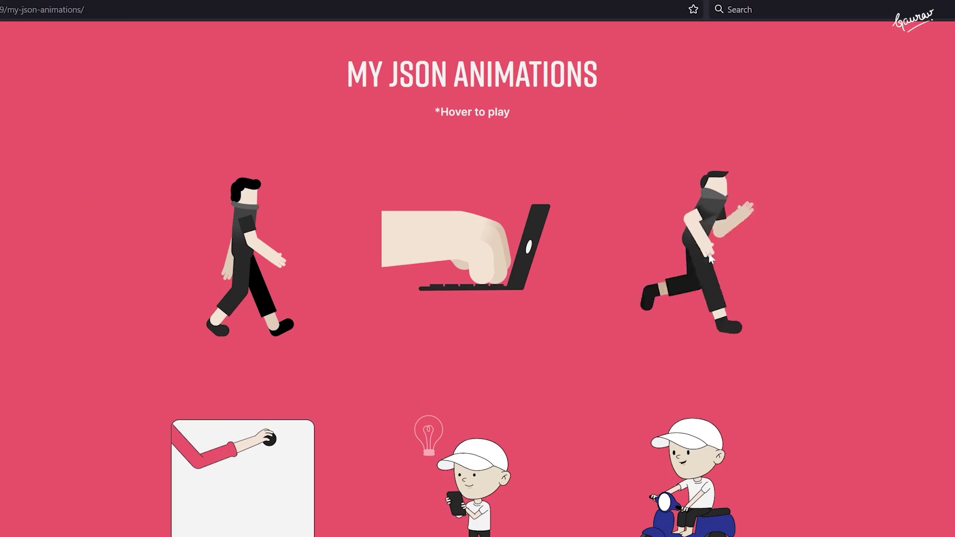
# Preview the hand-and-laptop animation on the My JSON Animations web page
pyautogui.moveTo(480, 263)
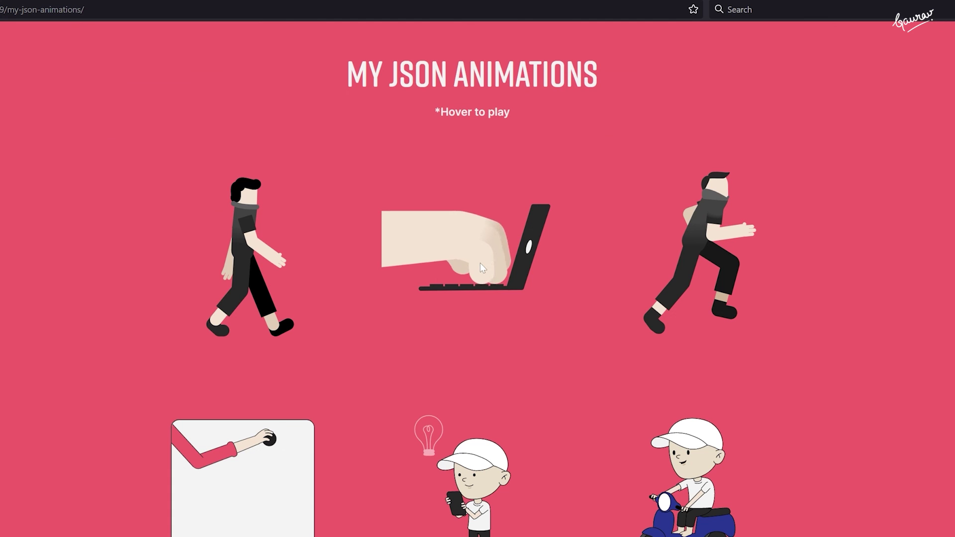